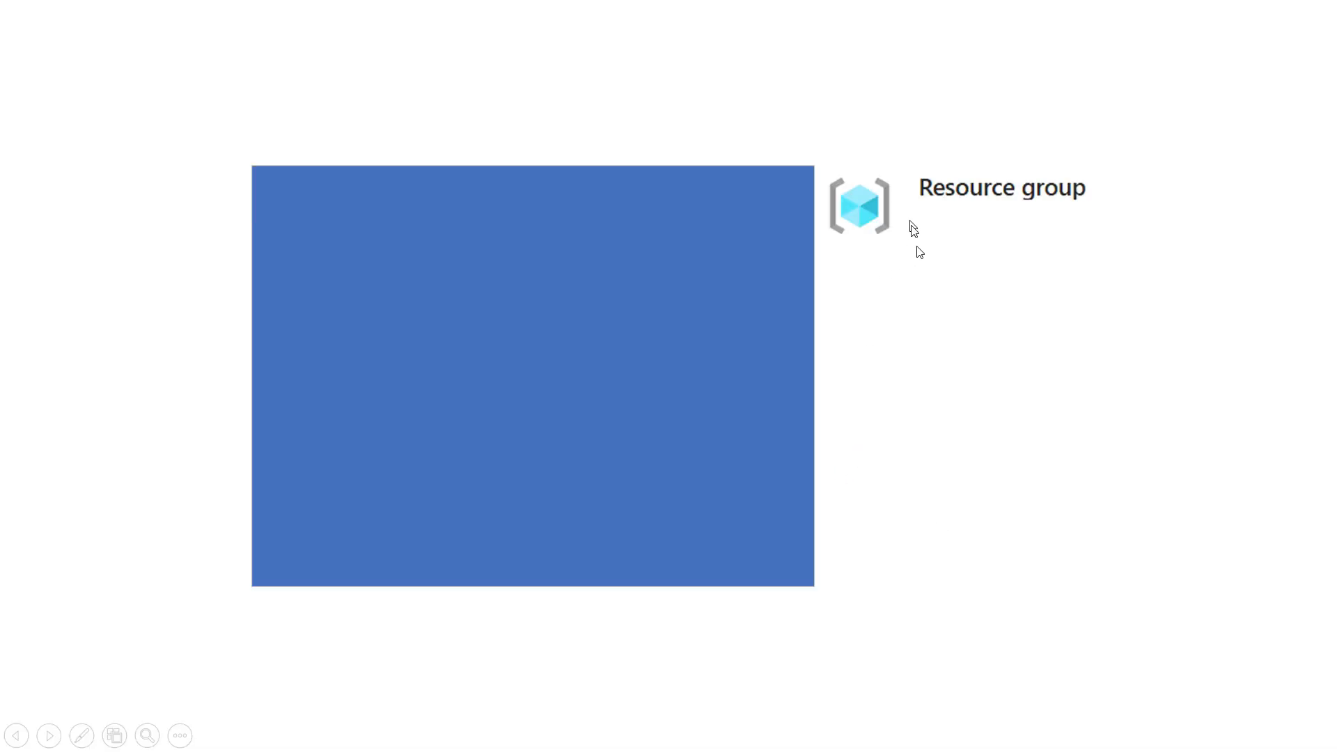
pyautogui.click(929, 293)
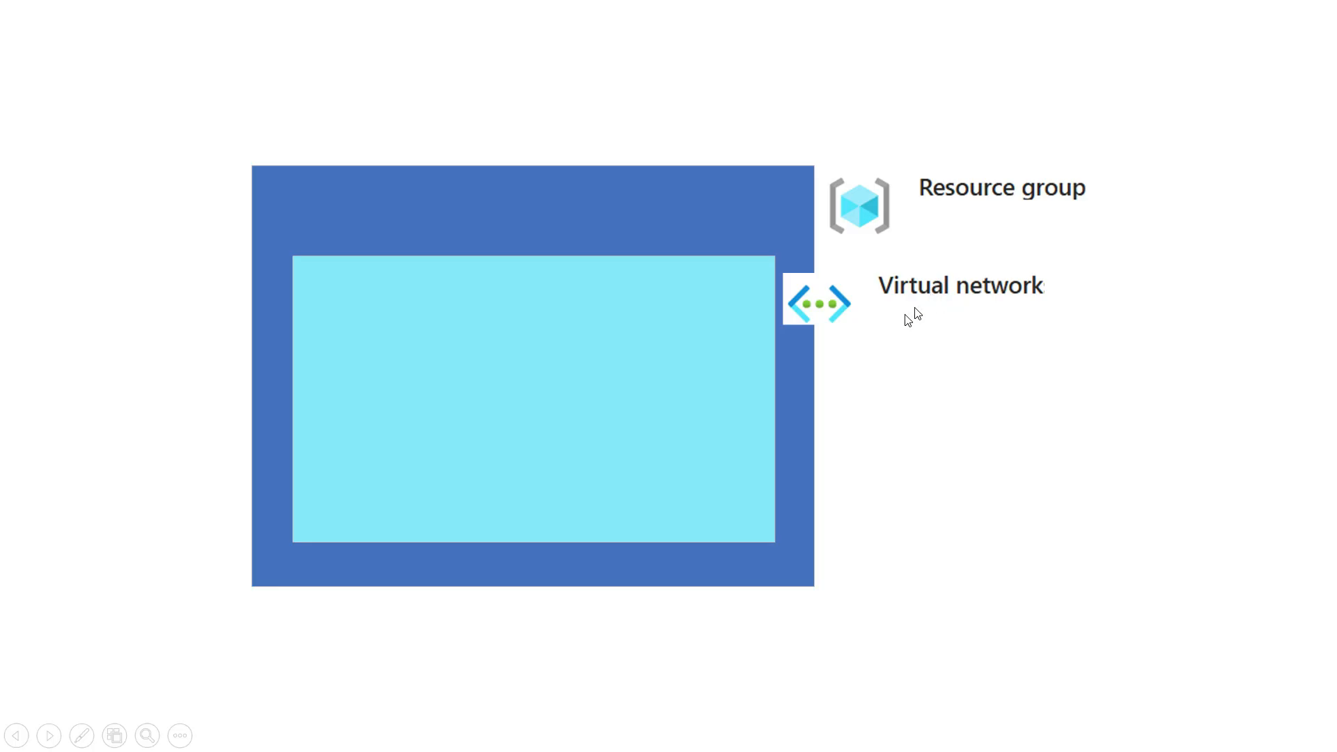
pyautogui.click(930, 344)
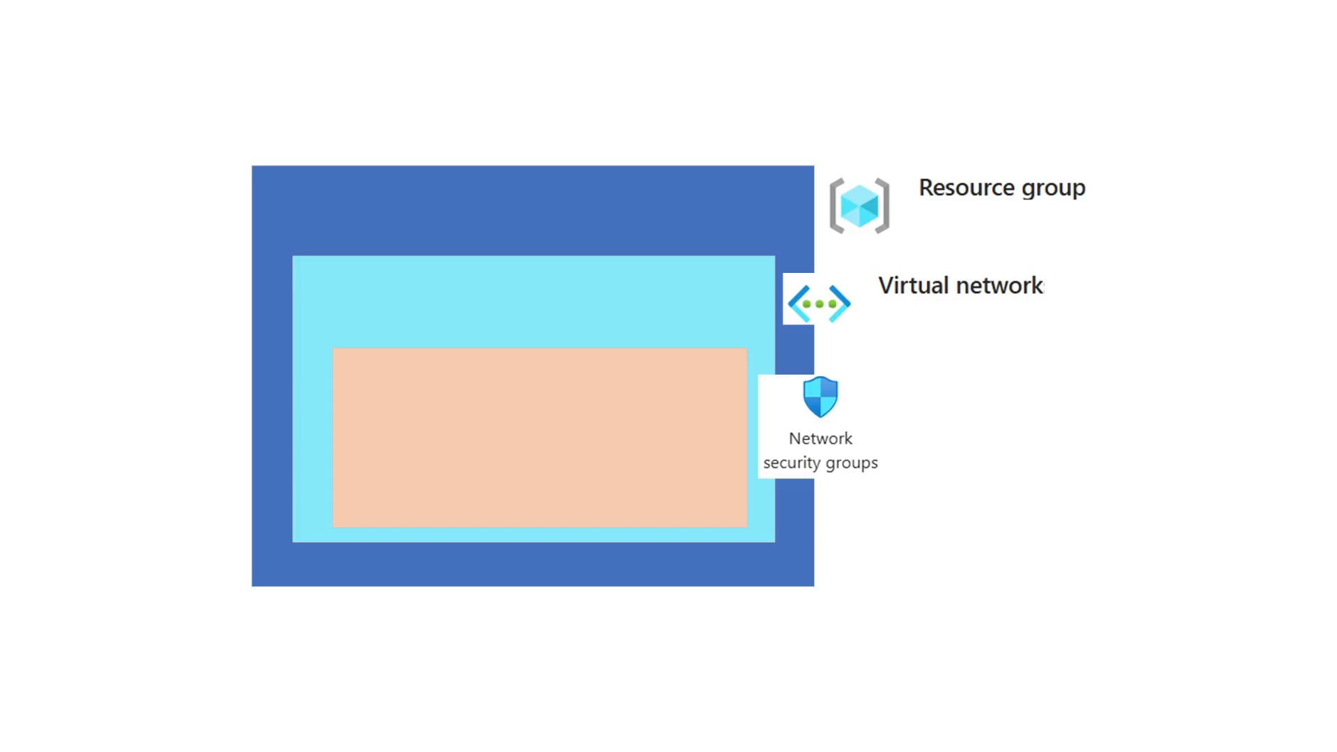
pyautogui.click(925, 349)
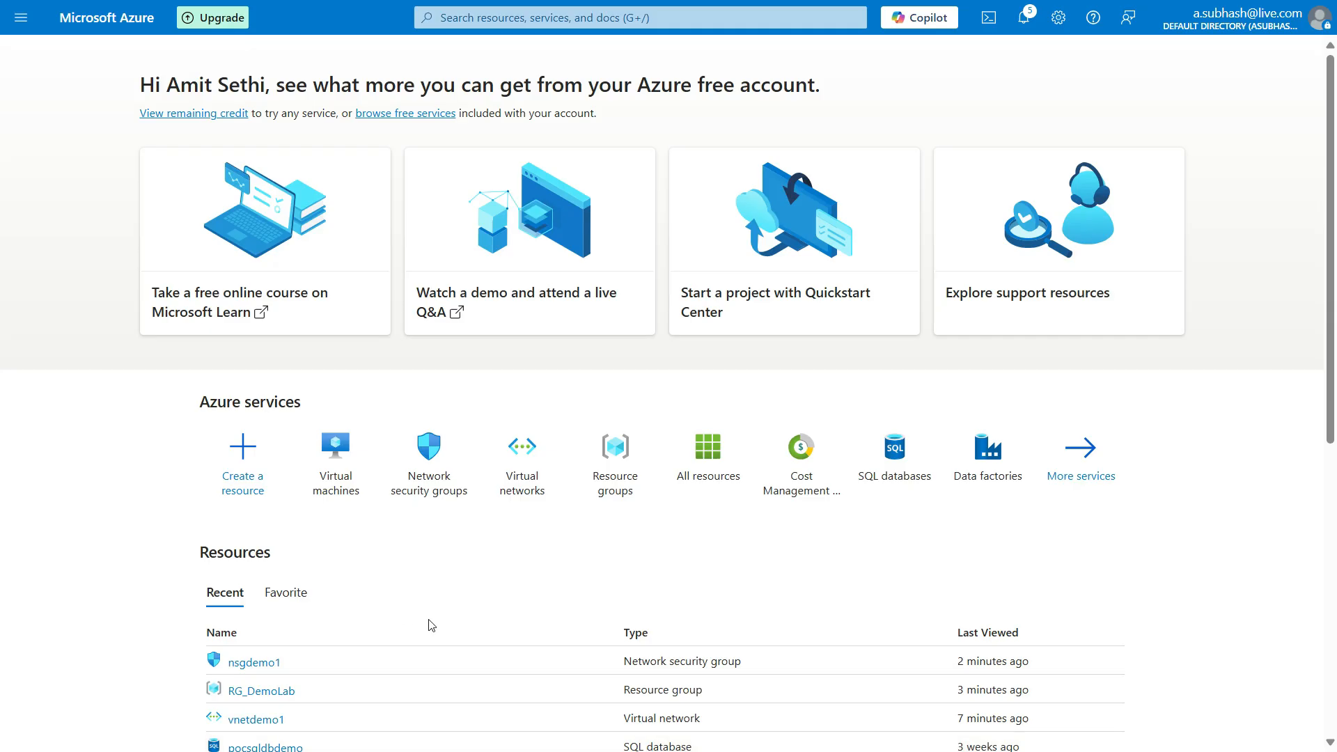
# Go to the virtual machines service and start creating a new Azure virtual machine
pyautogui.click(347, 480)
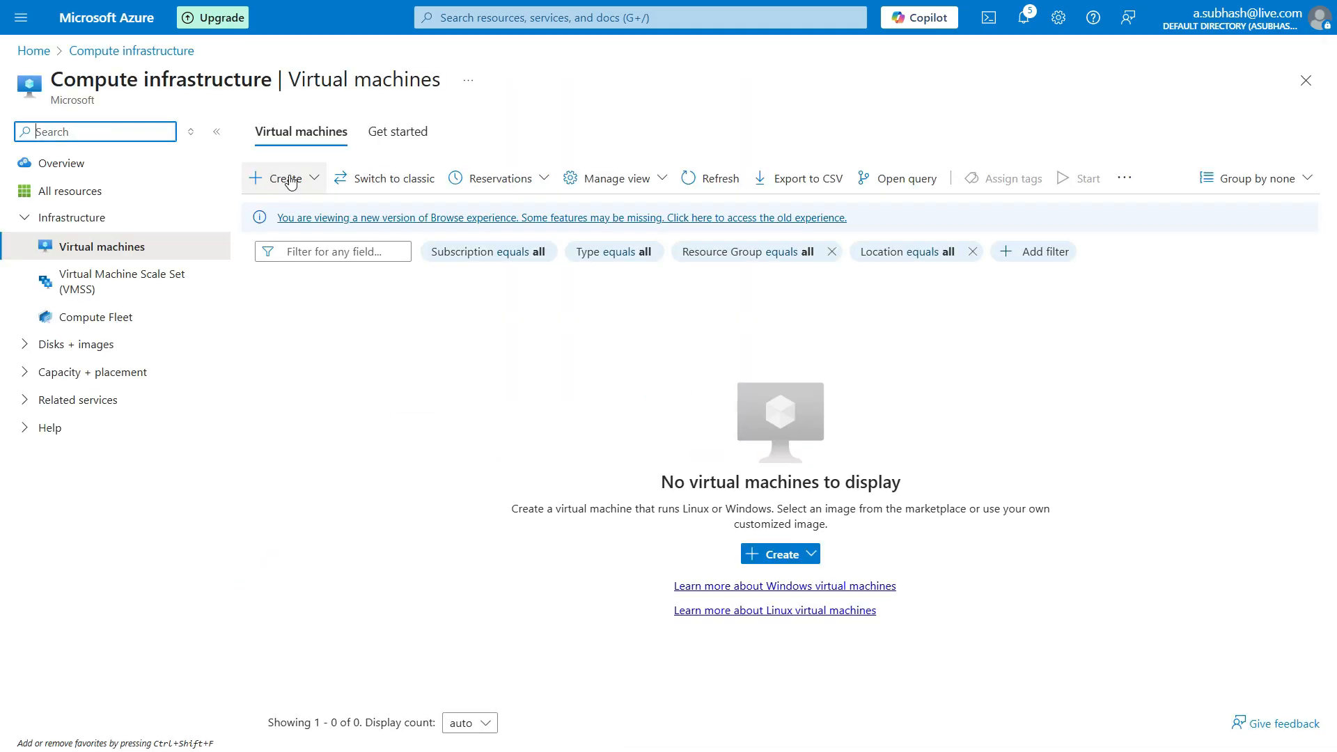
pyautogui.click(291, 181)
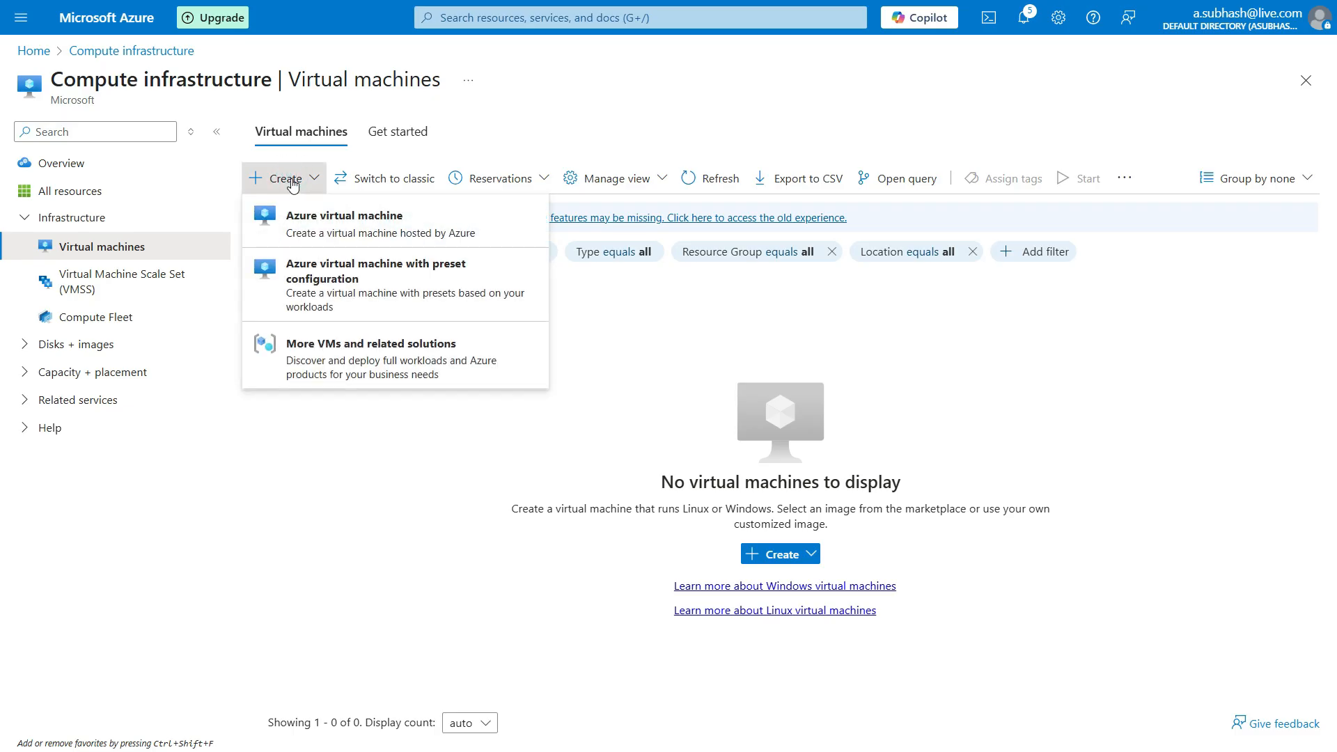
pyautogui.click(397, 233)
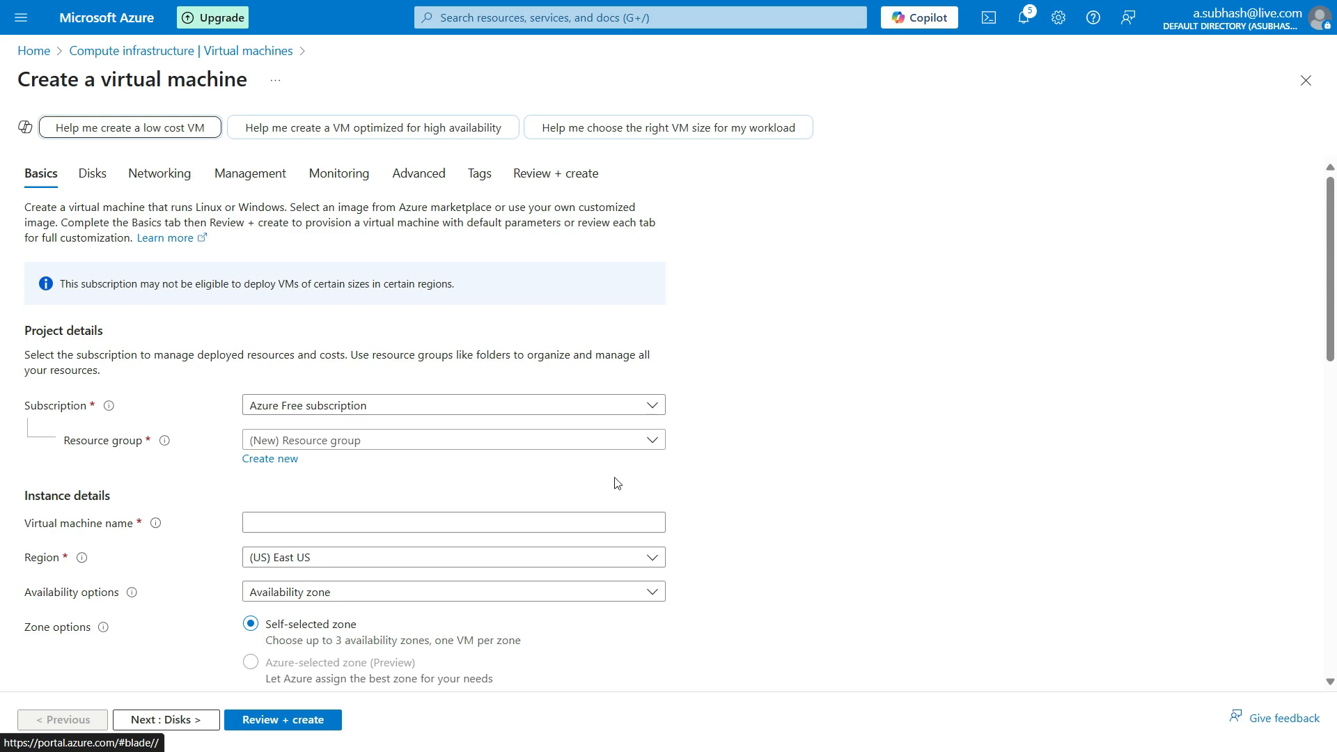
# Assign the virtual machine to the RG_DemoLab resource group and name it vmdemo1
pyautogui.click(585, 513)
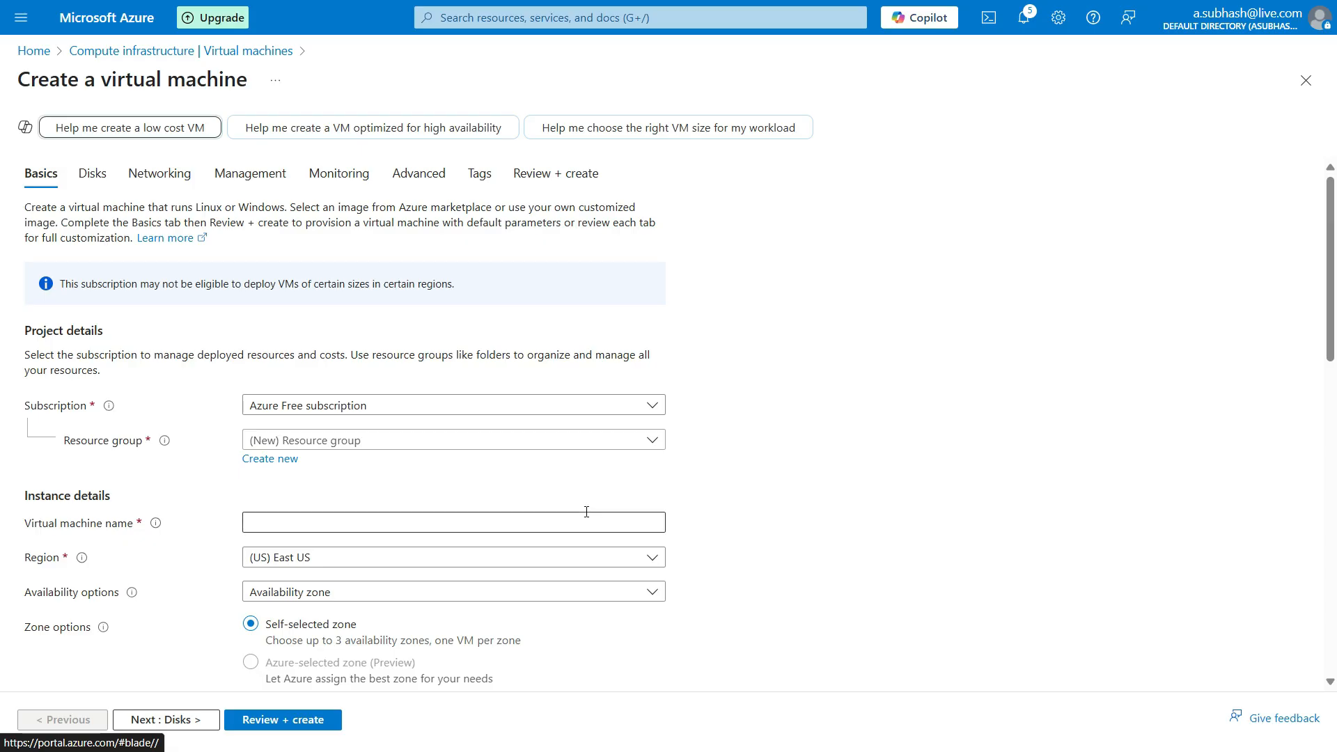
pyautogui.click(318, 442)
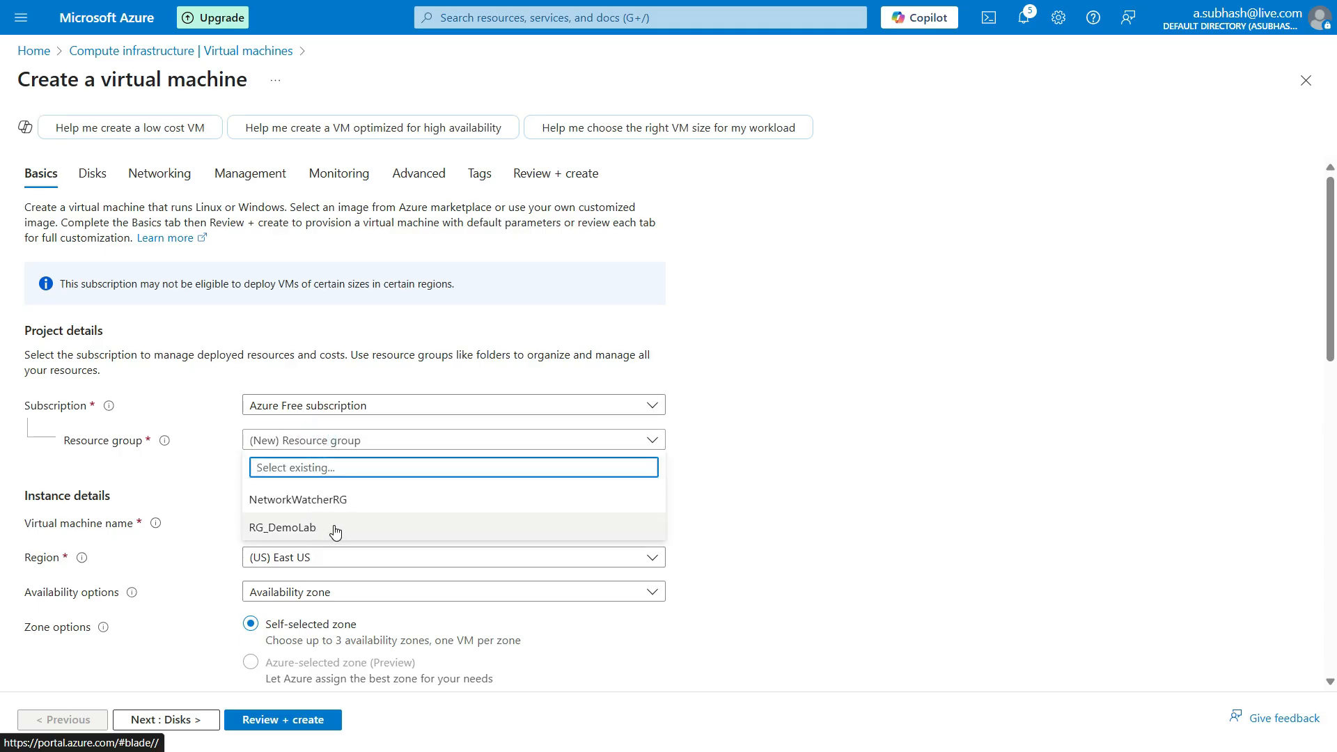
pyautogui.click(335, 531)
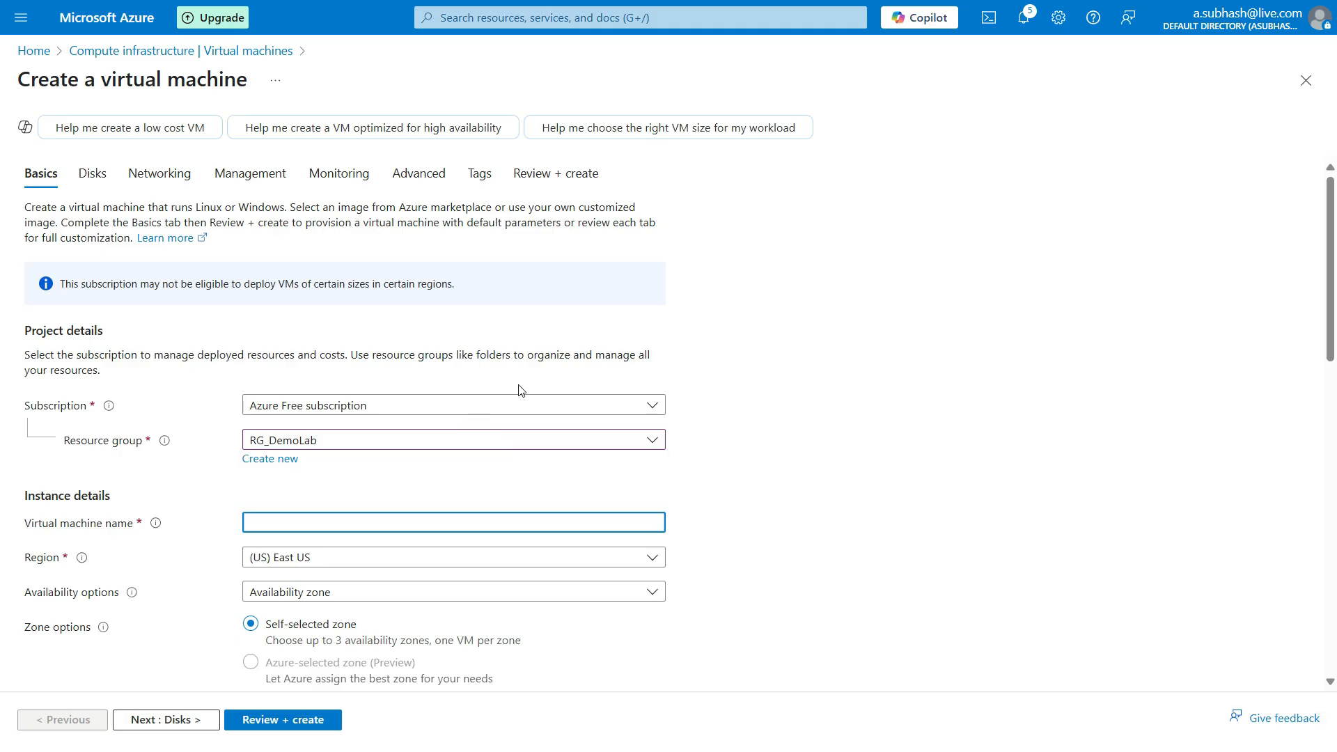
pyautogui.write('vmdemo1')
# Set the availability option to "No infrastructure redundancy required" and choose "Trusted launch virtual machines" as the security type
pyautogui.click(298, 593)
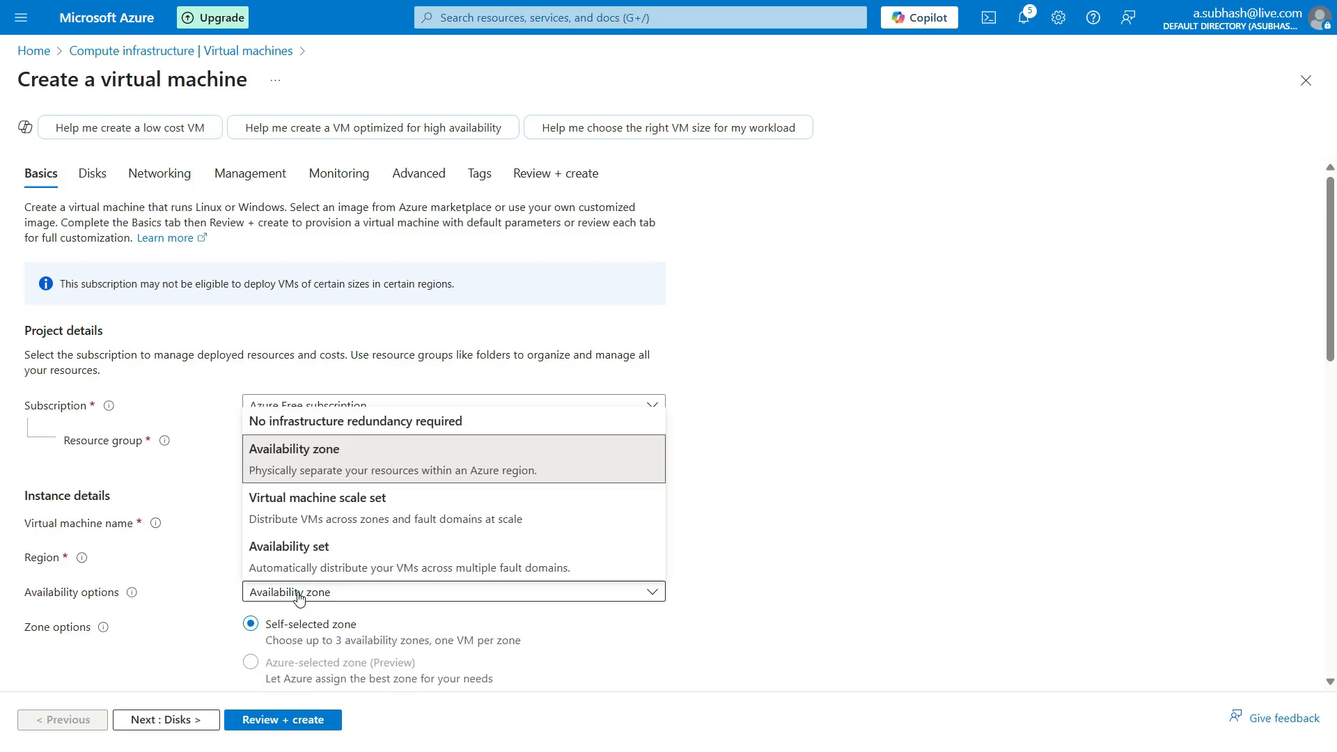
pyautogui.click(344, 424)
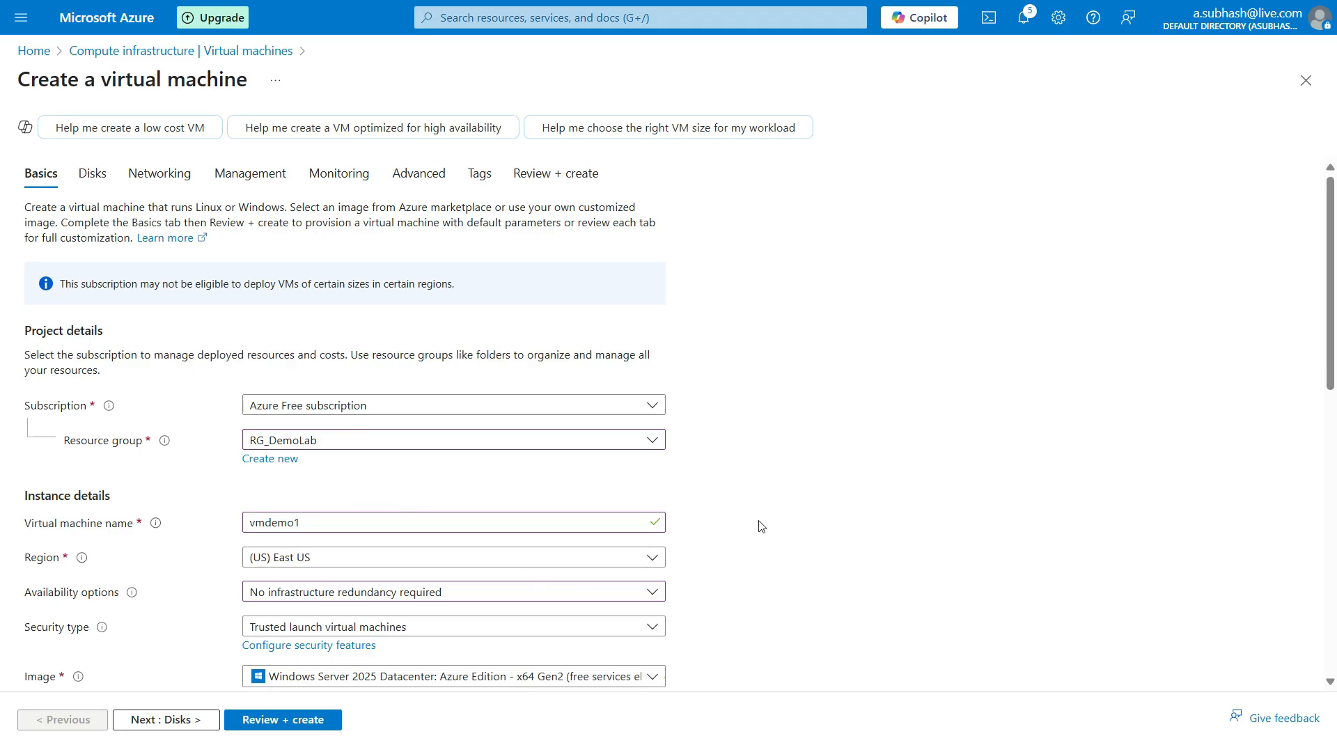
pyautogui.scroll(-2, 761, 527)
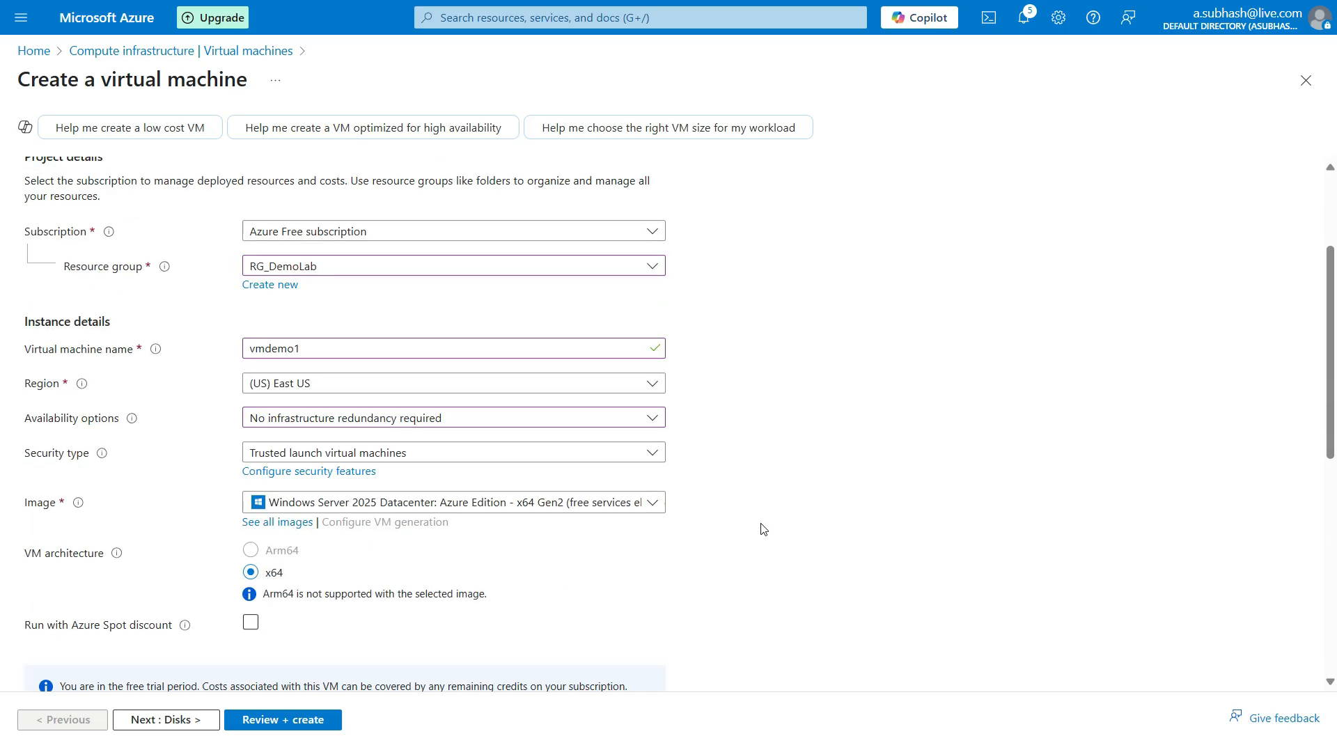
pyautogui.scroll(-2, 760, 528)
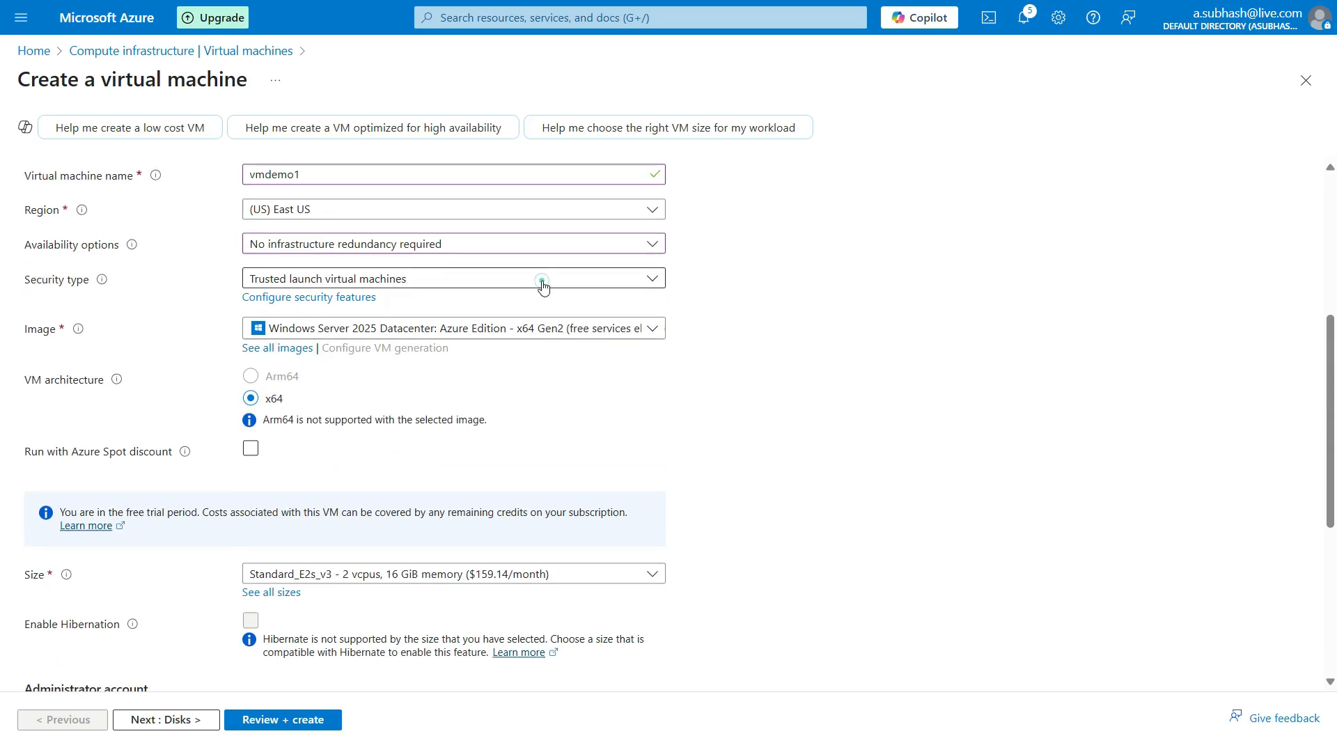
pyautogui.click(542, 284)
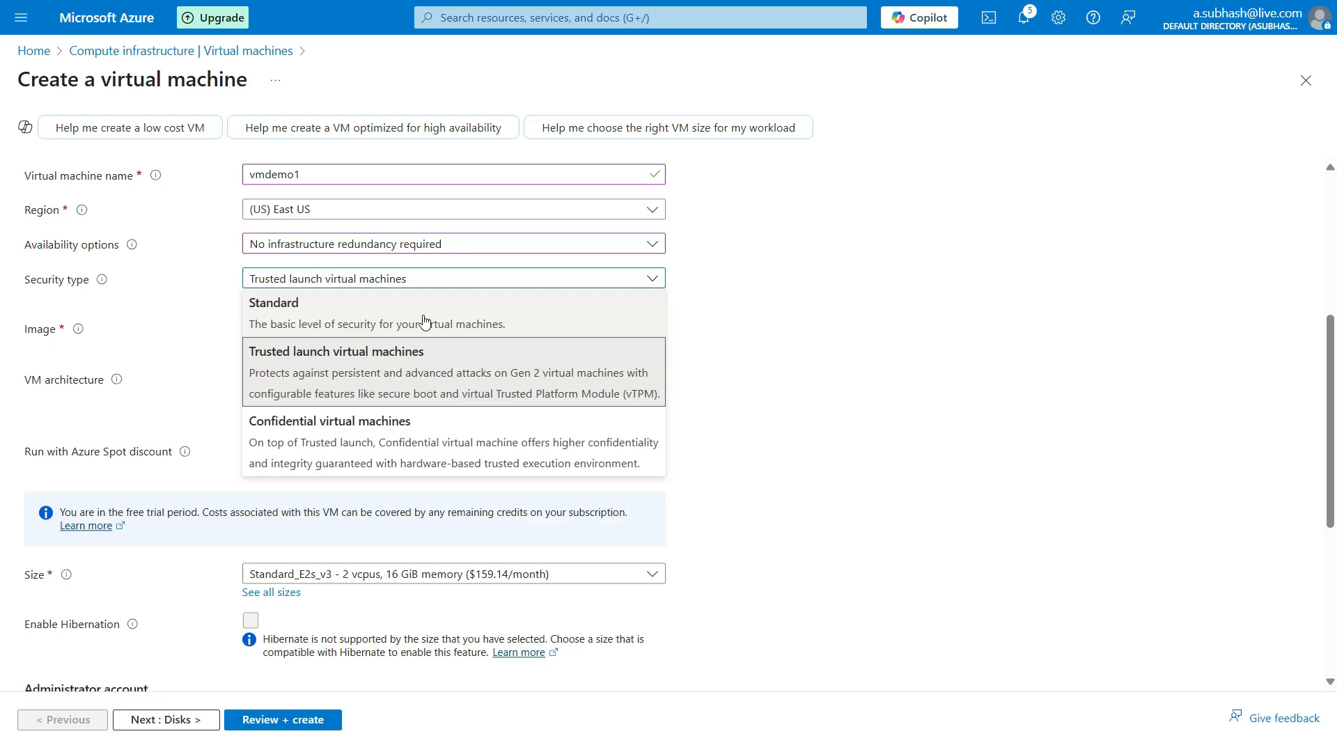
pyautogui.click(395, 361)
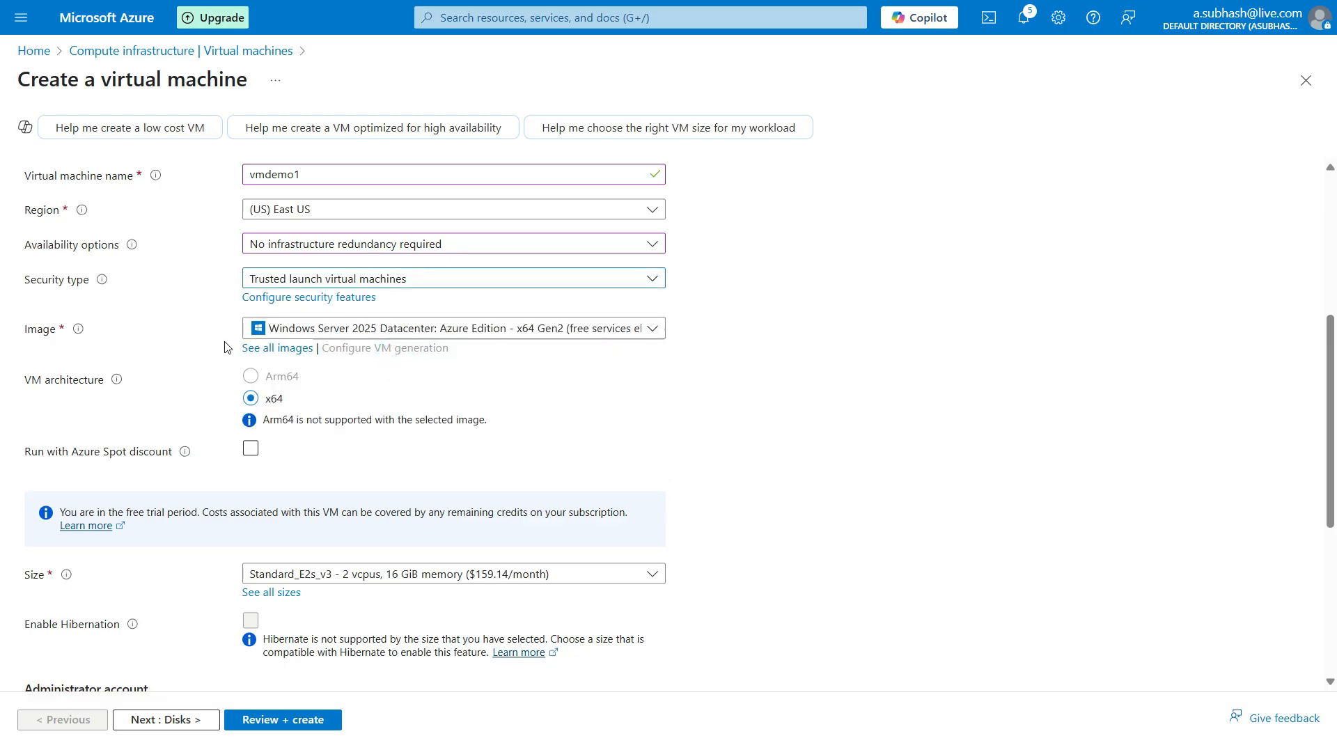
# Look through the operating system images offered for the virtual machine, including the full Marketplace catalogue, without changing the selected image
pyautogui.click(330, 332)
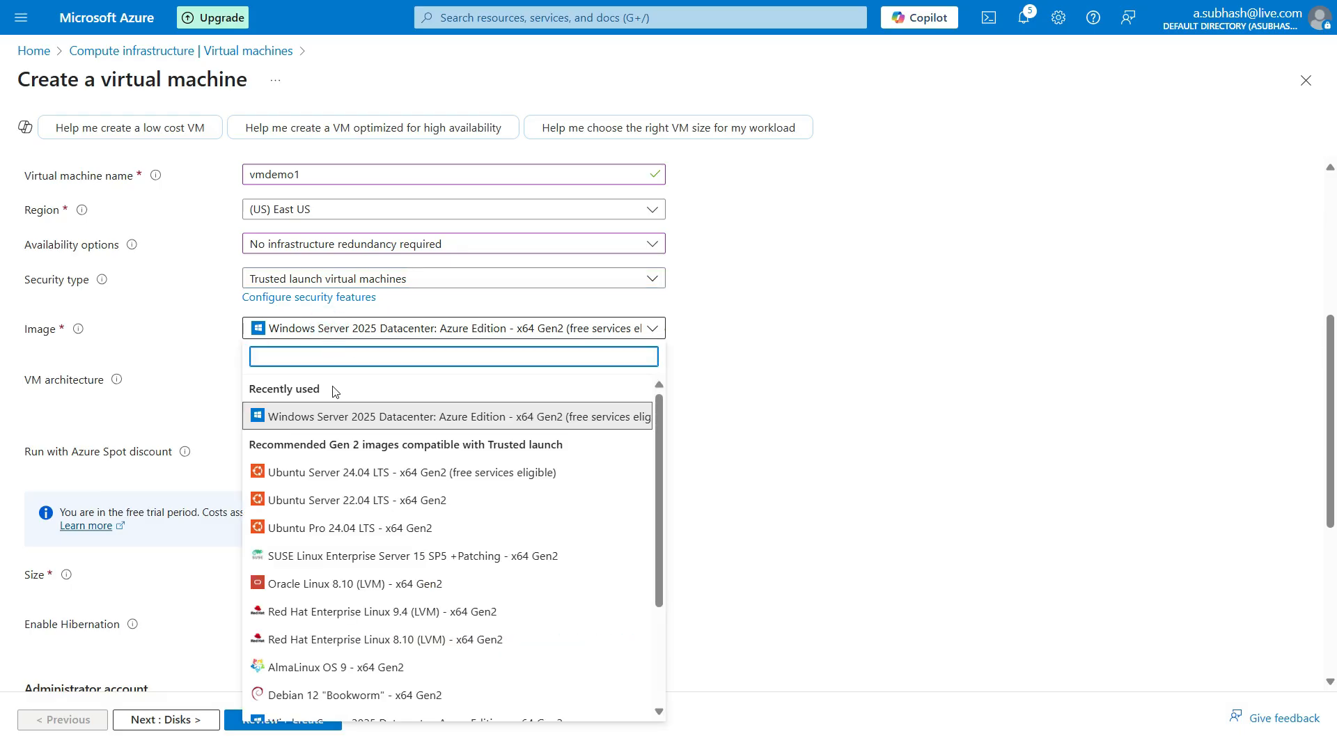
pyautogui.scroll(-3, 480, 569)
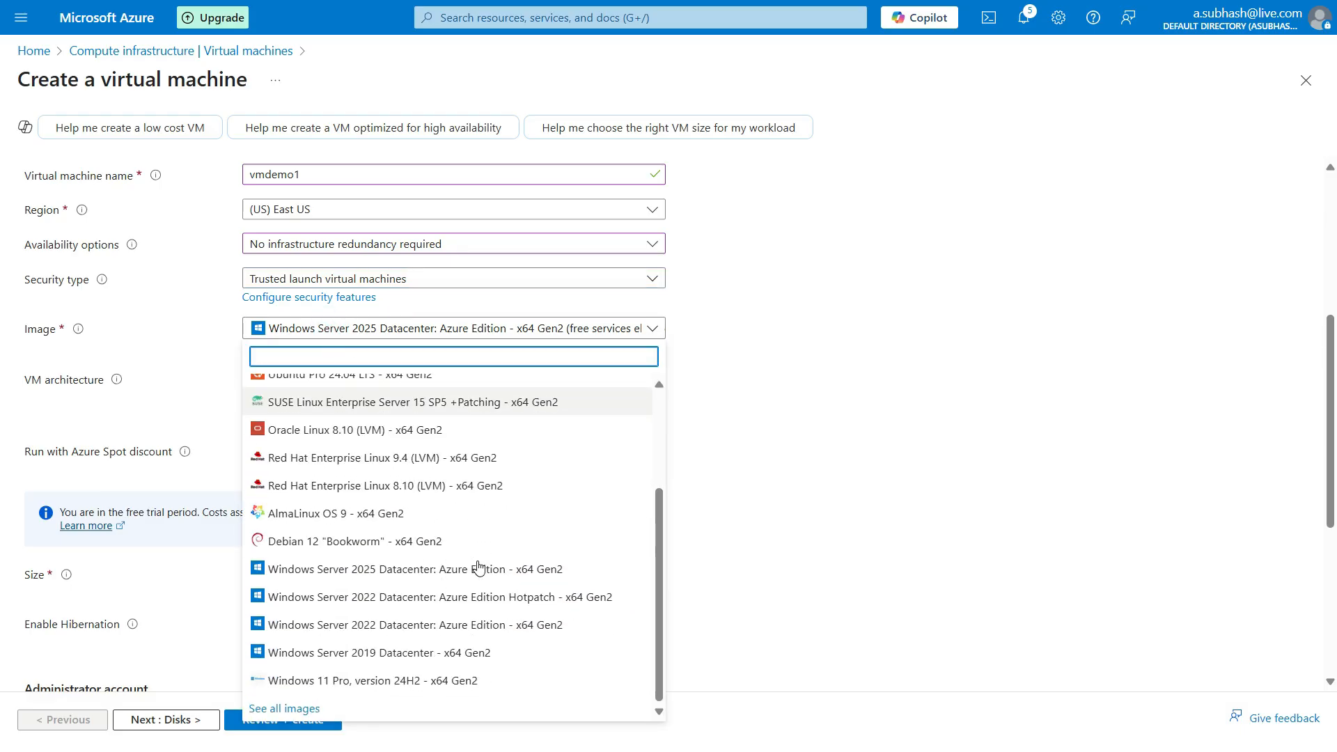
pyautogui.click(276, 710)
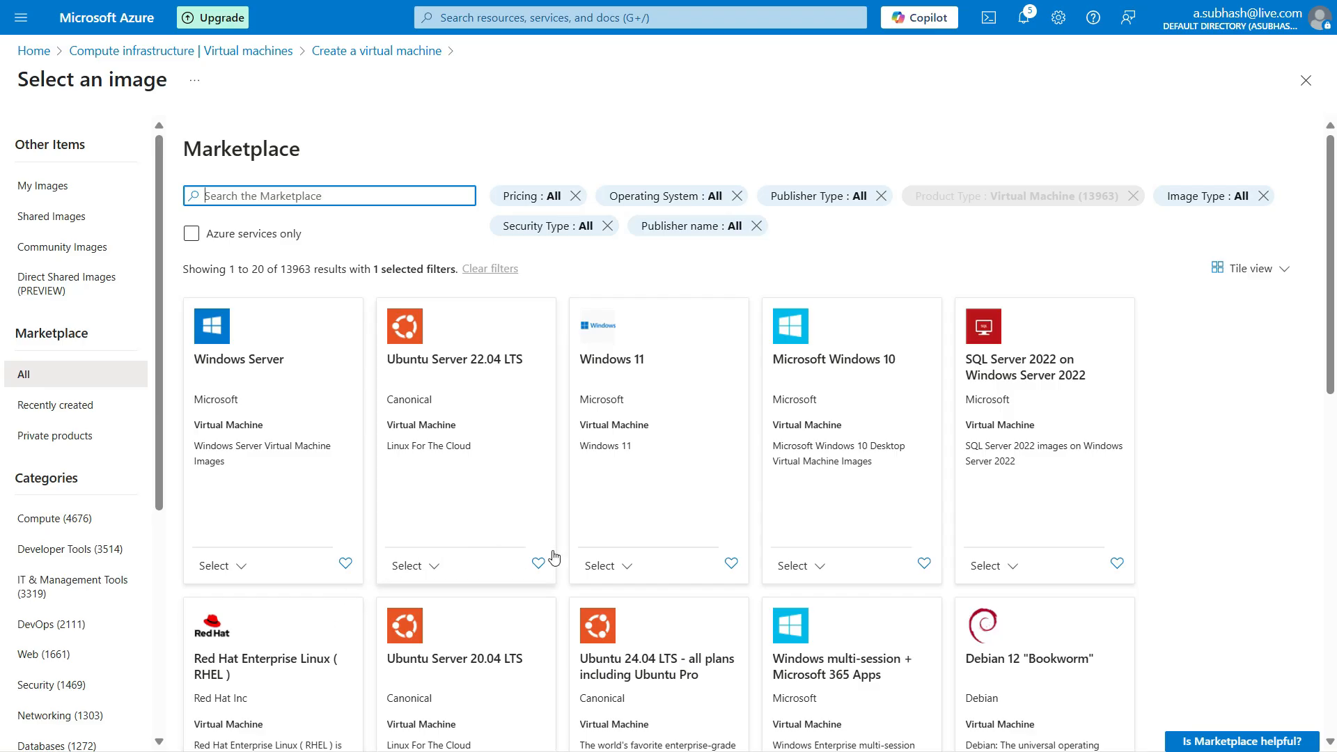
pyautogui.scroll(-5, 552, 555)
pyautogui.scroll(-7, 553, 557)
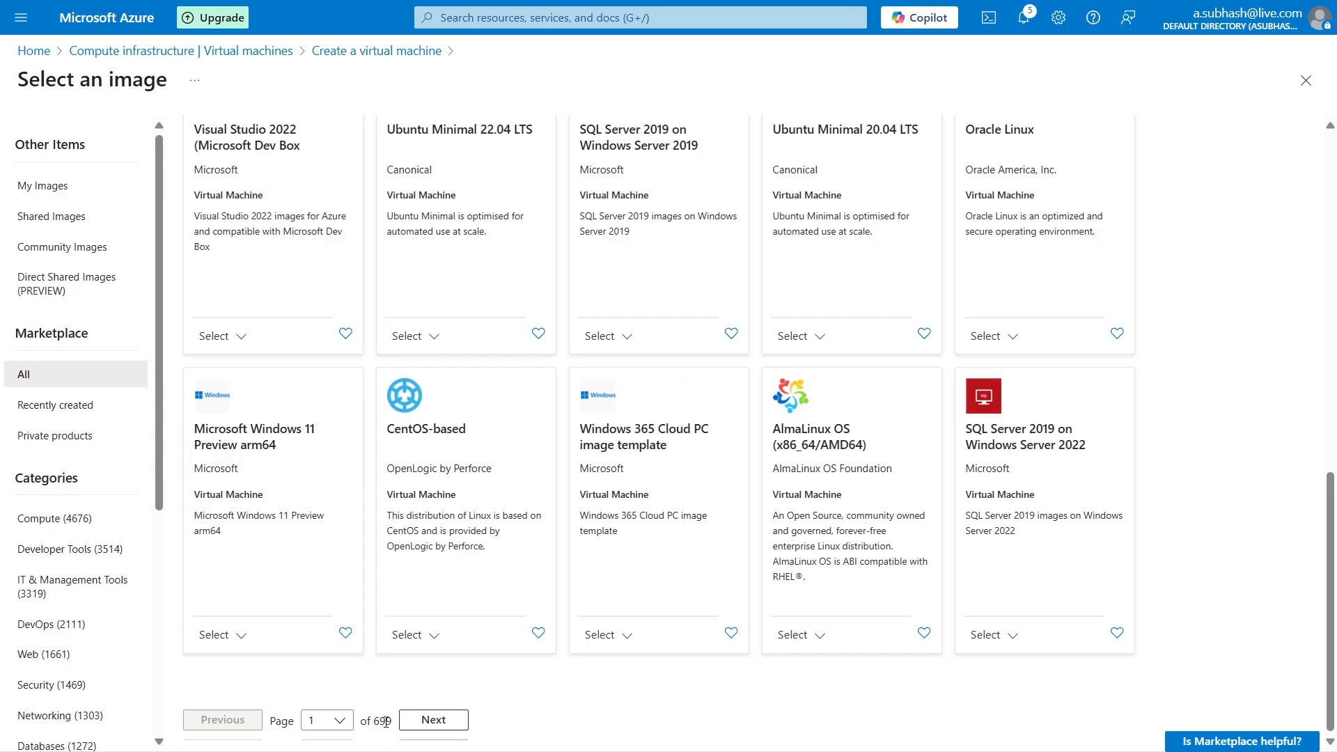
pyautogui.scroll(5, 400, 650)
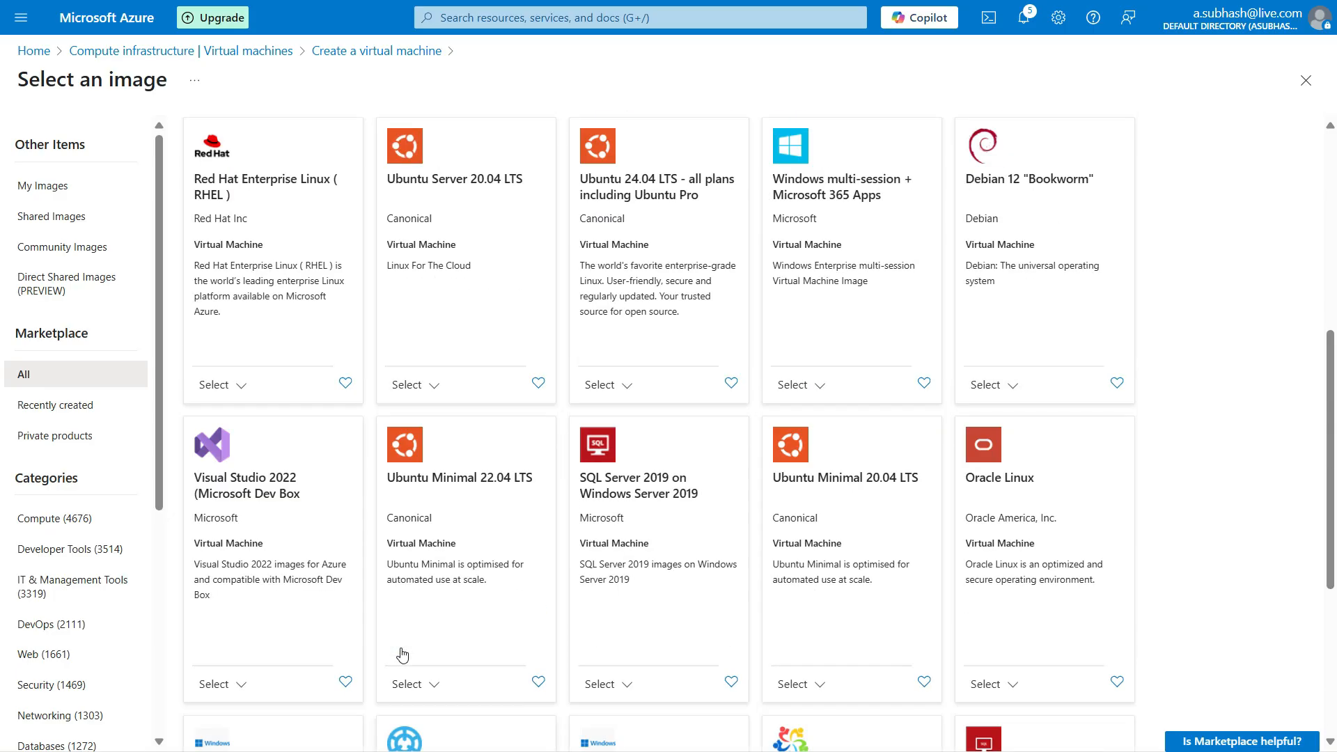
pyautogui.scroll(-5, 400, 650)
pyautogui.scroll(10, 428, 656)
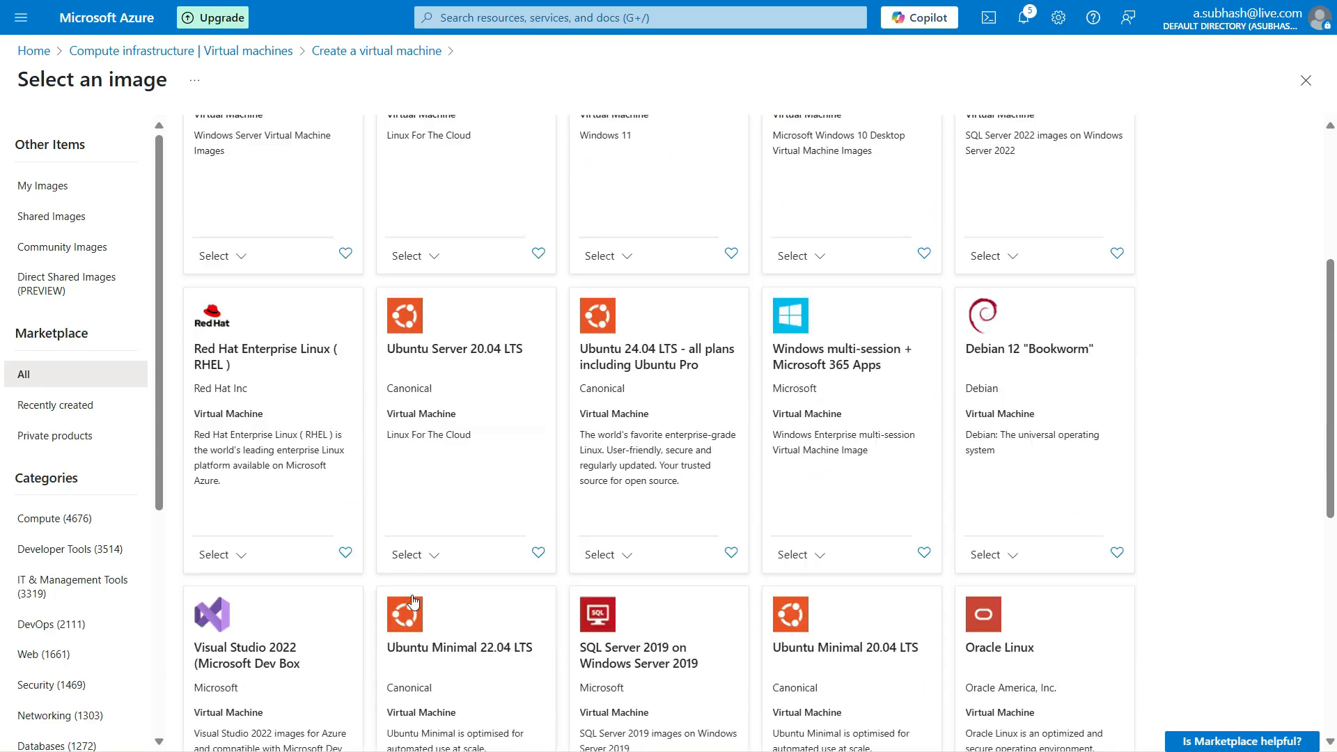
pyautogui.click(1304, 82)
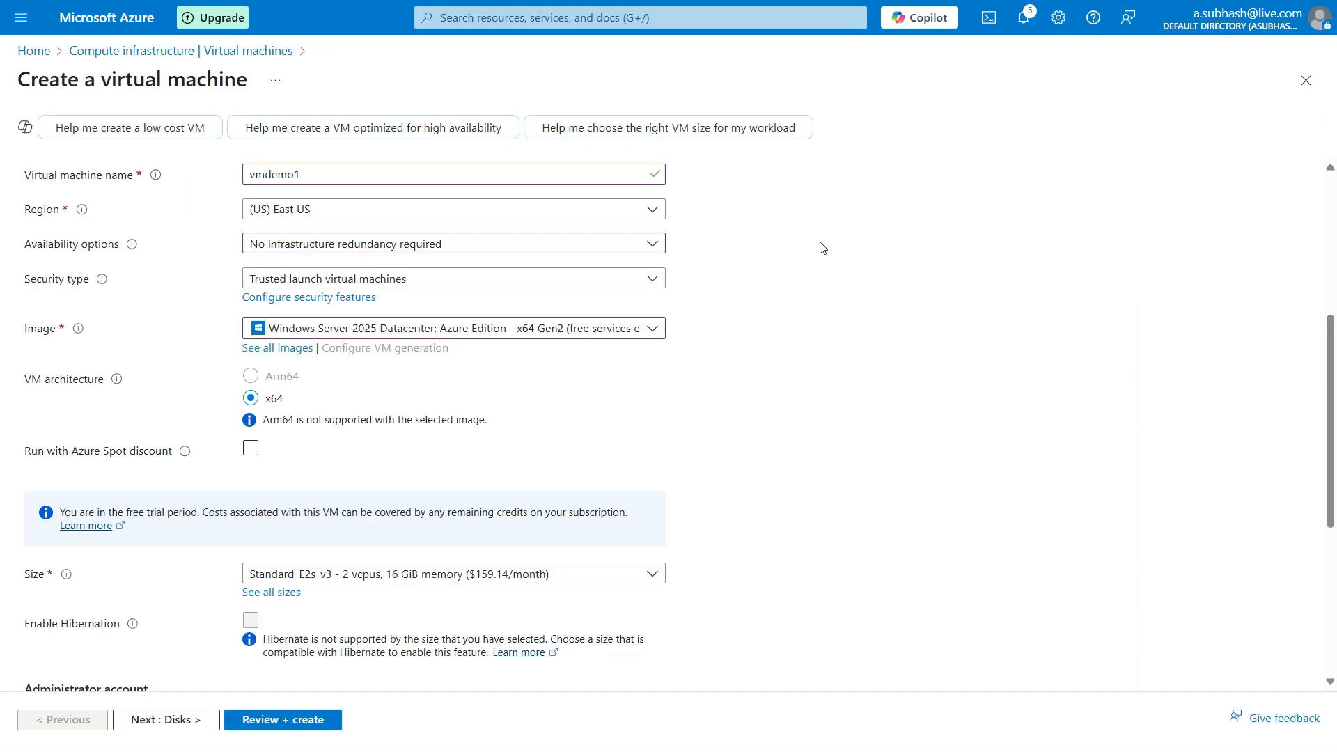
pyautogui.click(517, 336)
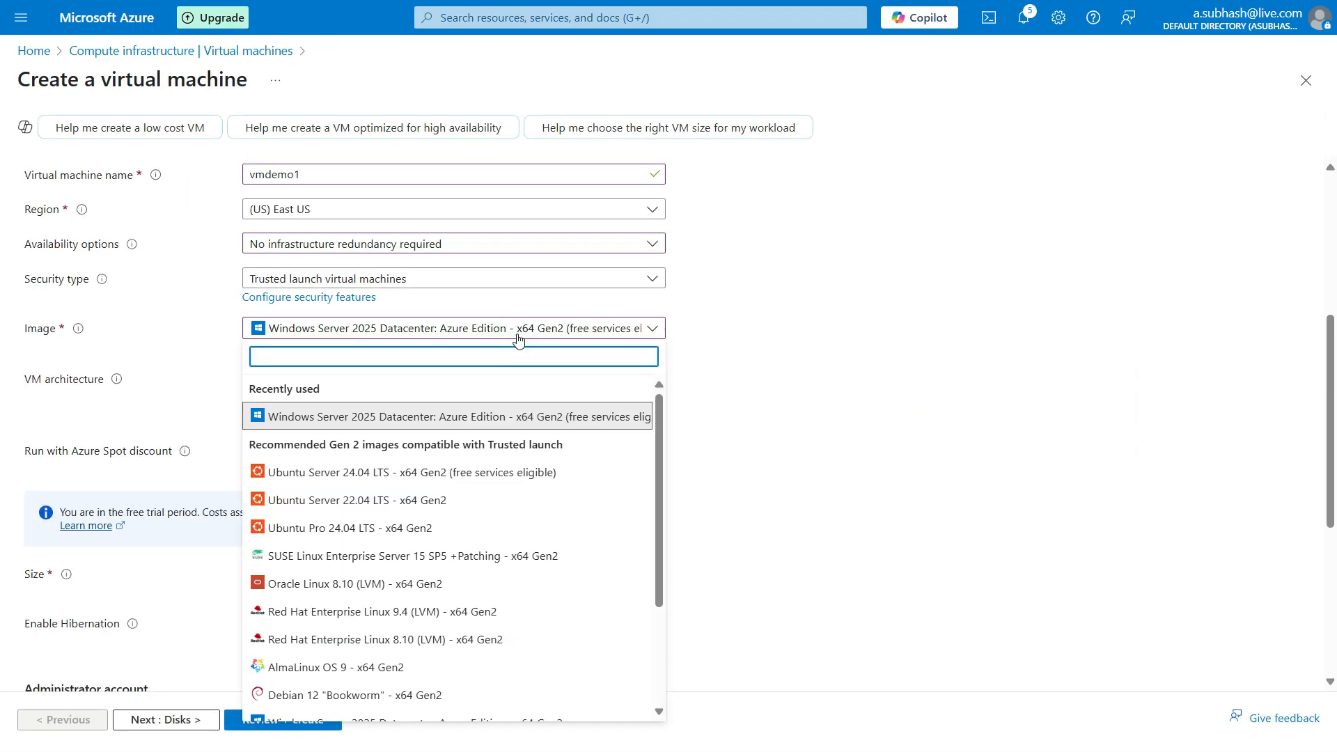
pyautogui.click(518, 336)
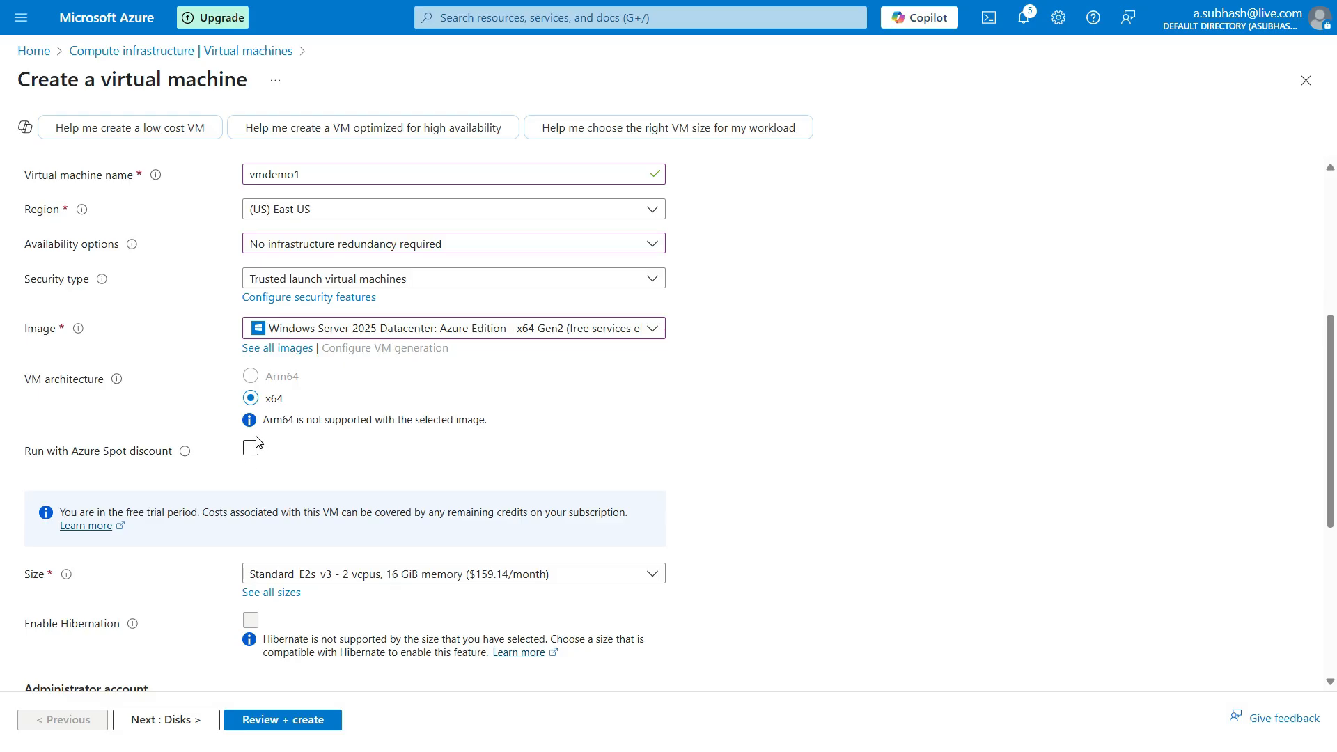
# Choose the recently used Standard_E2s_v3 size with 2 vcpus and 16 GiB memory for the virtual machine
pyautogui.scroll(-3, 256, 441)
pyautogui.scroll(-1, 256, 440)
pyautogui.click(337, 311)
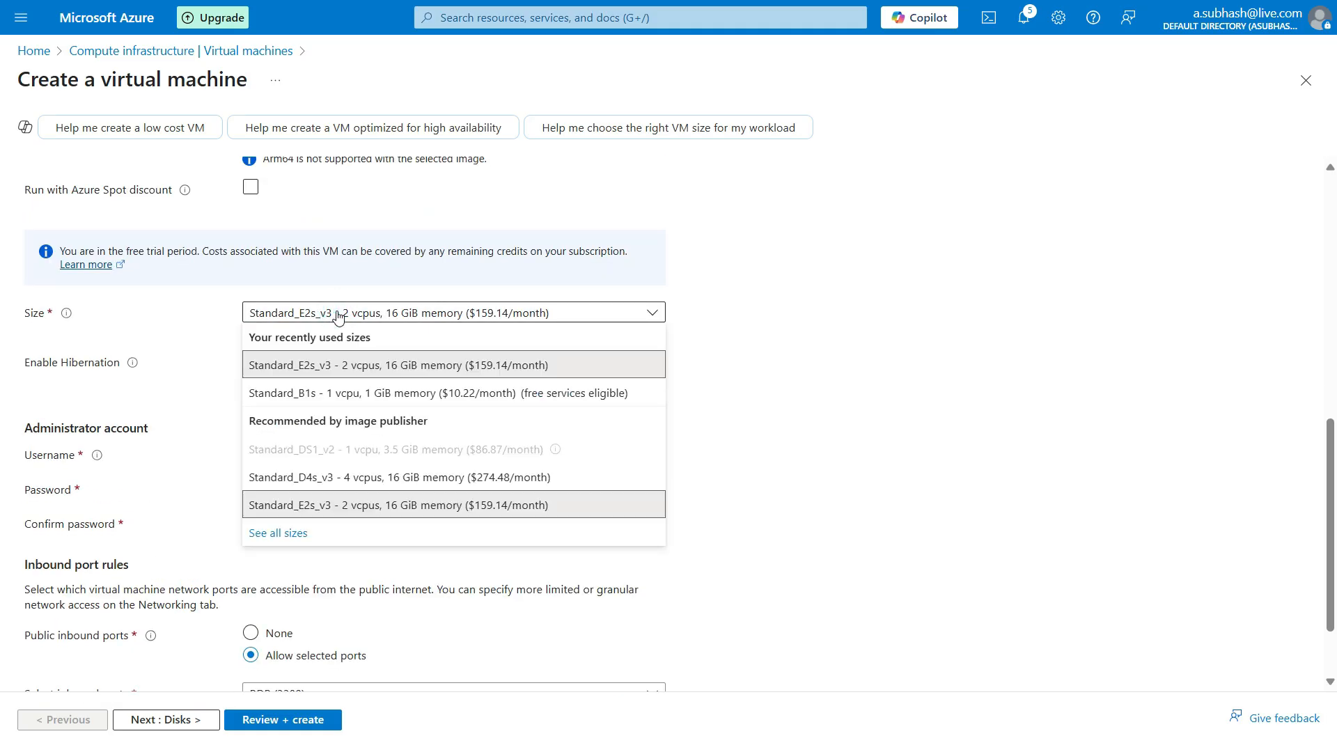
pyautogui.click(428, 367)
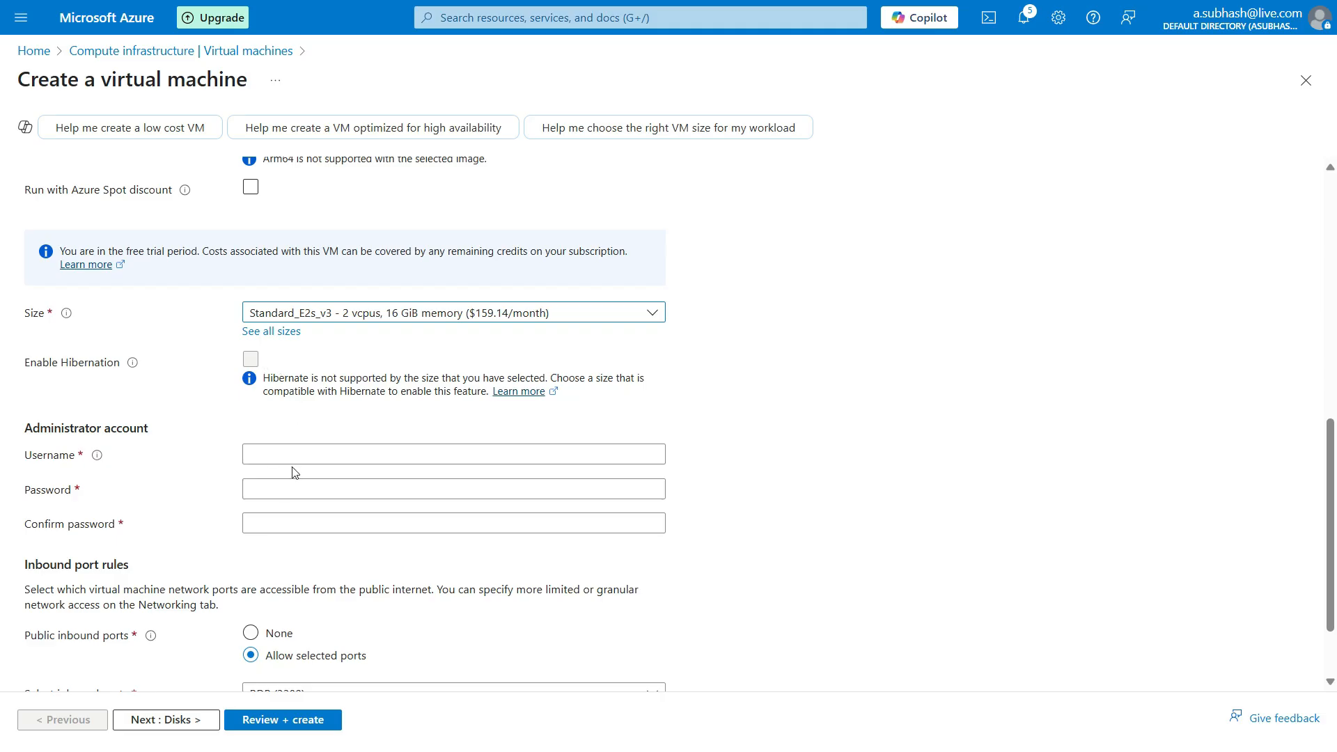
# Fill in the administrator account with the username azadmin, and enter and confirm the account password
pyautogui.click(318, 453)
pyautogui.write('azadmin')
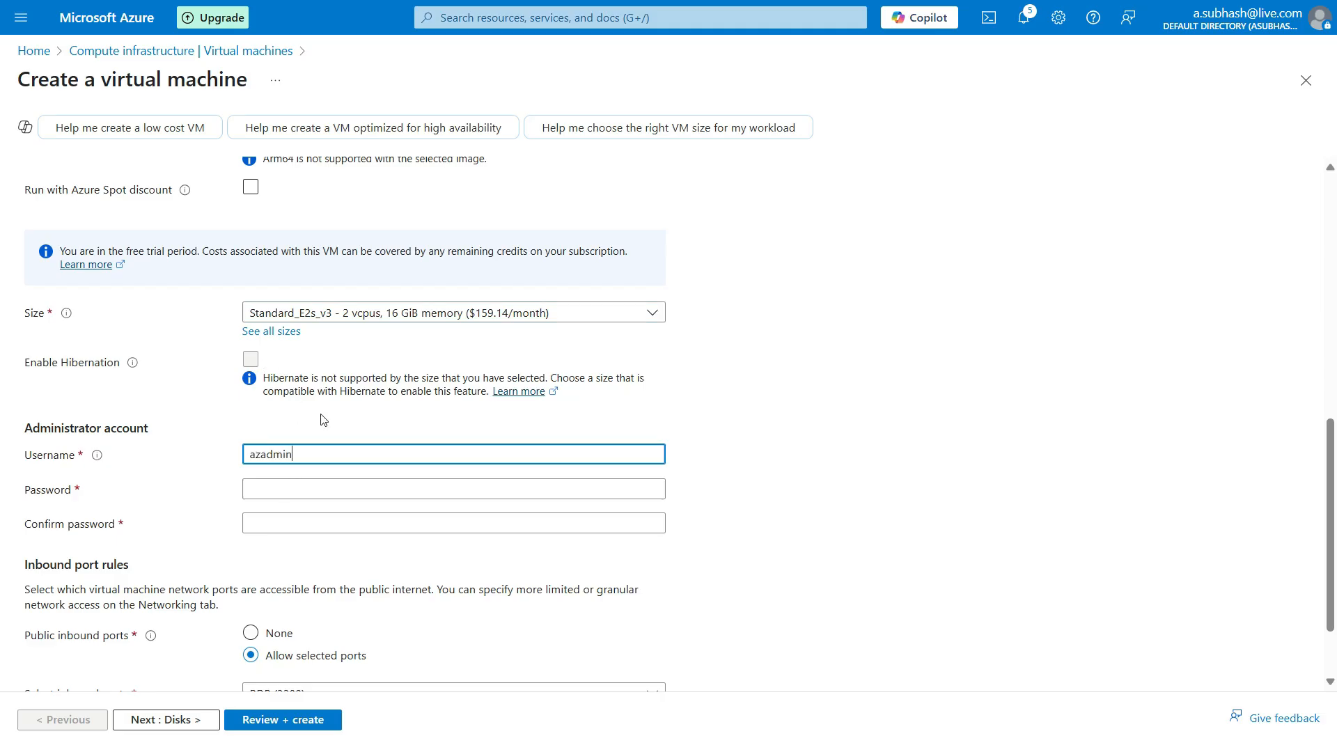
pyautogui.press('Tab')
pyautogui.write('•••••••')
pyautogui.write('••••••')
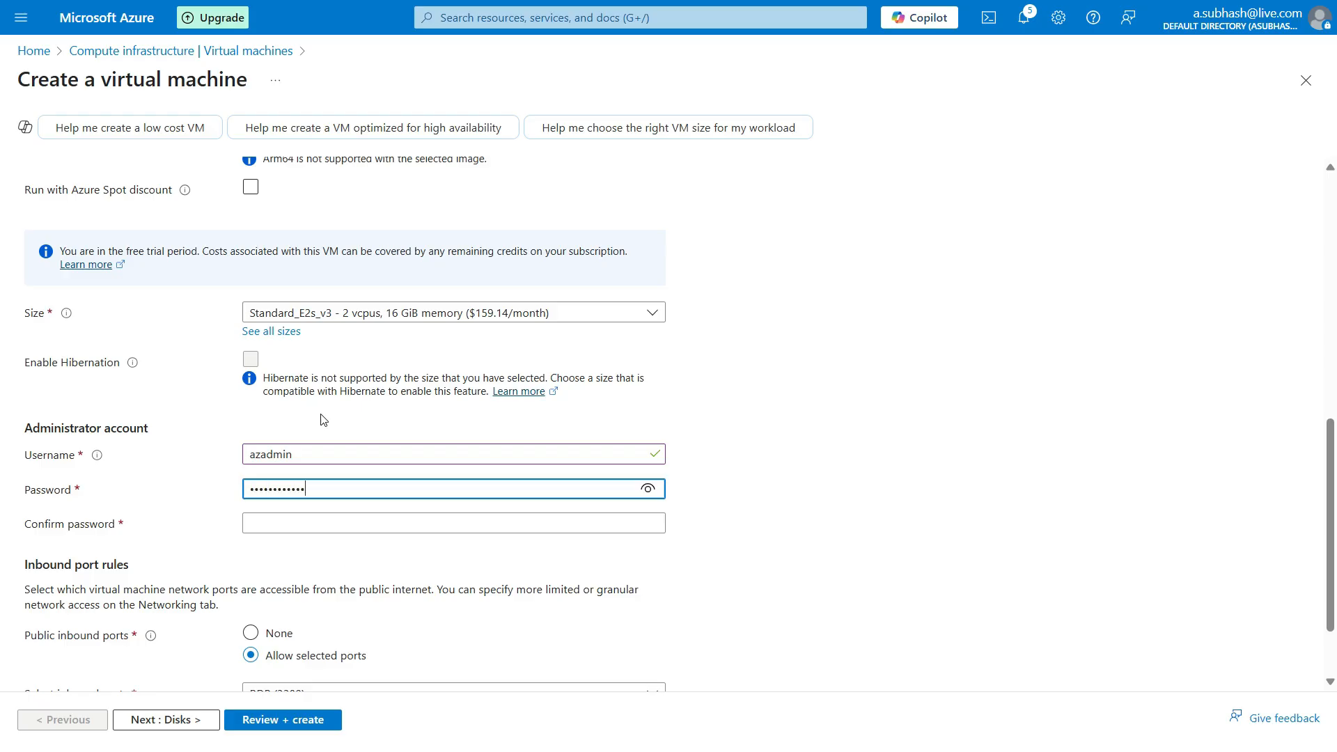
pyautogui.press('Tab')
pyautogui.write('••••••••••••')
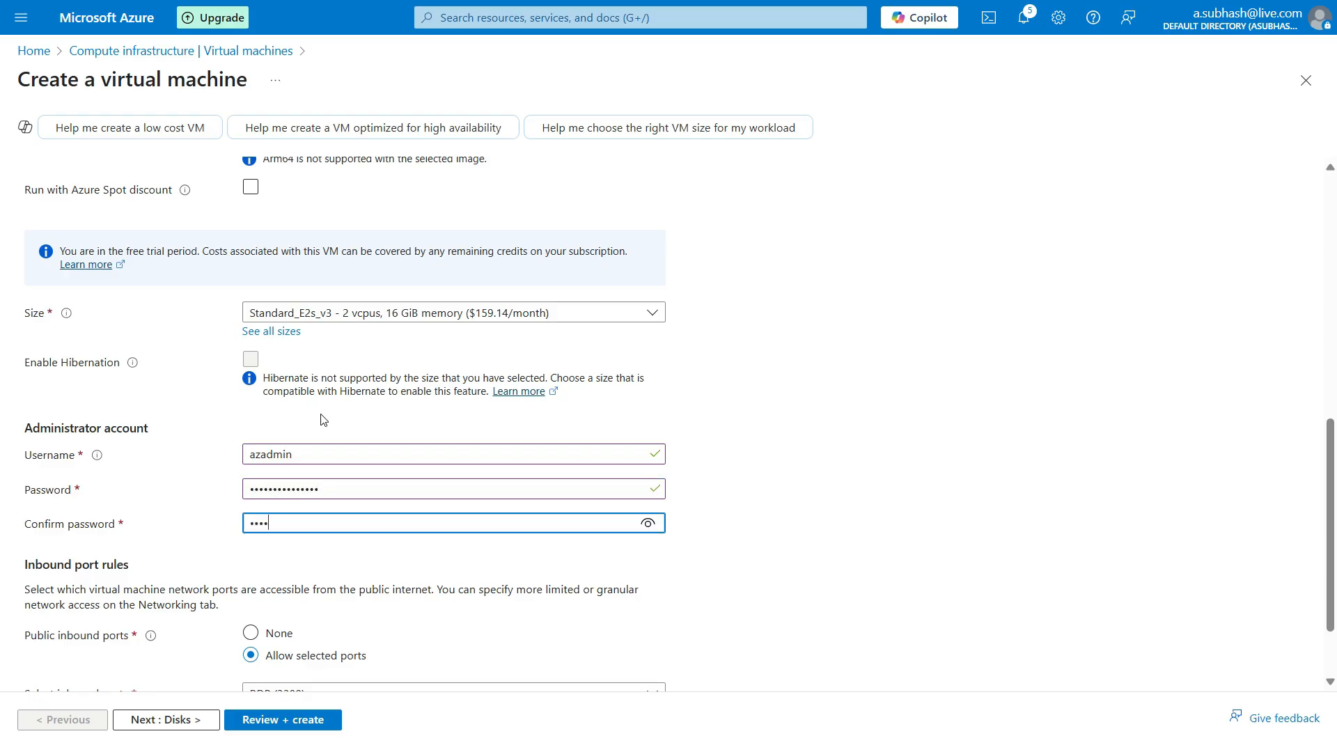
pyautogui.write('•••')
# Set the public inbound ports to None and proceed to the disk settings
pyautogui.scroll(-1, 518, 422)
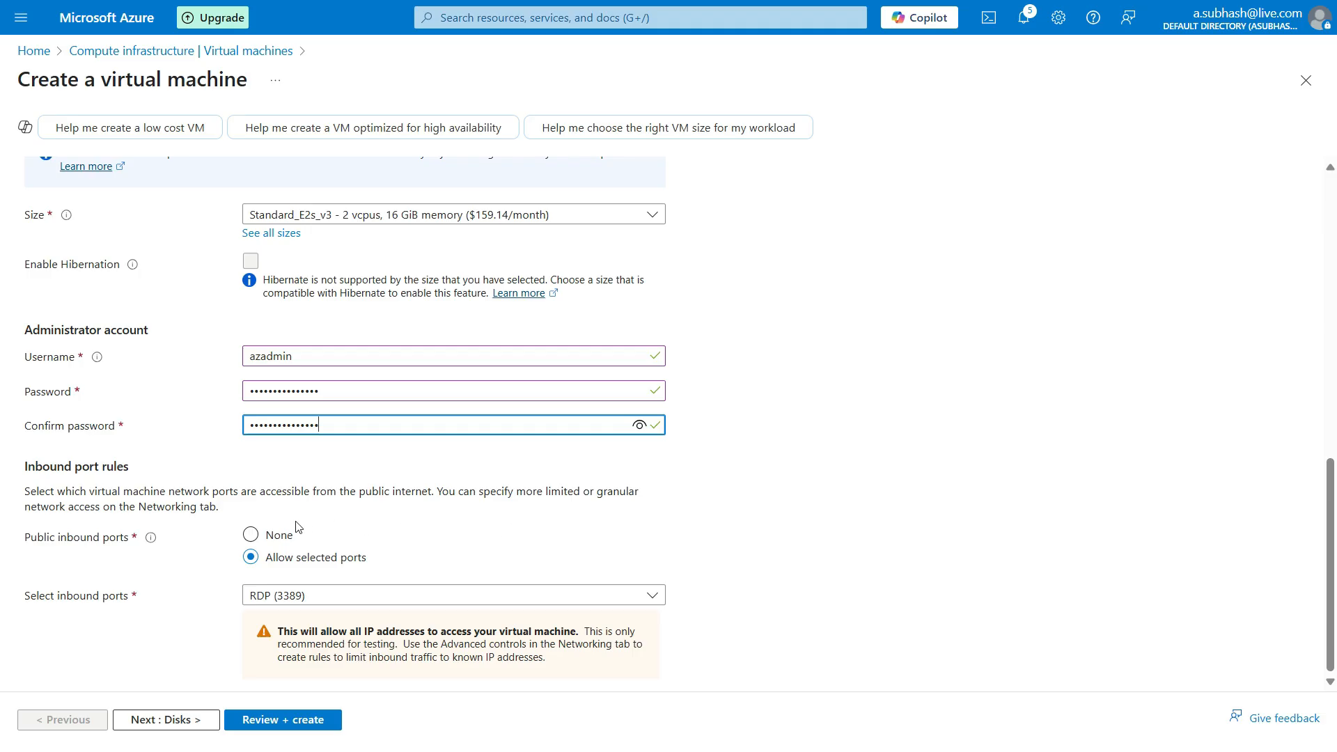
pyautogui.click(250, 535)
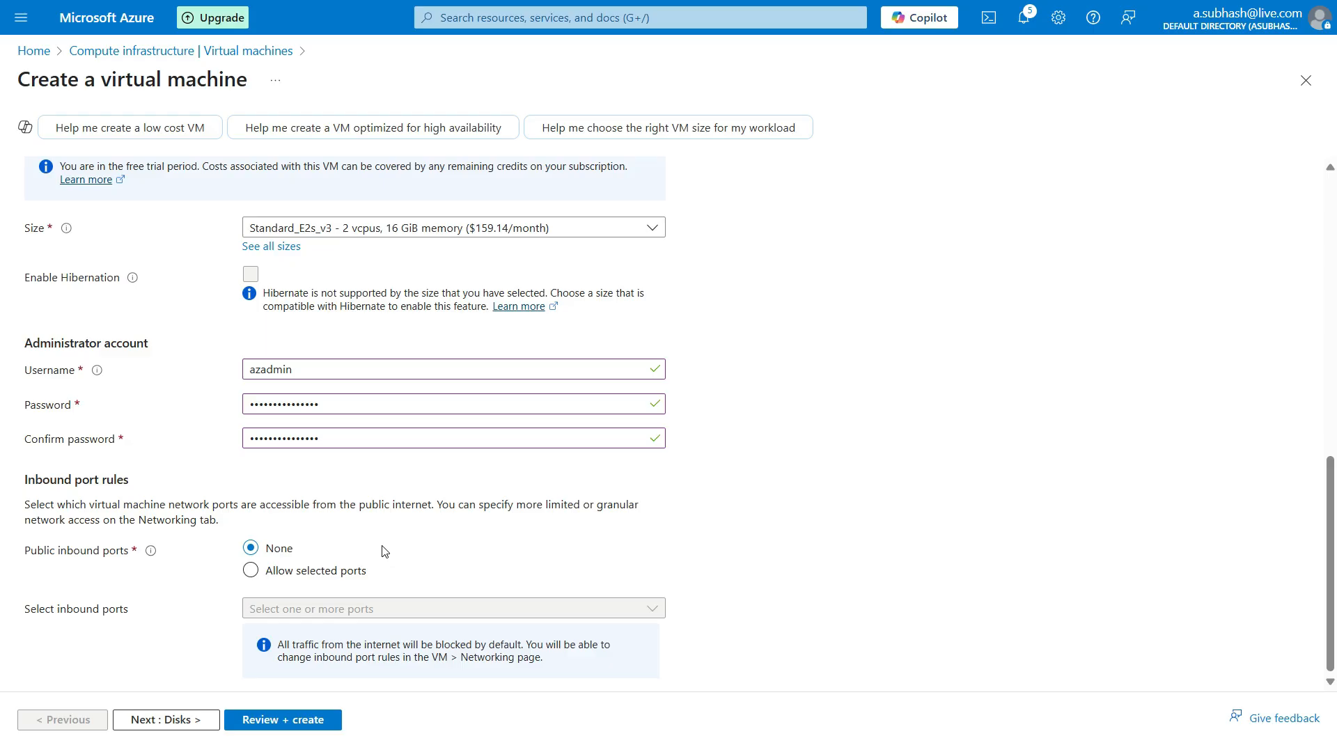
pyautogui.click(174, 723)
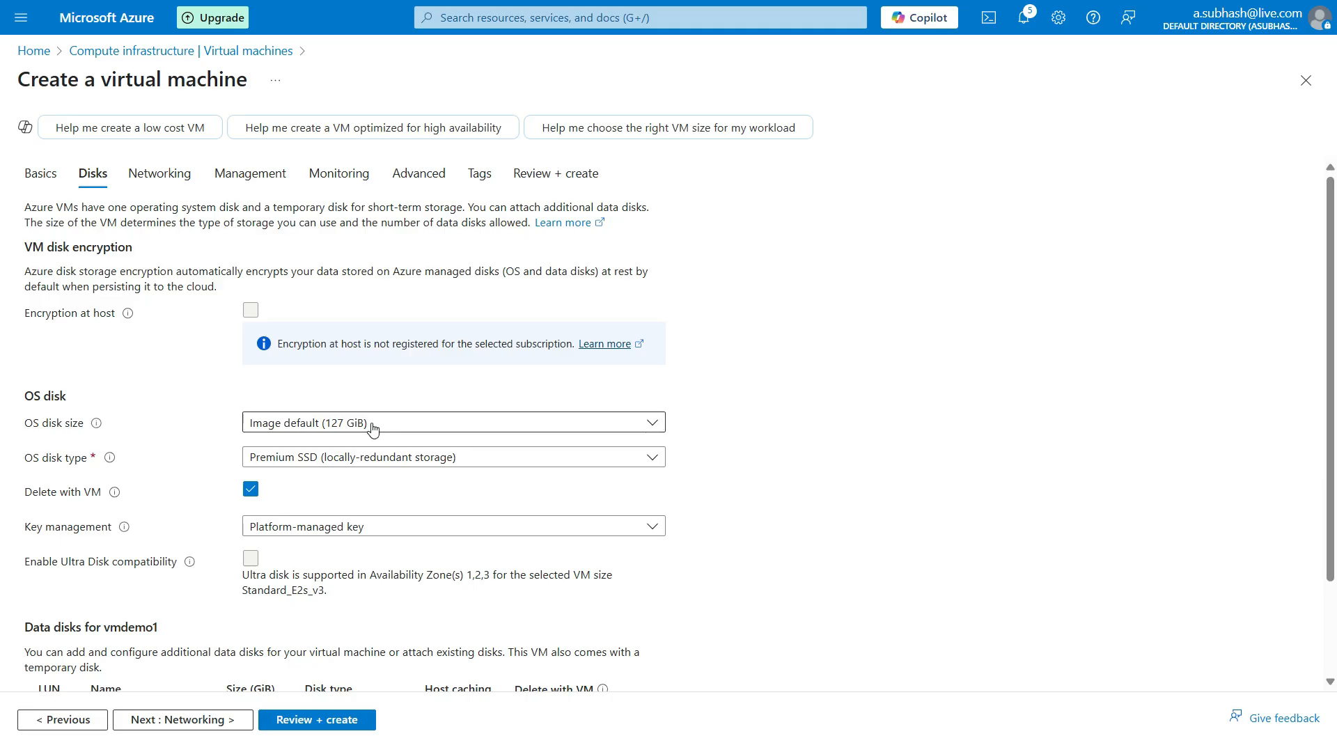
# Try locally-redundant Standard SSD as the OS disk type, and set it back to locally-redundant Premium SSD
pyautogui.click(365, 456)
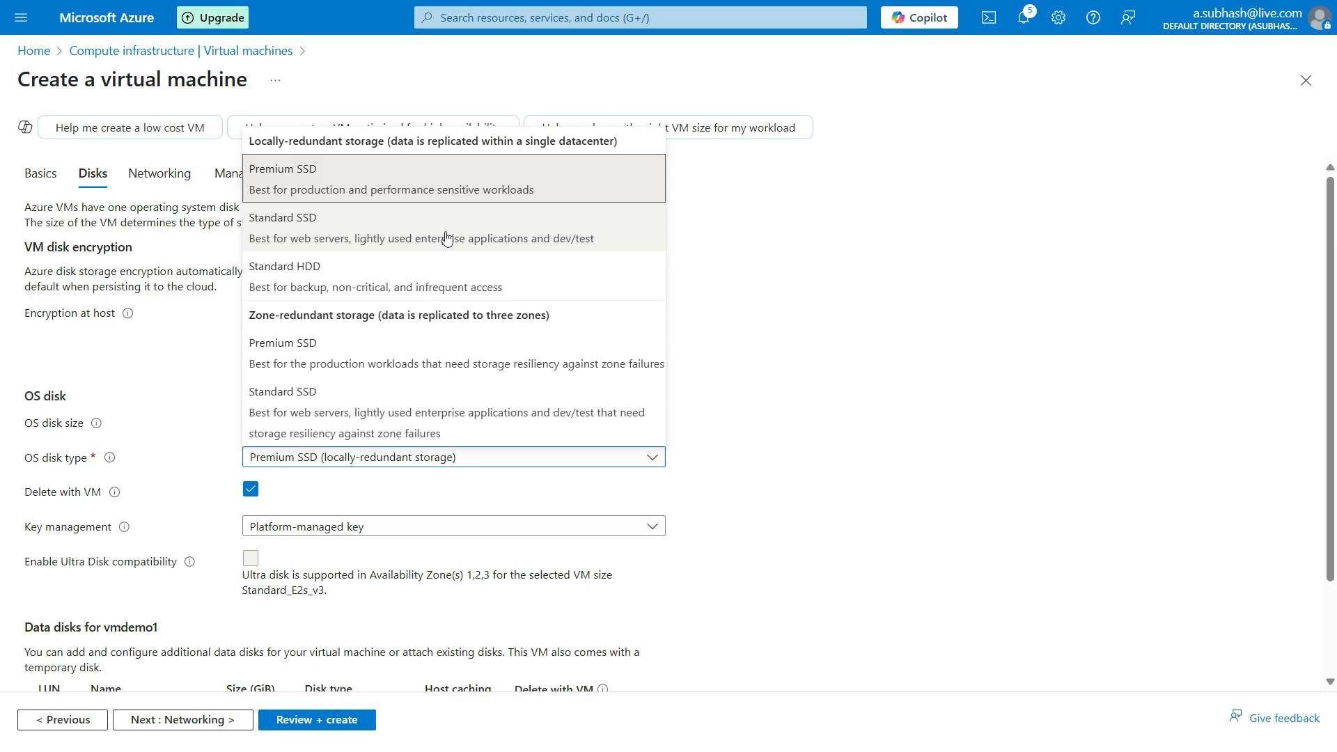
pyautogui.click(343, 221)
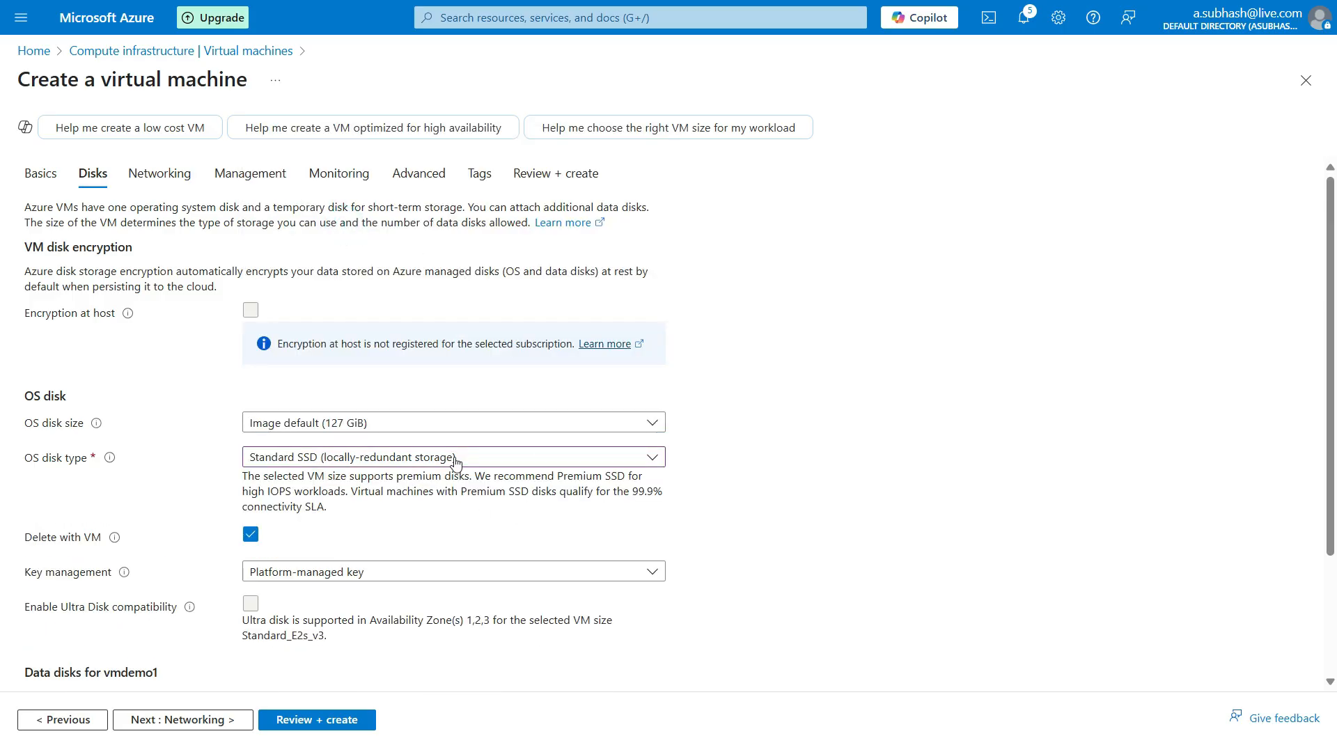
pyautogui.scroll(-2, 456, 466)
pyautogui.click(413, 293)
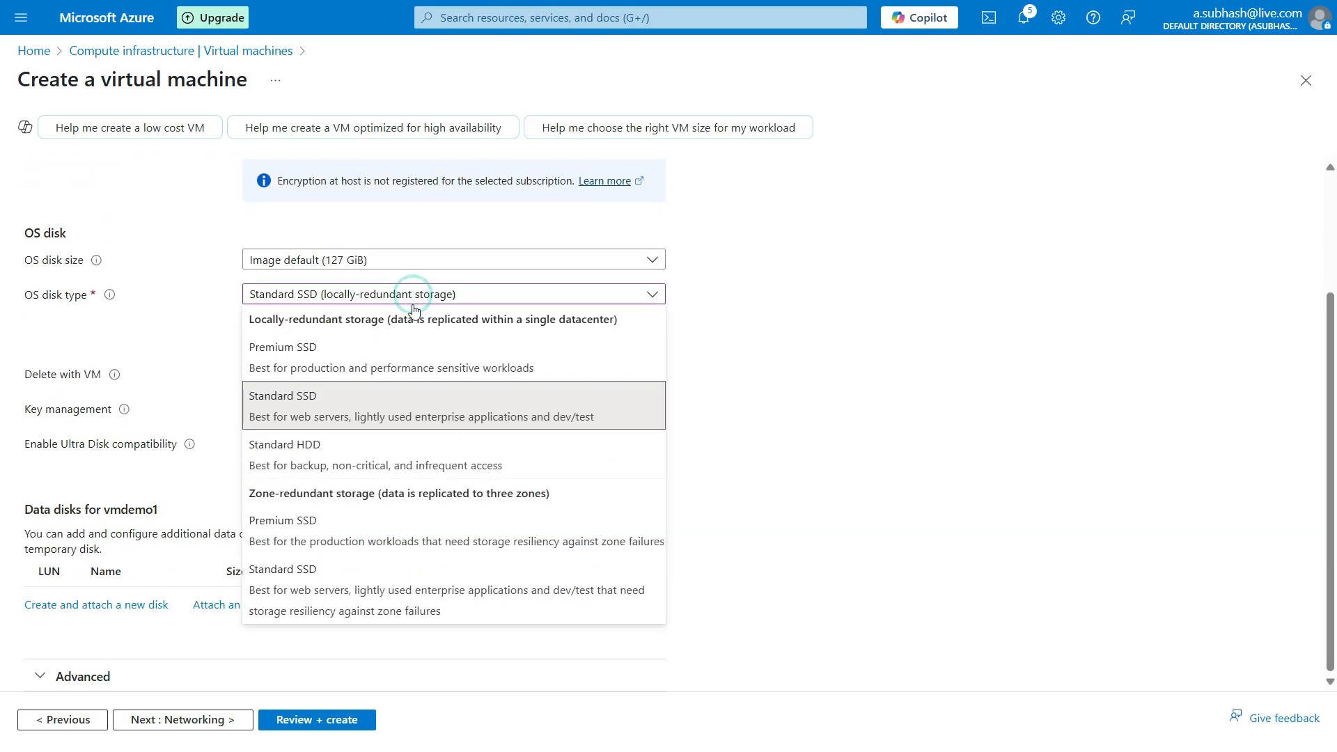
pyautogui.click(390, 355)
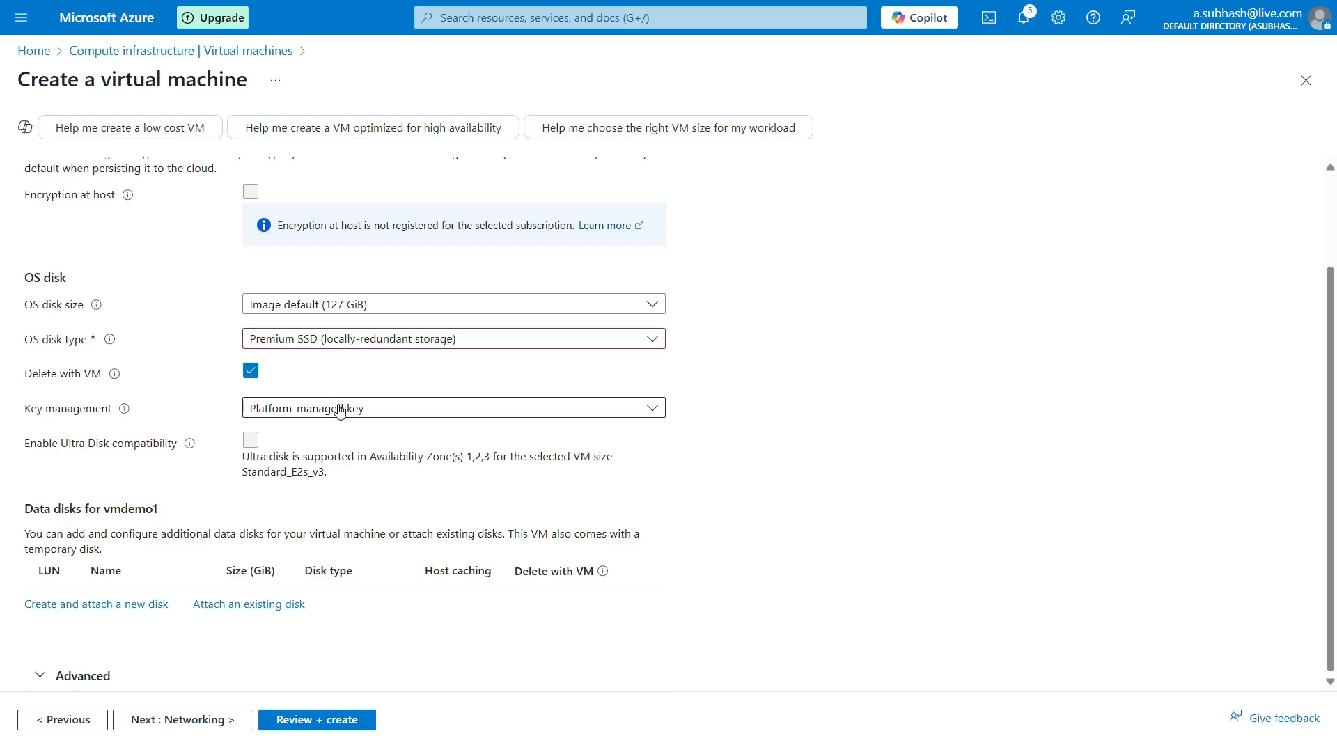
# Review the disk key management choices, keep Platform-managed key, and proceed to the networking settings
pyautogui.click(336, 407)
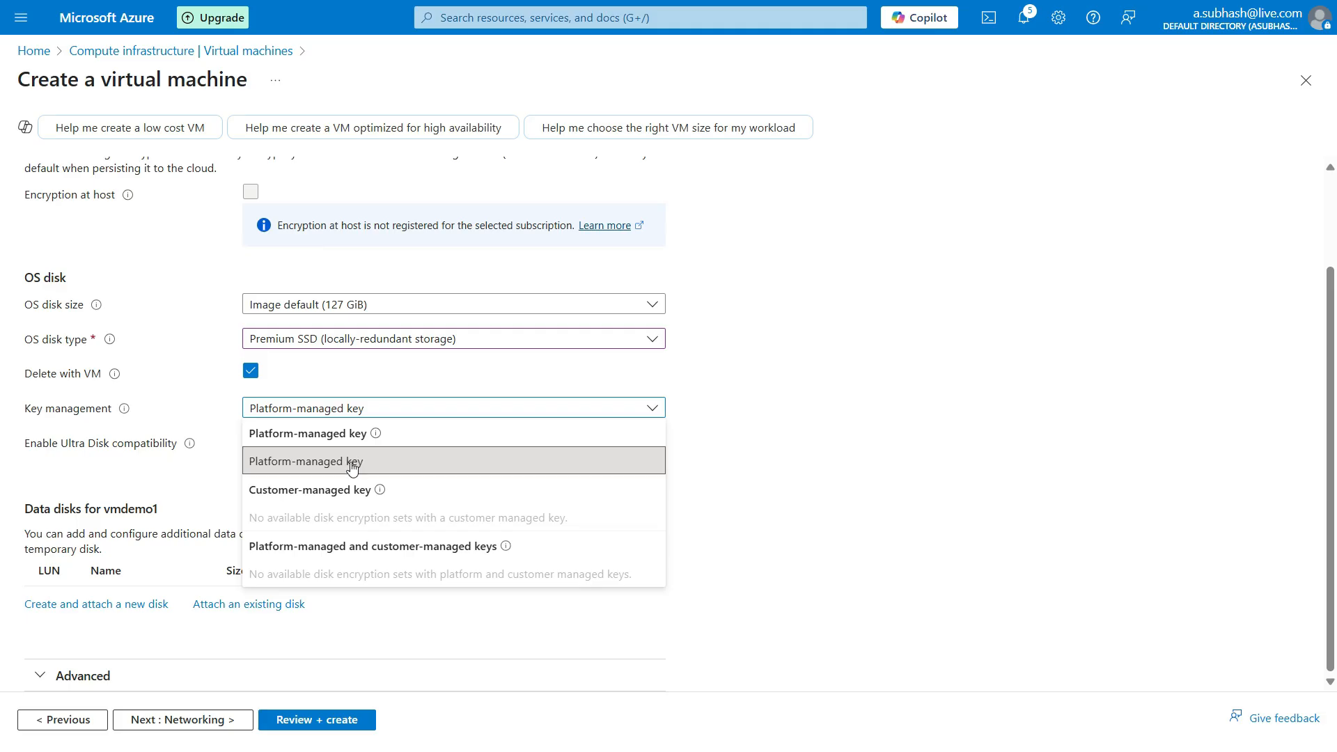
pyautogui.click(394, 462)
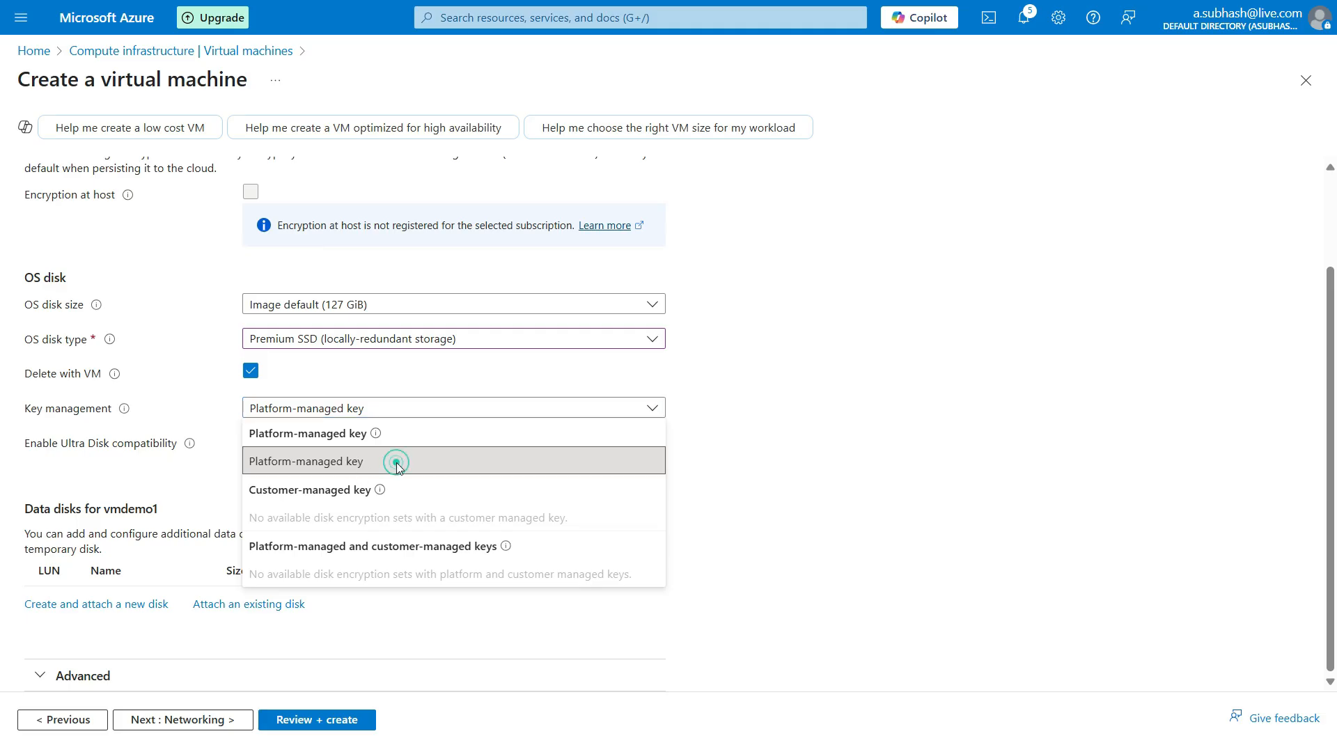
pyautogui.click(370, 414)
pyautogui.moveTo(377, 435)
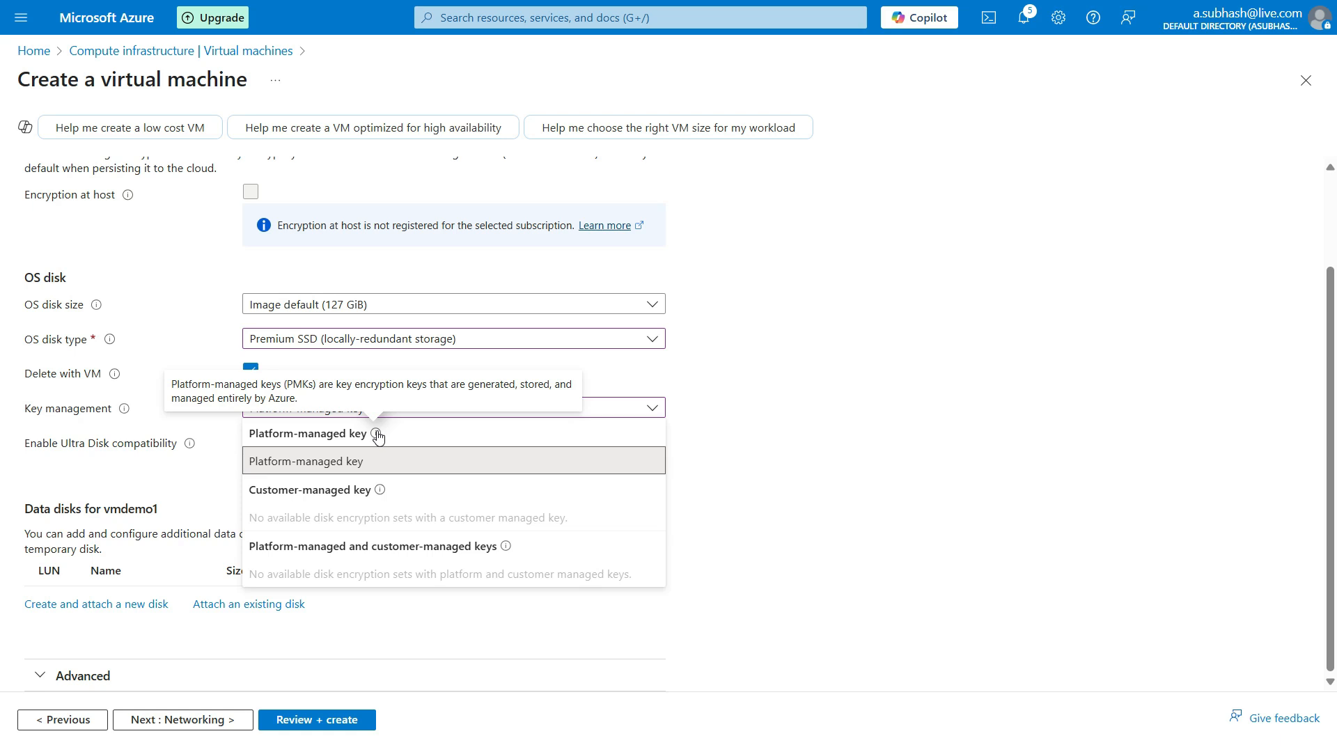
pyautogui.moveTo(383, 491)
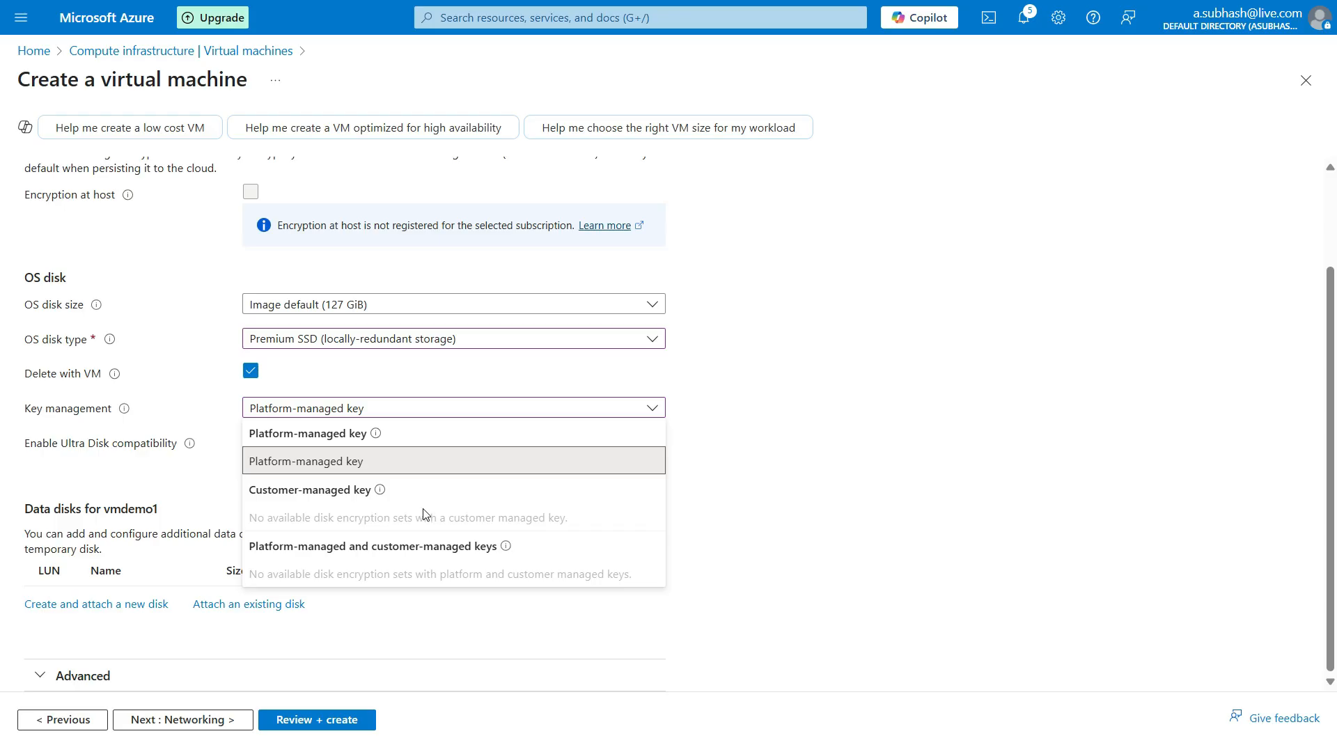
pyautogui.click(382, 417)
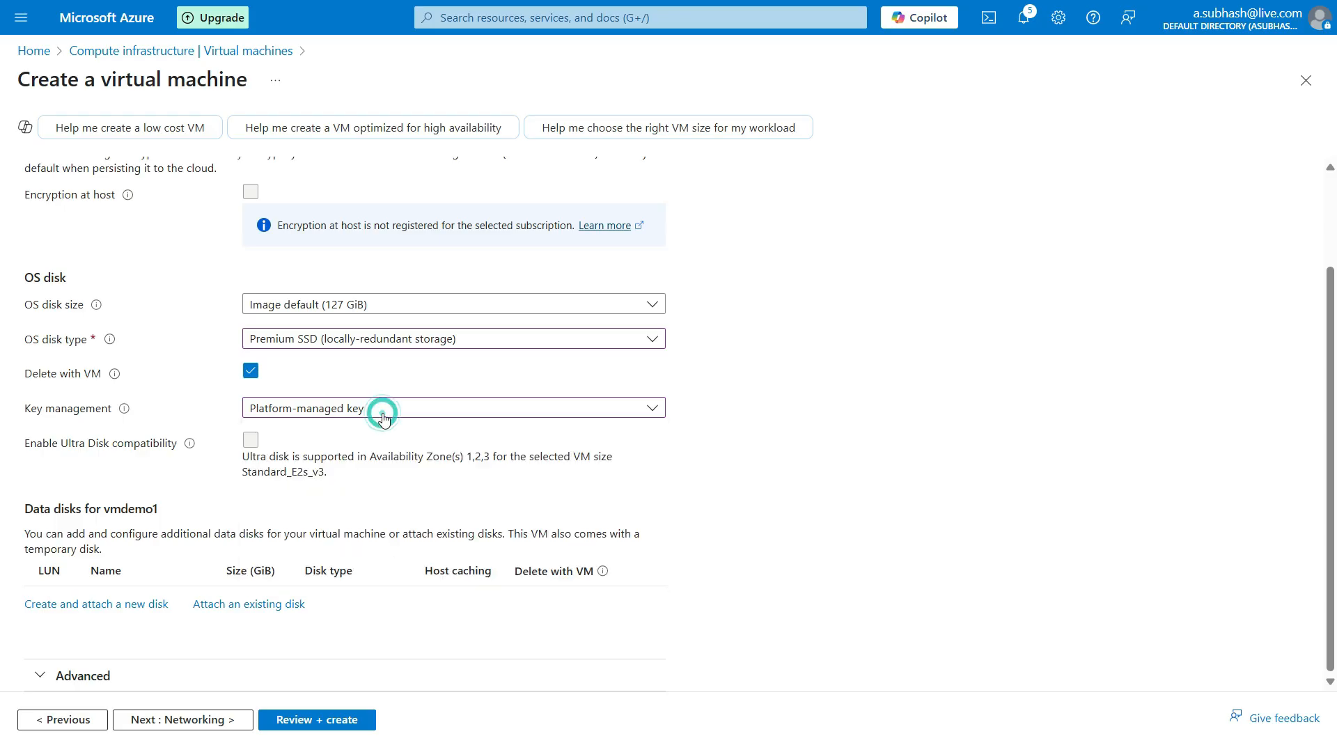
pyautogui.click(253, 446)
pyautogui.moveTo(114, 384)
pyautogui.click(217, 727)
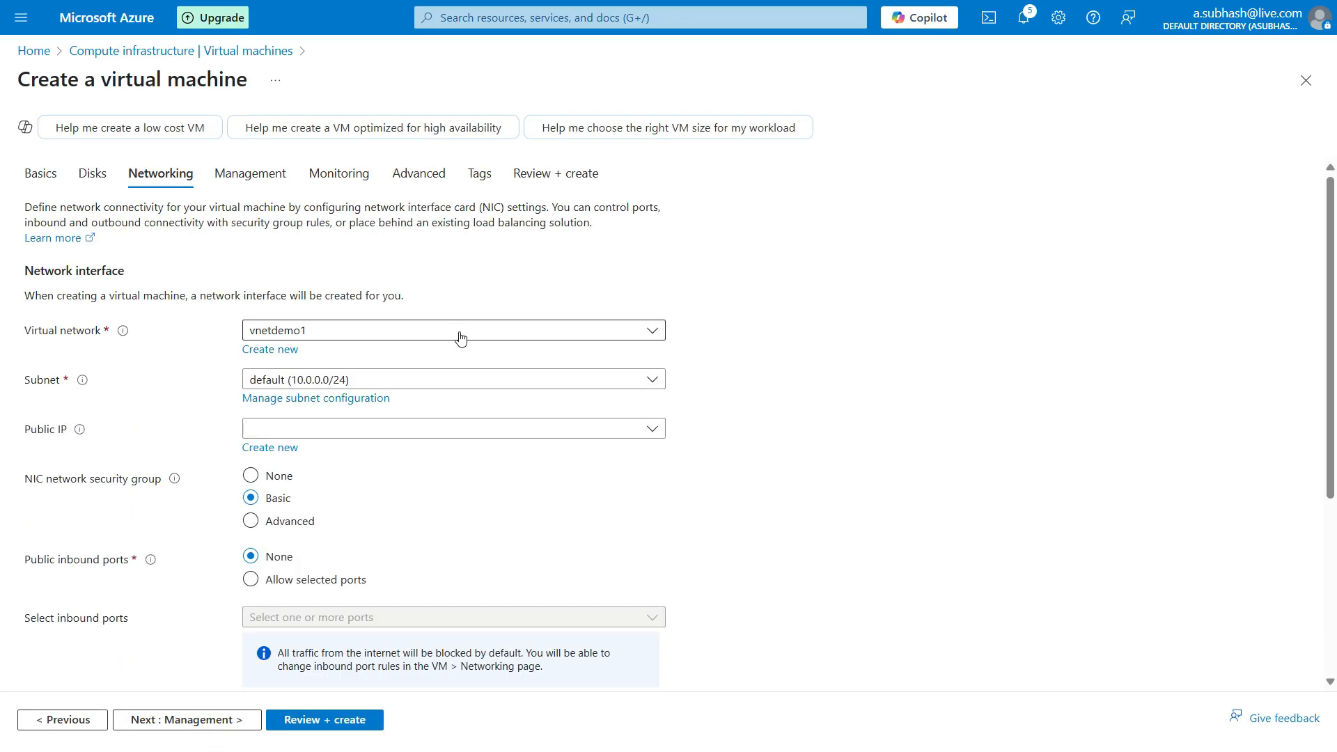
# Place the virtual machine in virtual network vnetdemo1 and subnet subnetdemo1 (10.0.1.0/24)
pyautogui.click(460, 336)
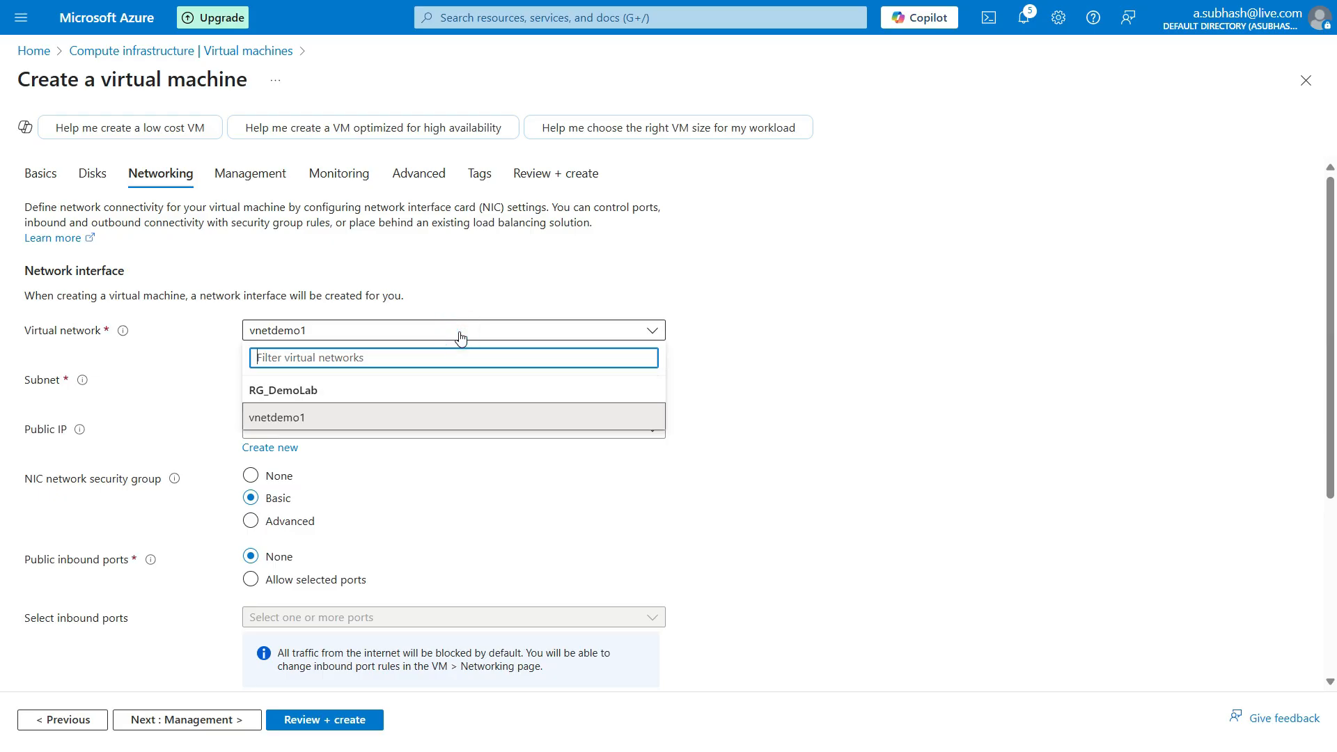
pyautogui.click(296, 422)
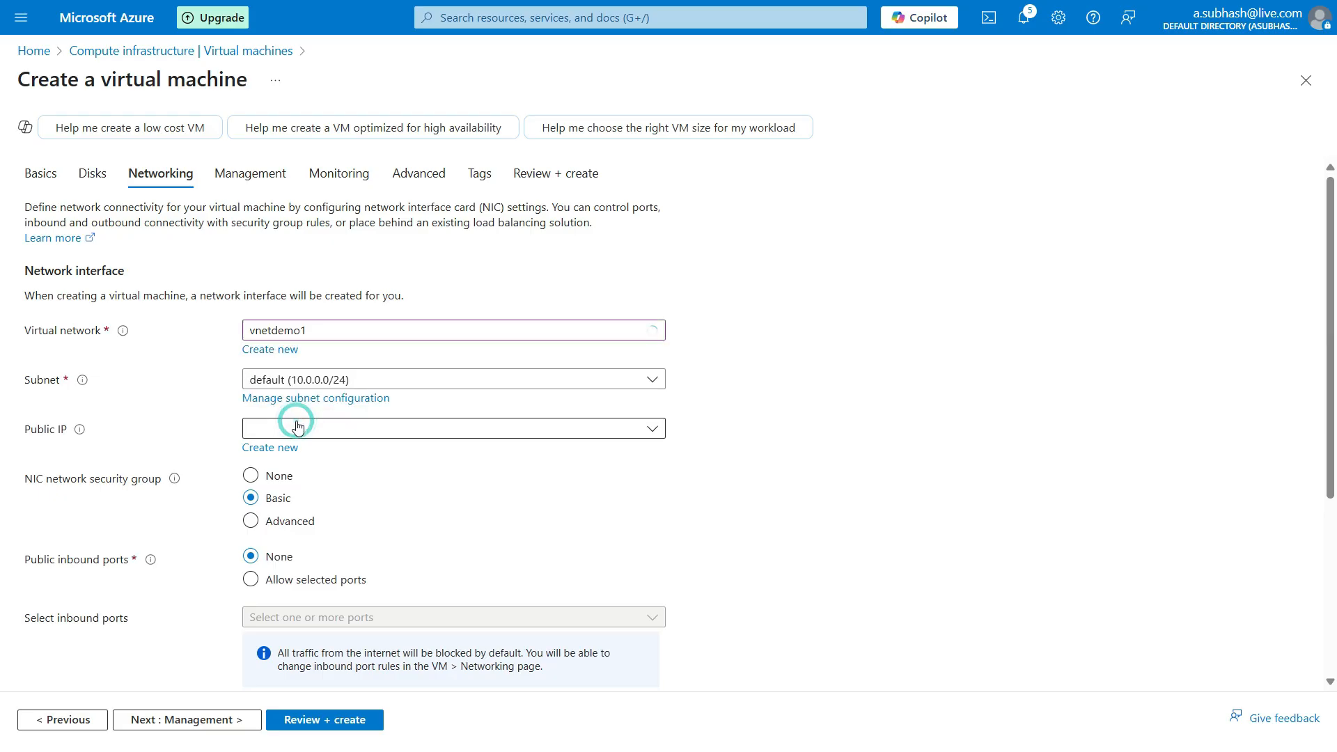
pyautogui.click(360, 382)
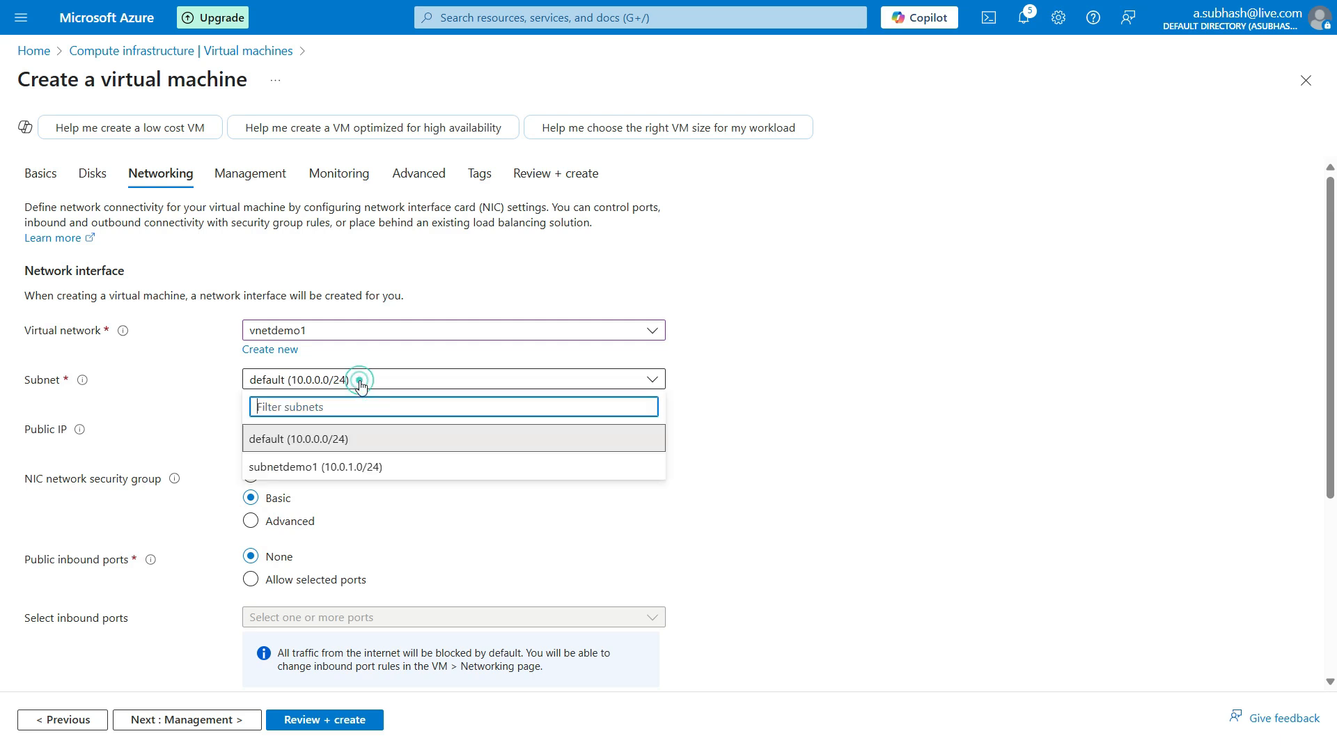
pyautogui.click(348, 474)
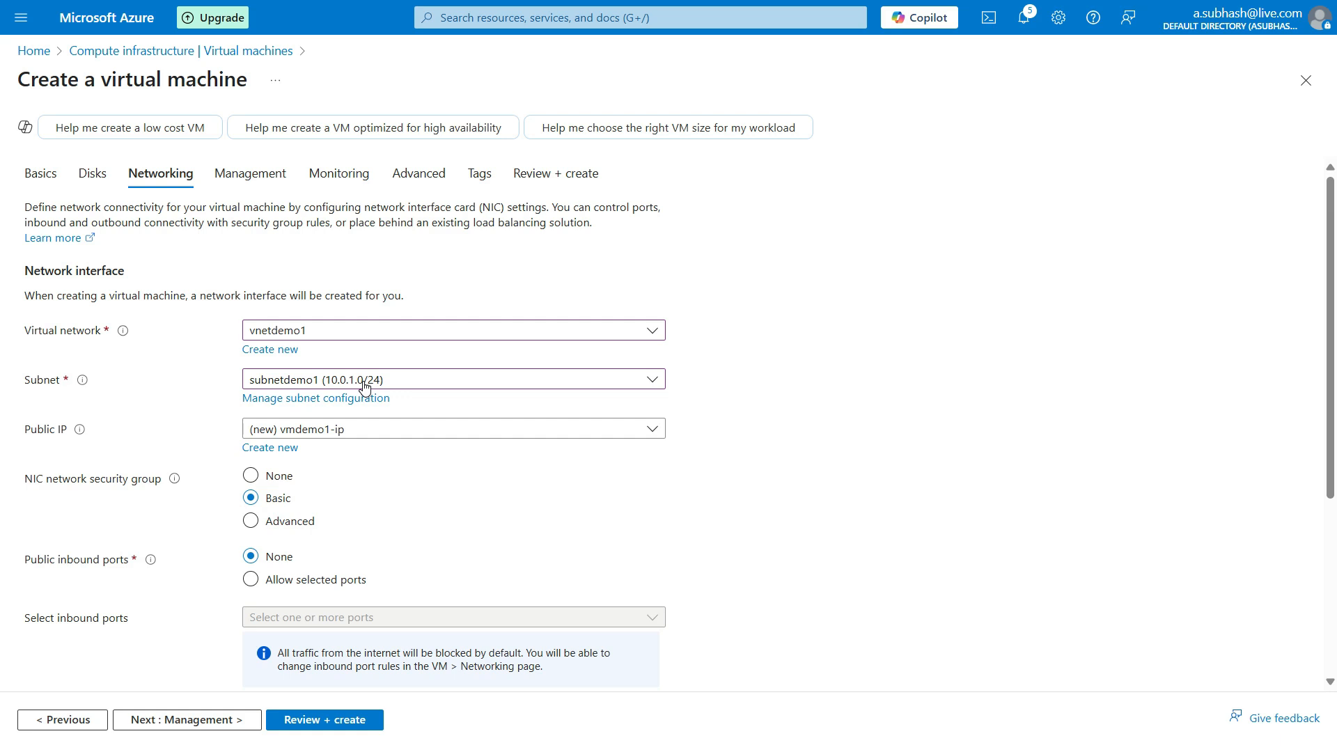
pyautogui.doubleClick(352, 380)
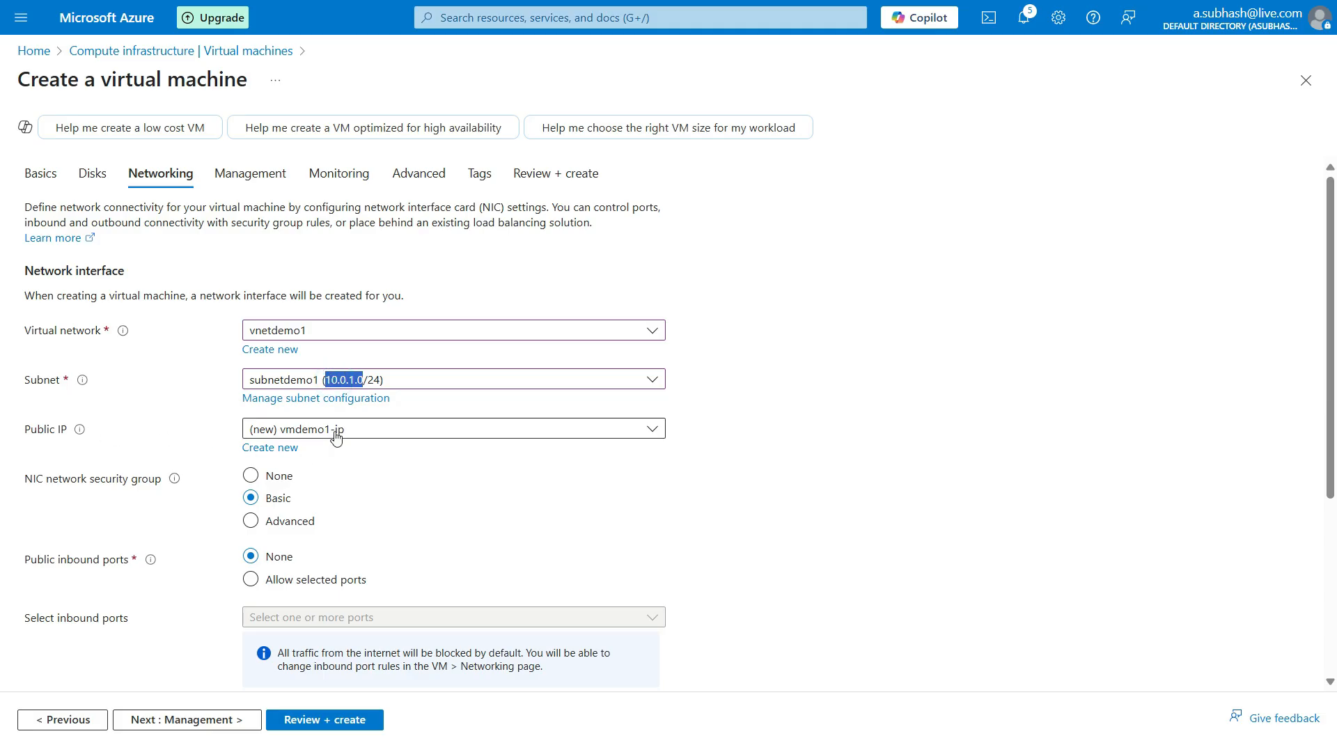
# Try None as the public IP, and switch back to the new vmdemo1-ip
pyautogui.click(335, 430)
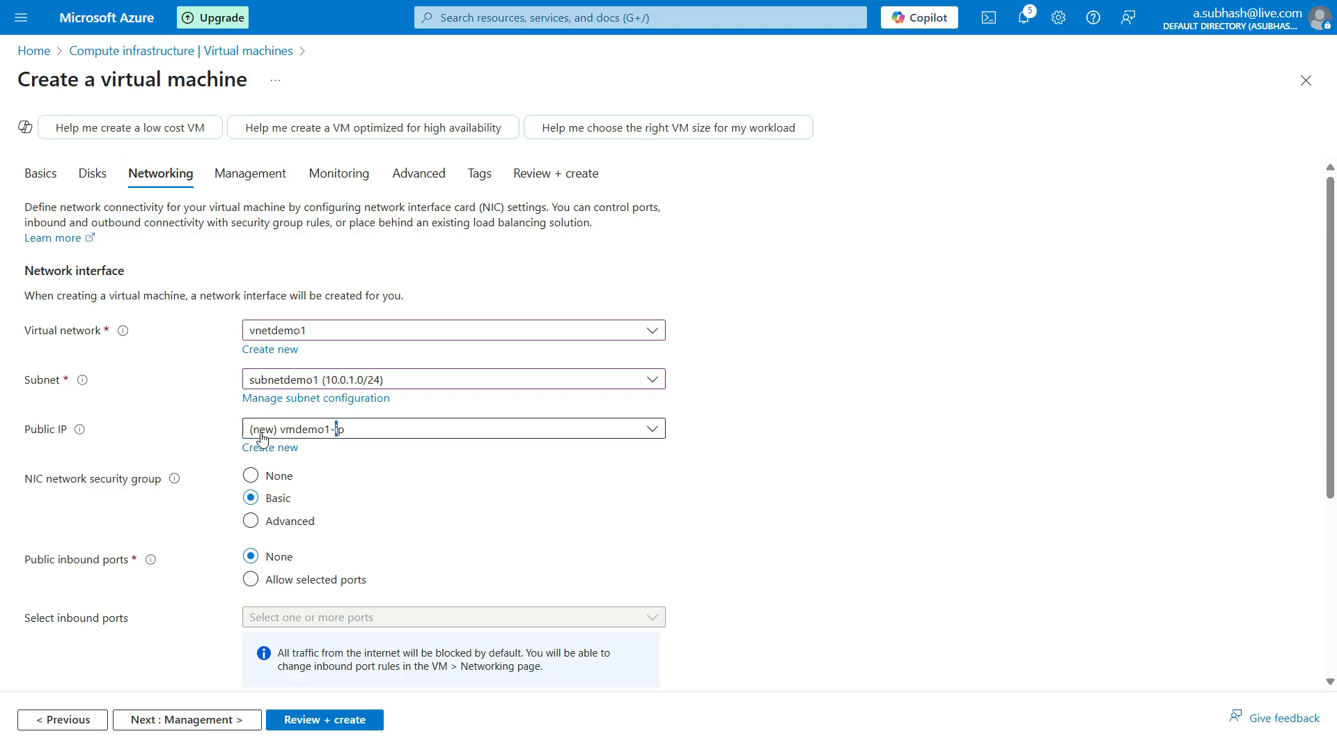
pyautogui.click(353, 429)
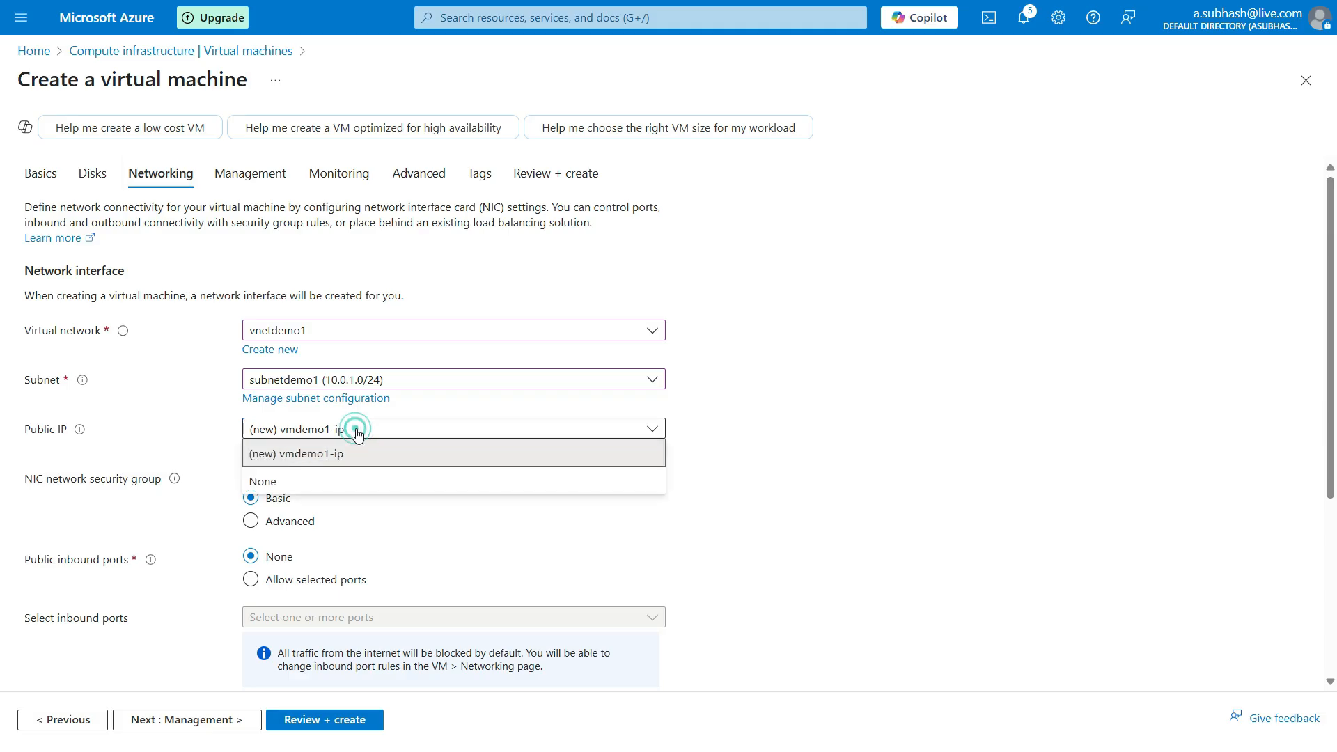
pyautogui.click(326, 477)
pyautogui.click(326, 426)
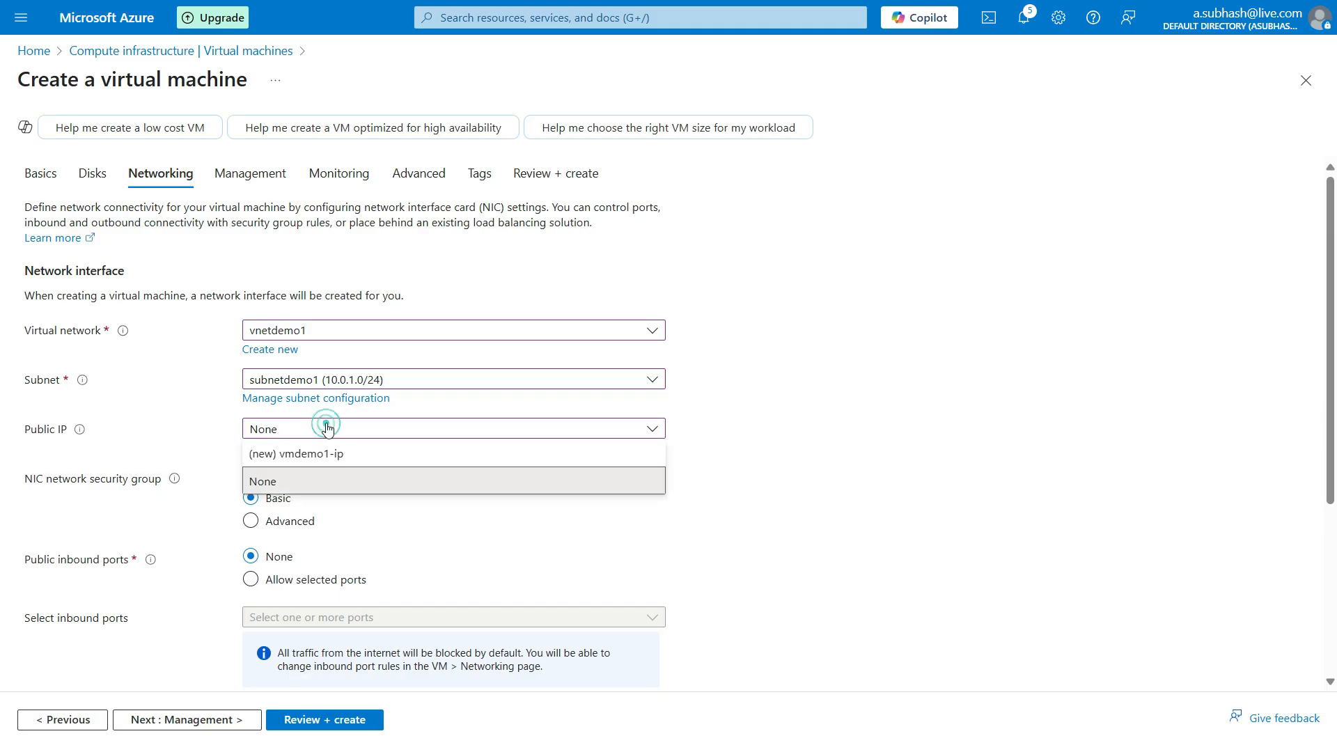
pyautogui.click(384, 460)
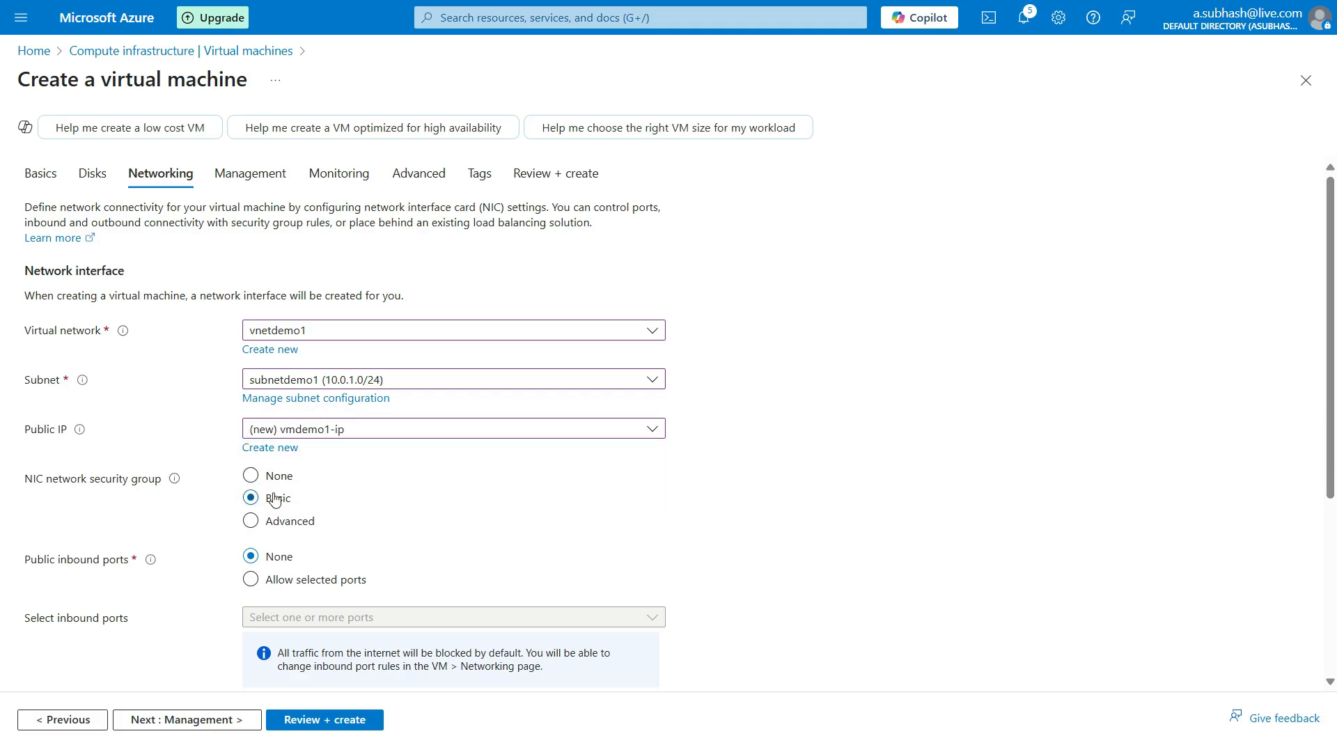
# Set the NIC network security group to Advanced with nsgdemo1, and enable deleting the public IP and NIC with the VM
pyautogui.click(252, 521)
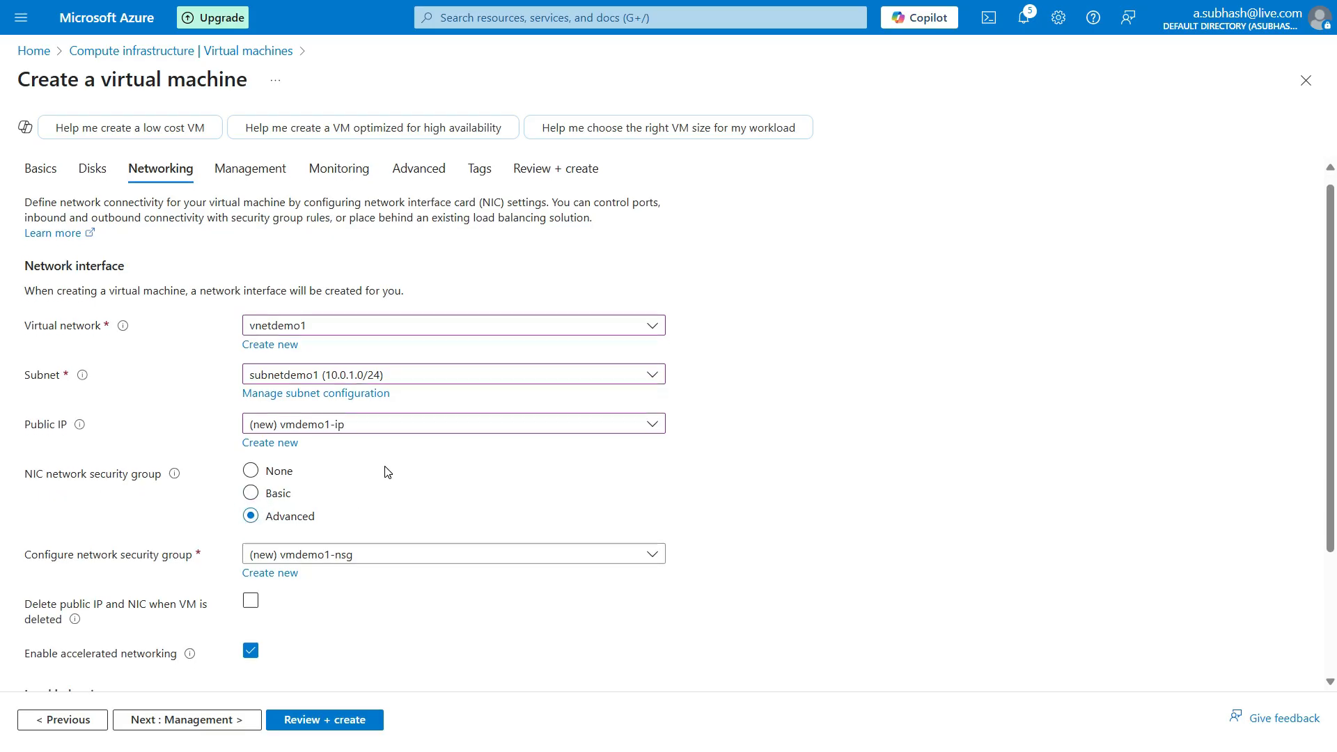
pyautogui.scroll(-3, 362, 453)
pyautogui.click(312, 380)
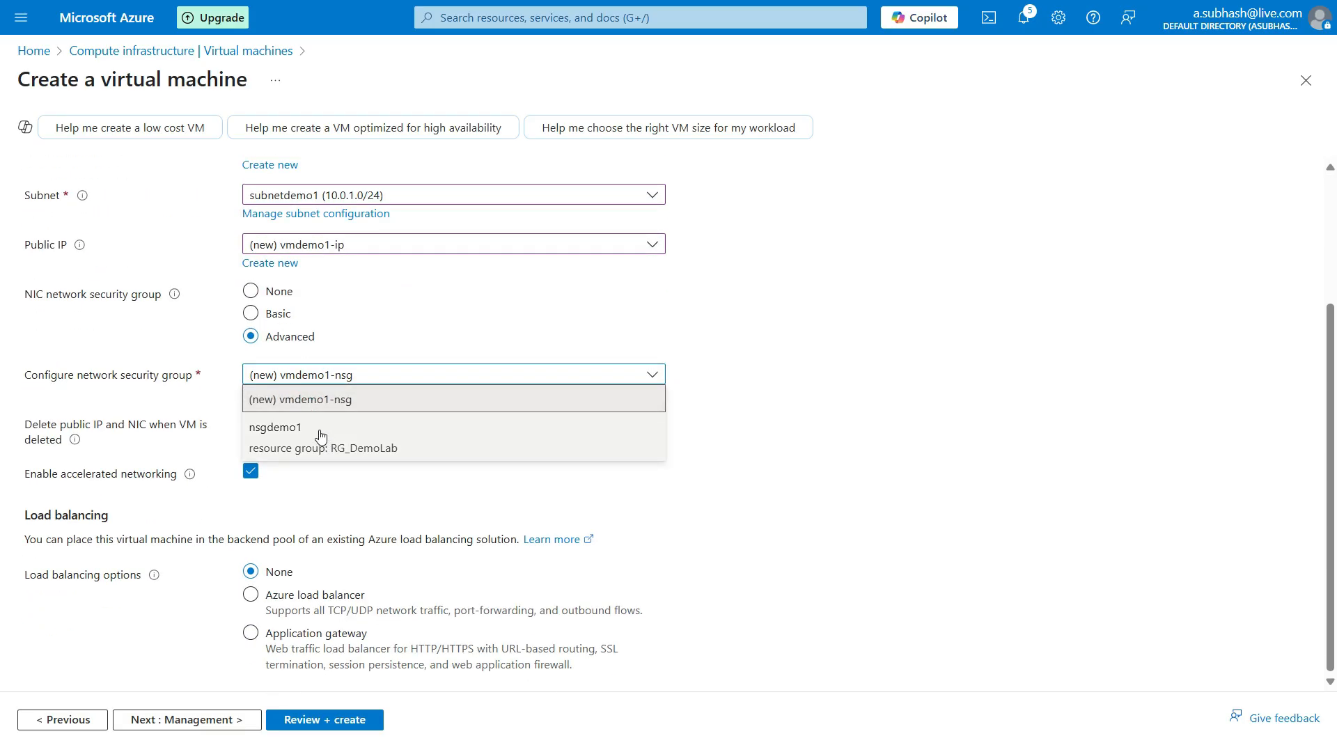
pyautogui.click(275, 442)
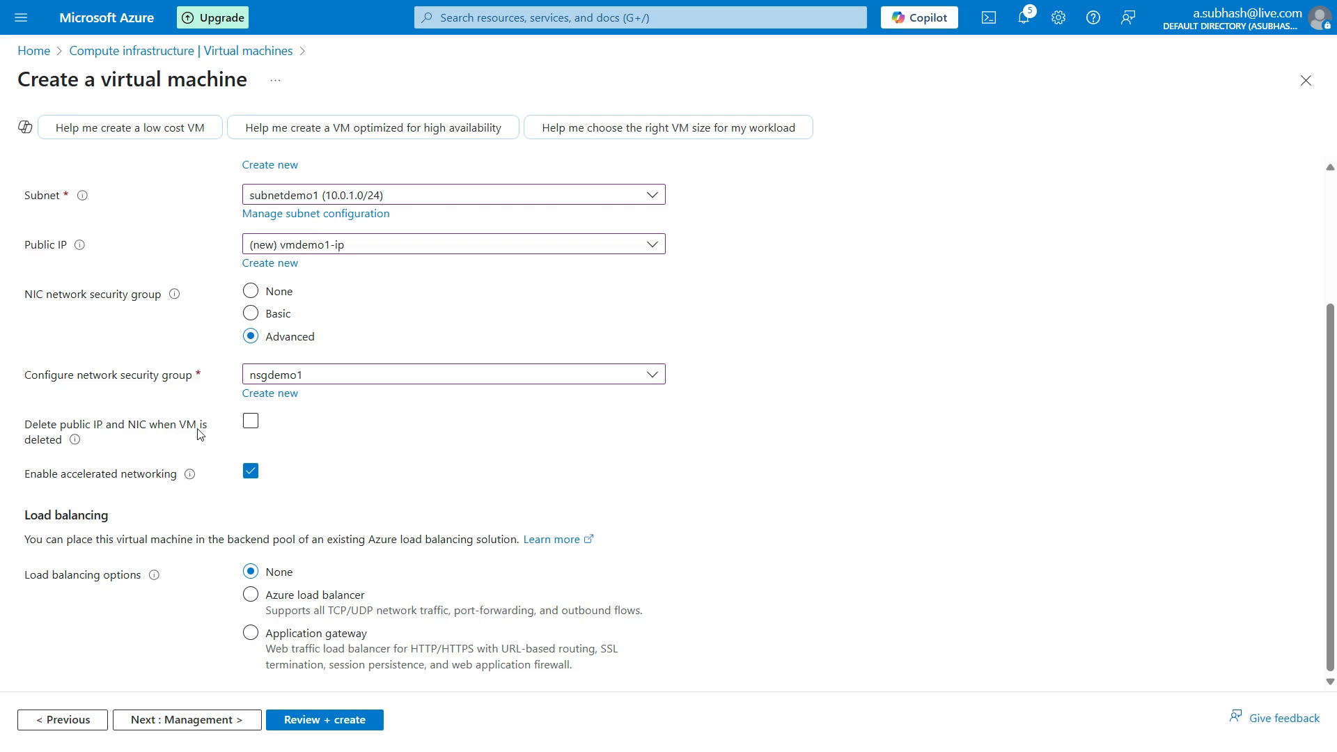
pyautogui.click(251, 425)
pyautogui.click(227, 726)
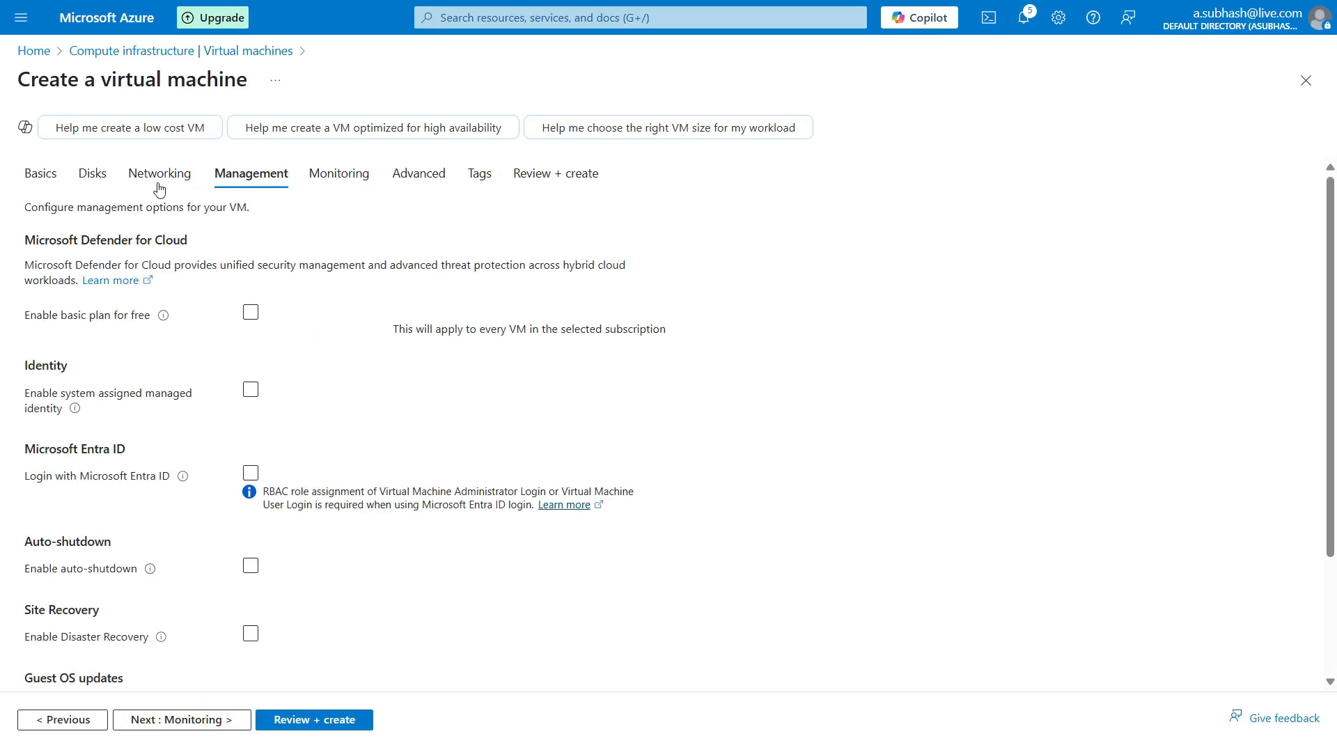
# Leave the management options at their defaults and disable boot diagnostics in the monitoring settings
pyautogui.scroll(-3, 291, 296)
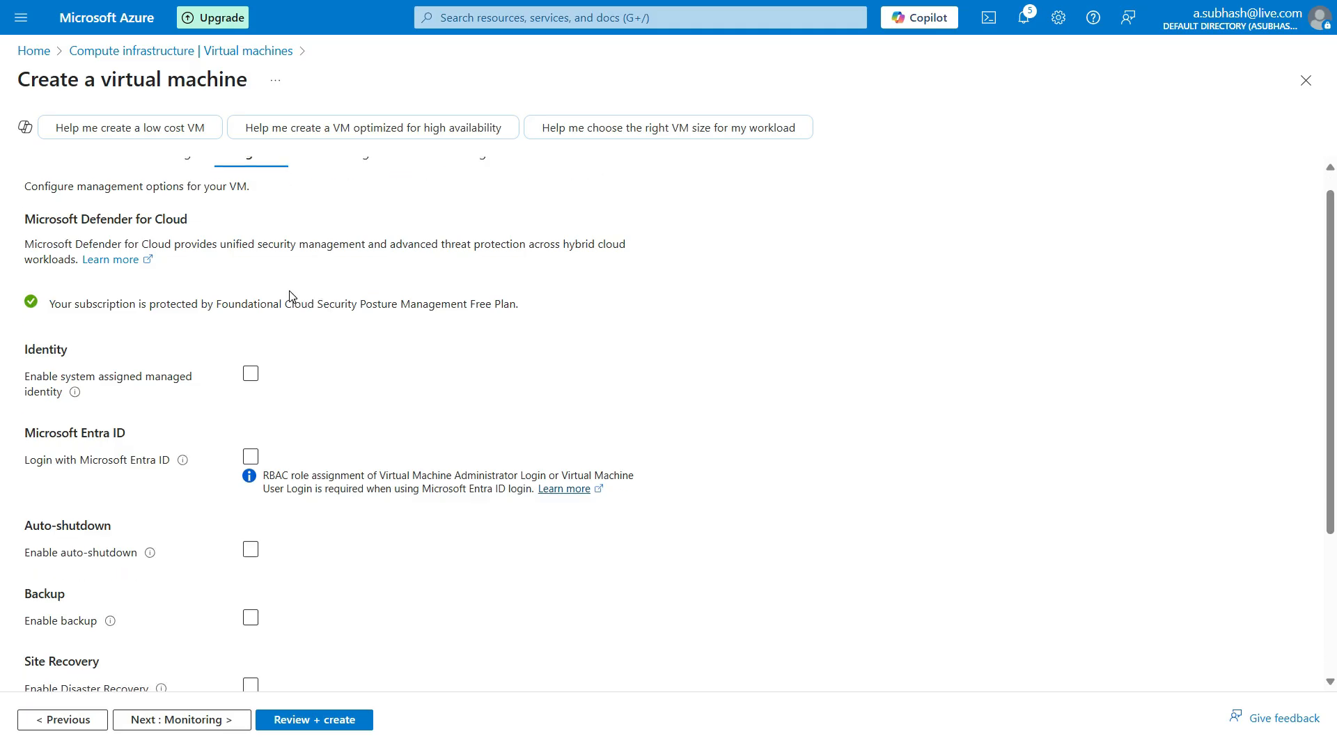
pyautogui.click(180, 724)
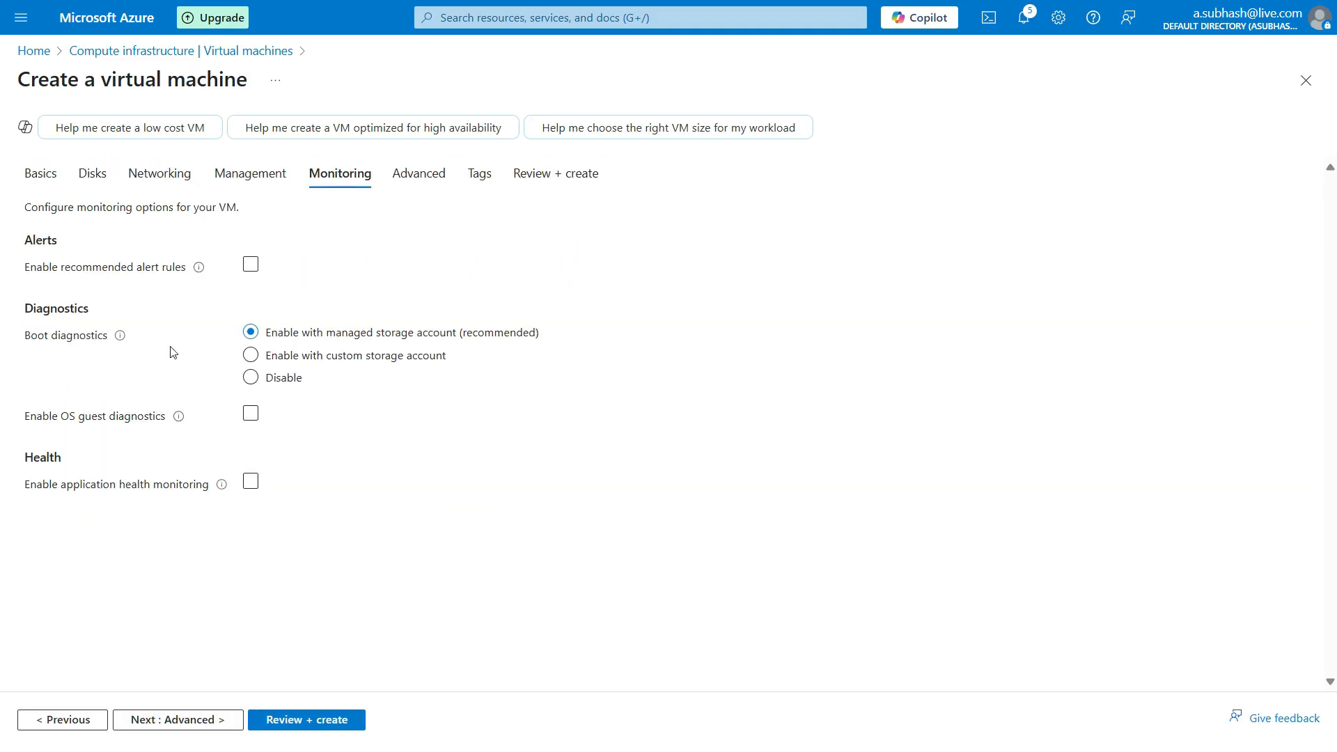
pyautogui.click(252, 378)
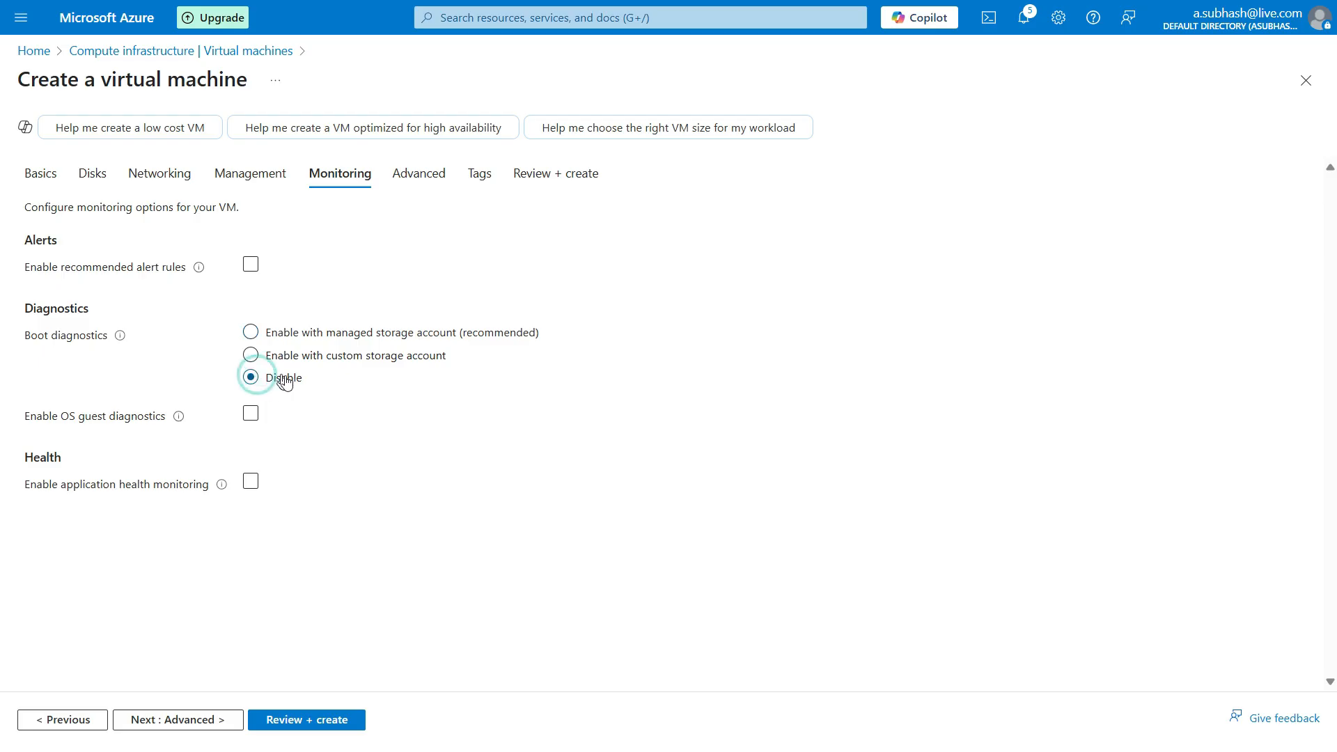
pyautogui.click(201, 728)
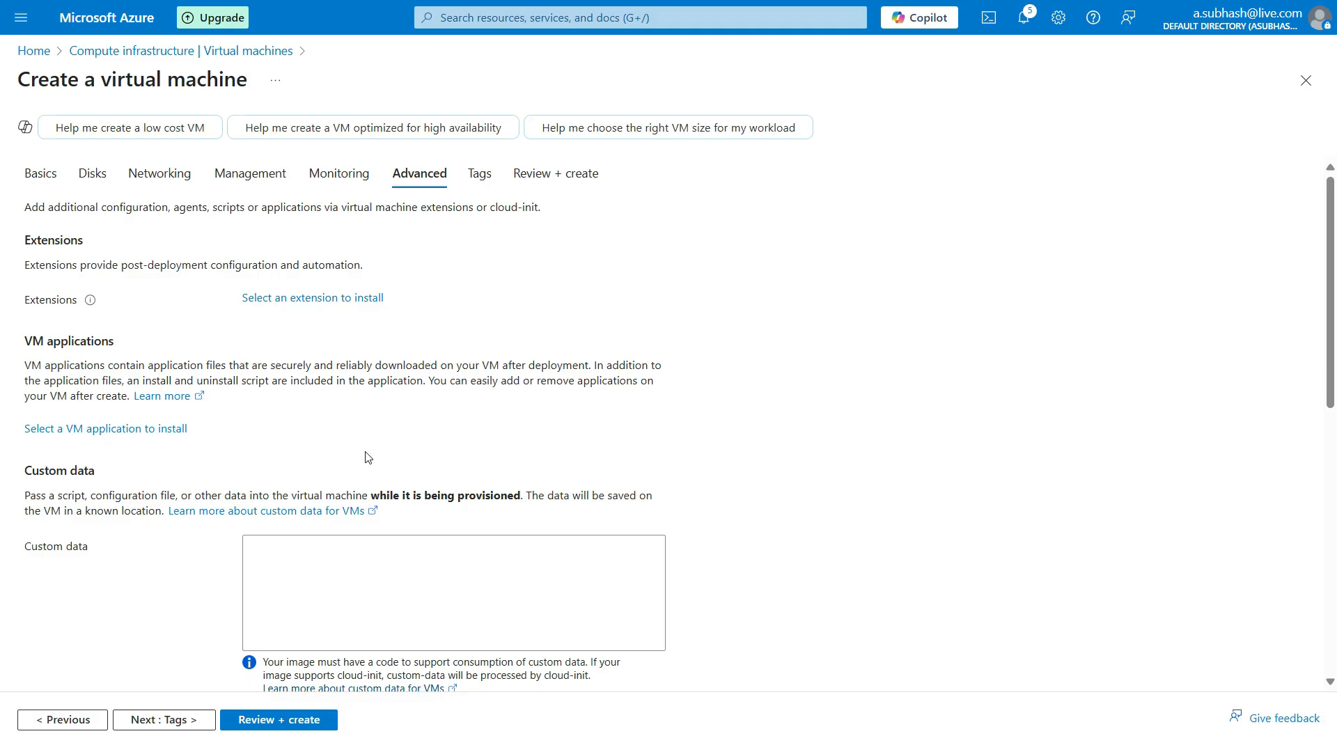
# Leave the advanced settings at their defaults and add an Environment tag with the value Demolabvm
pyautogui.scroll(-9, 368, 458)
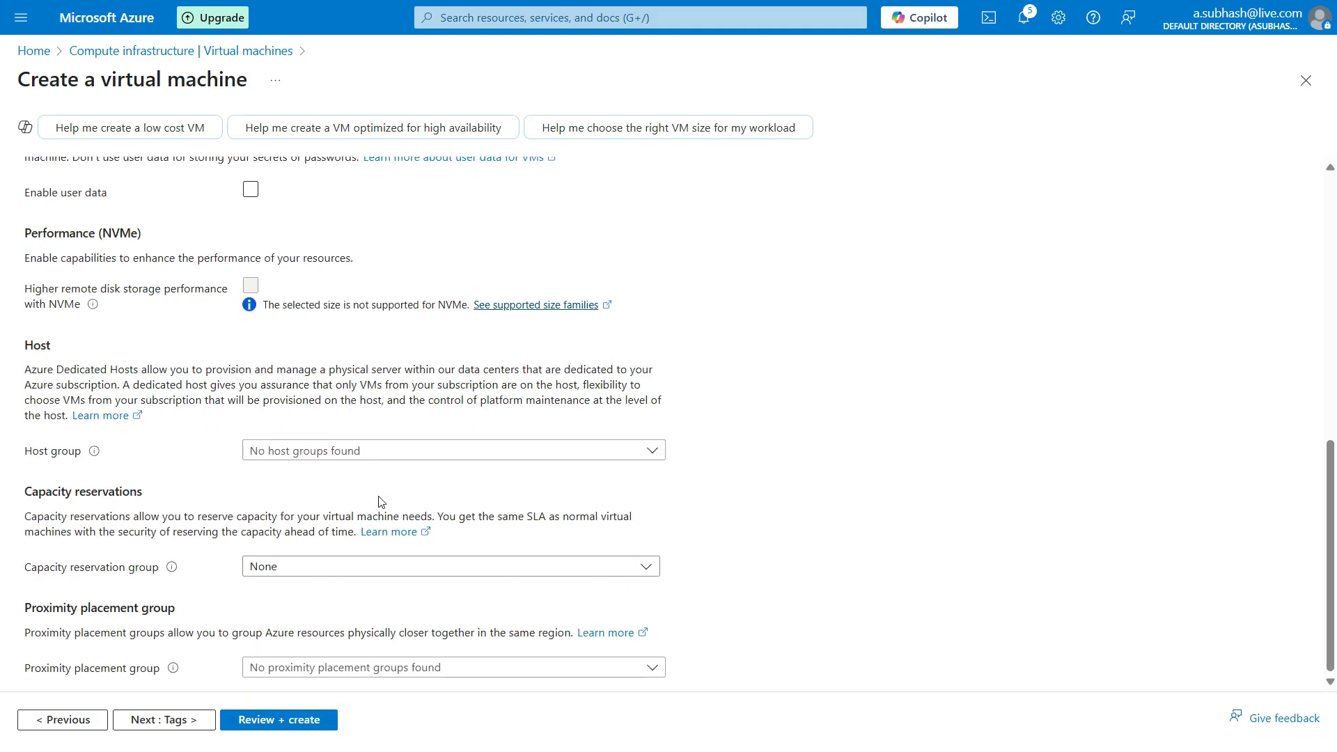
pyautogui.click(171, 727)
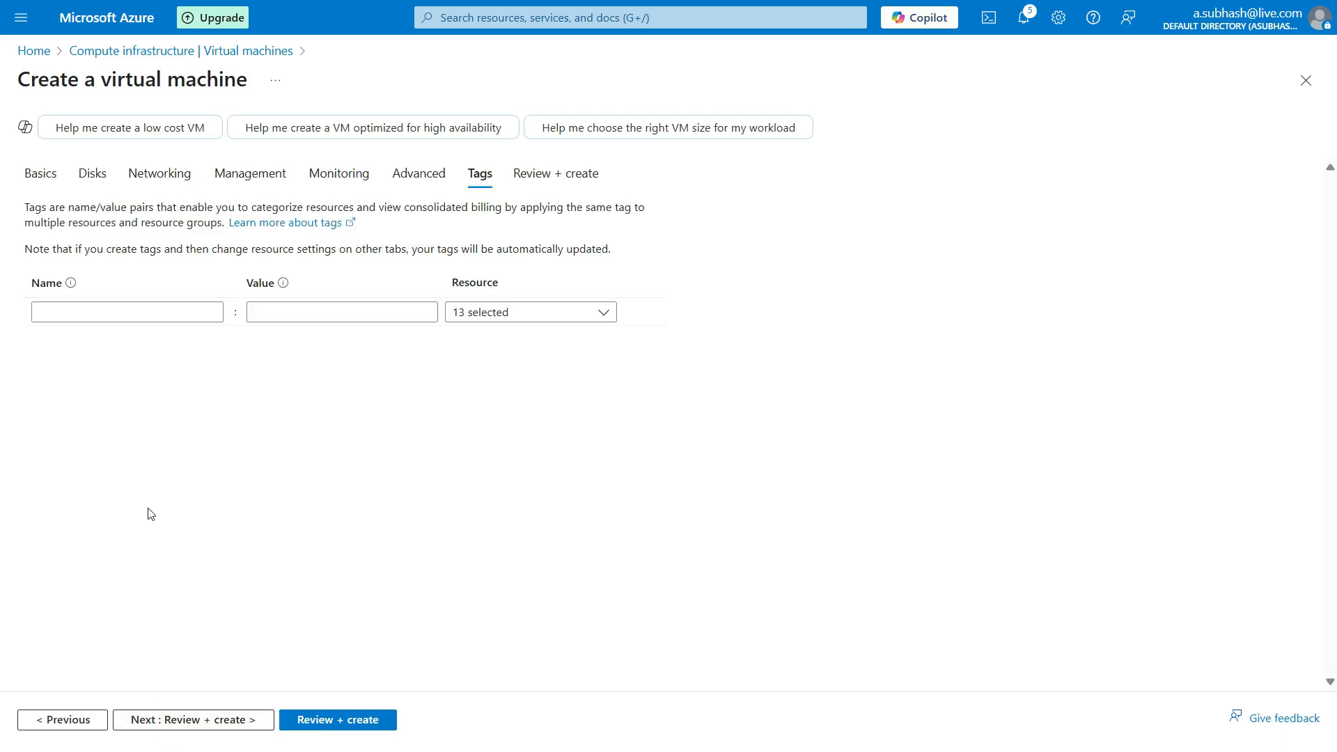
pyautogui.click(197, 315)
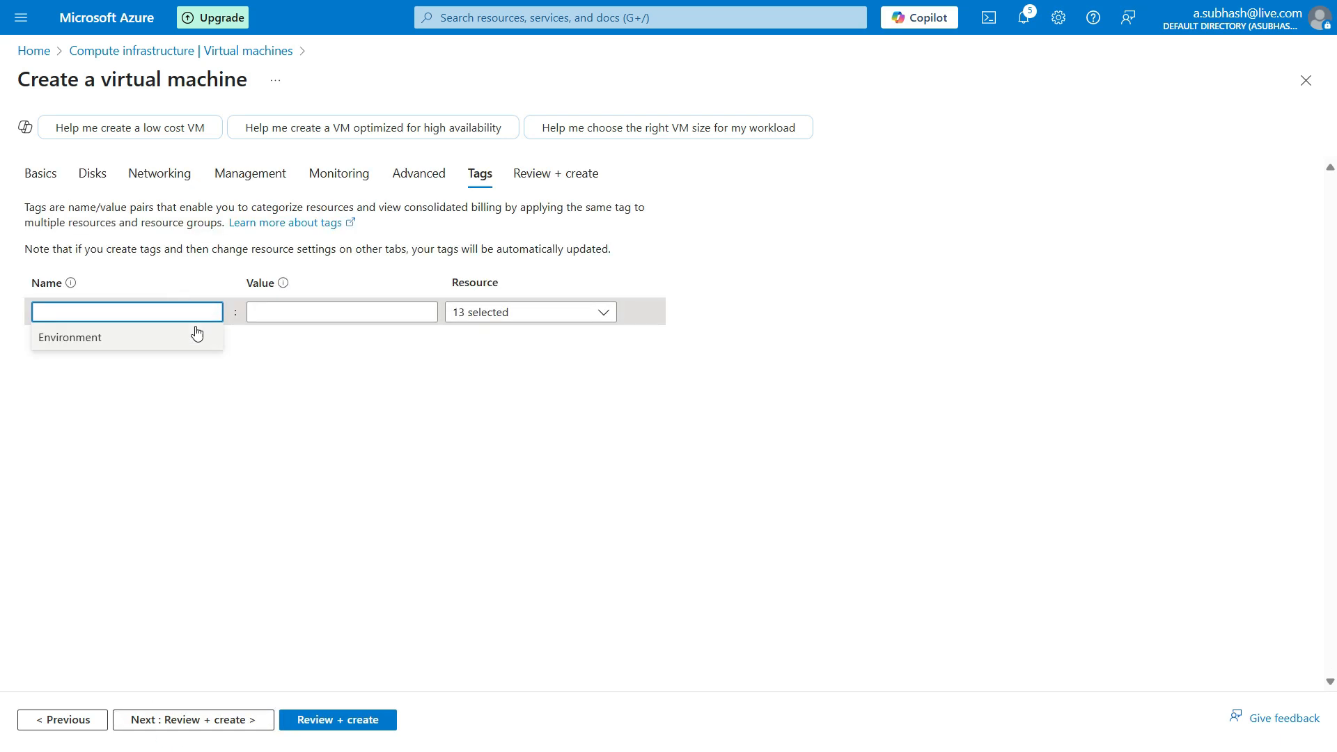
pyautogui.click(165, 337)
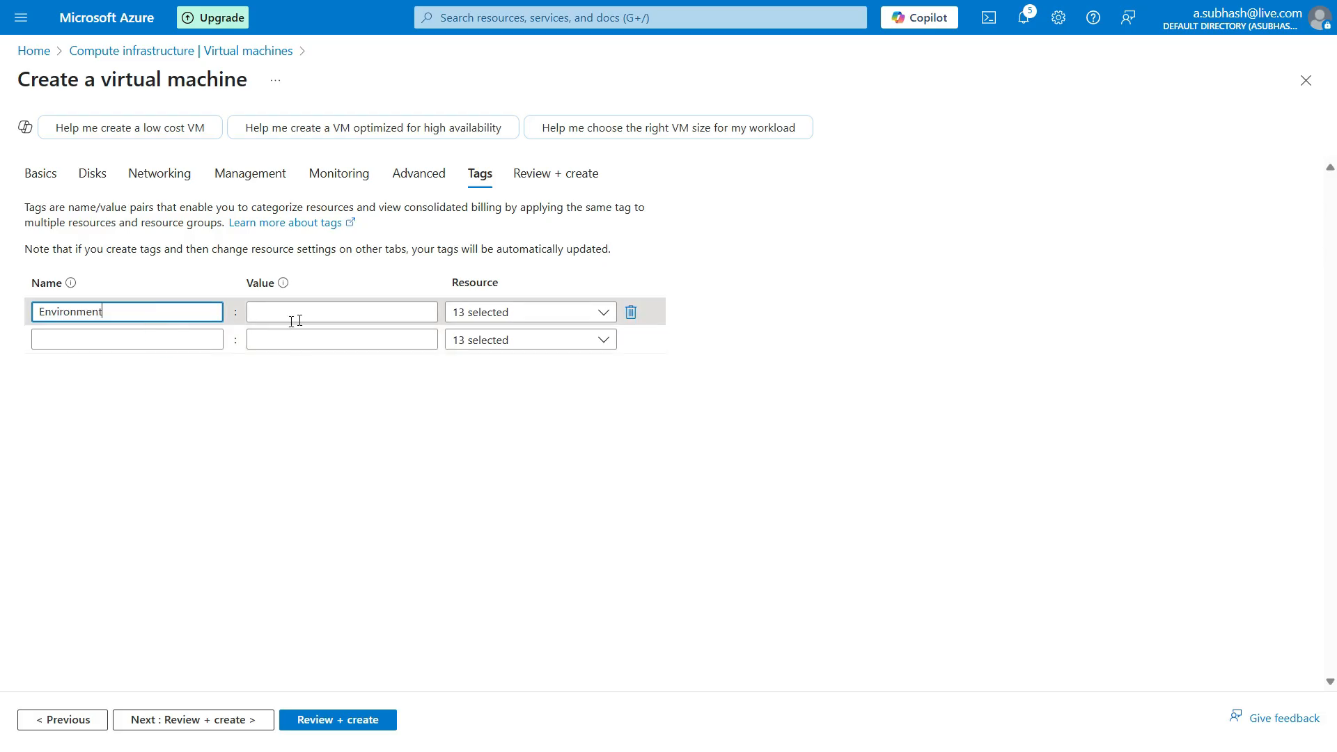
pyautogui.click(366, 316)
pyautogui.write('Demo')
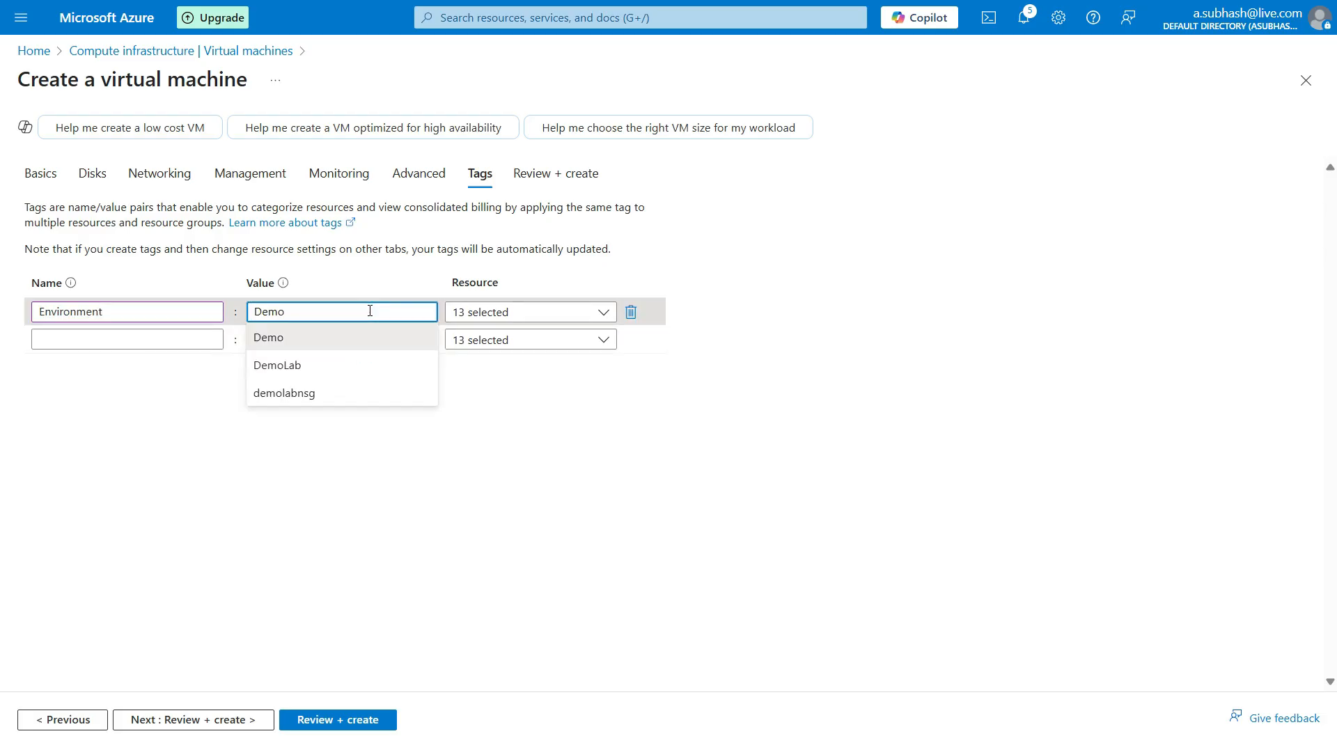
pyautogui.write('labvm')
pyautogui.press('Tab')
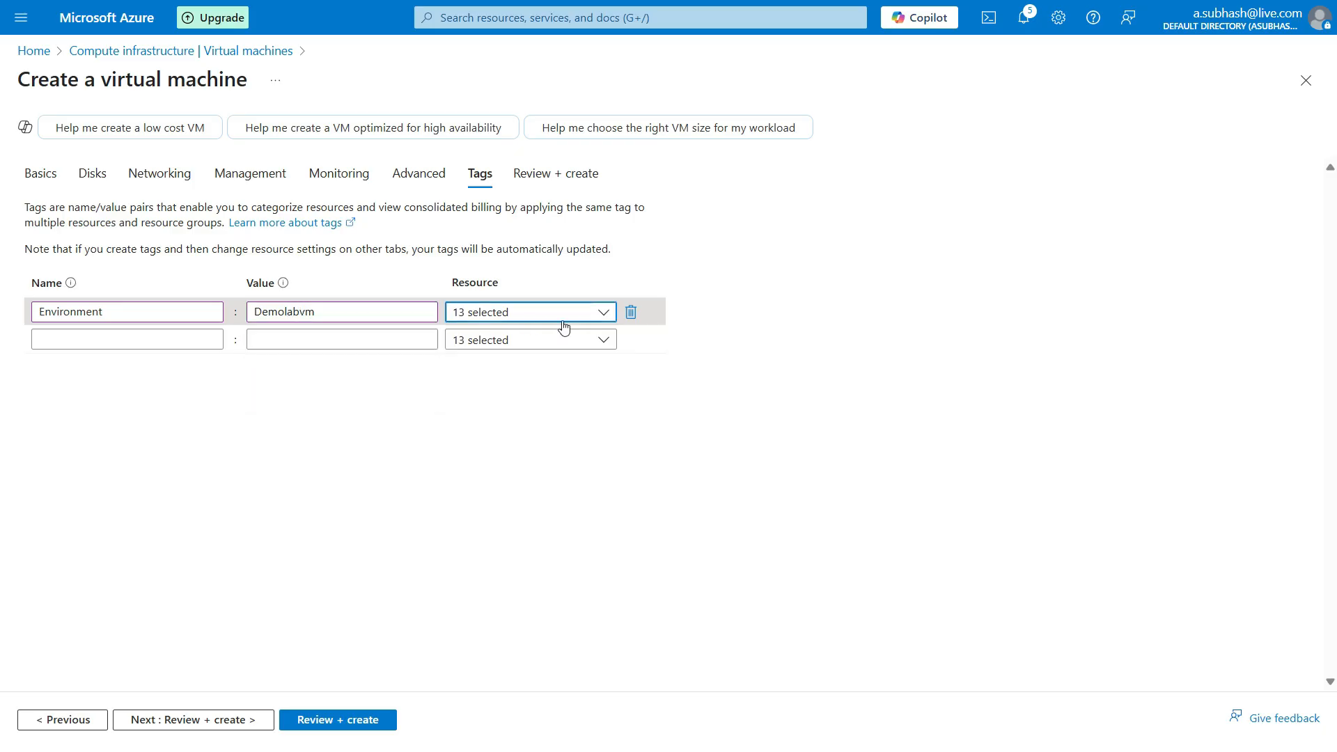
# Check which resource types the Environment tag applies to, and proceed to the final review of the virtual machine
pyautogui.click(567, 312)
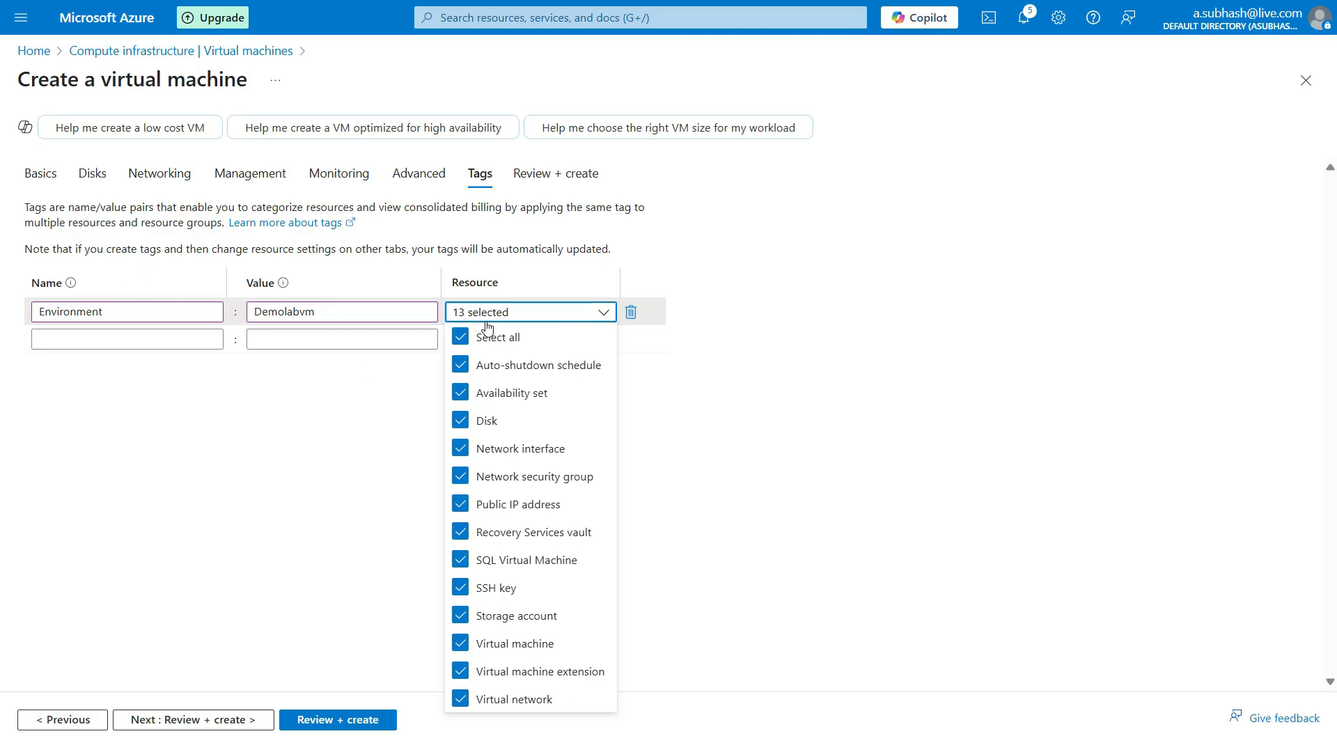
pyautogui.click(878, 445)
pyautogui.click(365, 722)
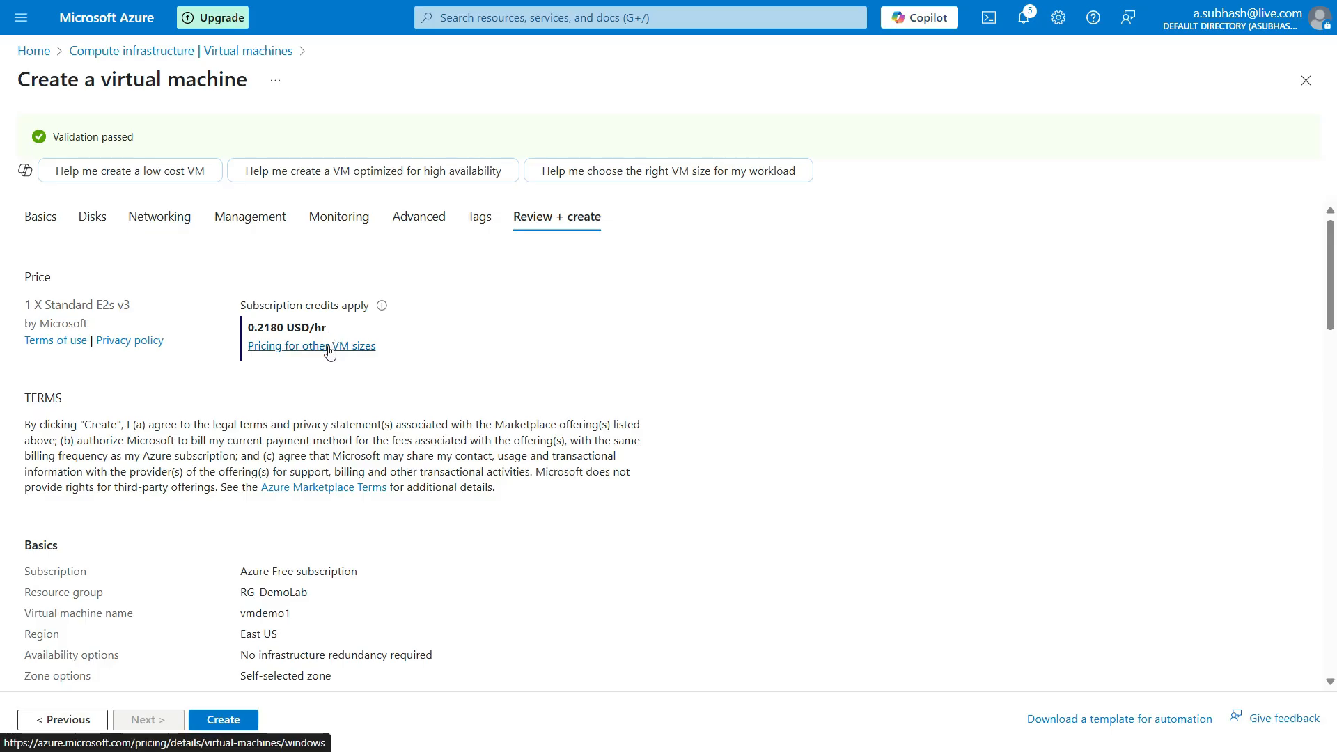
# Review the basic settings summary, create the virtual machine, and inspect the resources in its deployment details
pyautogui.scroll(-4, 327, 348)
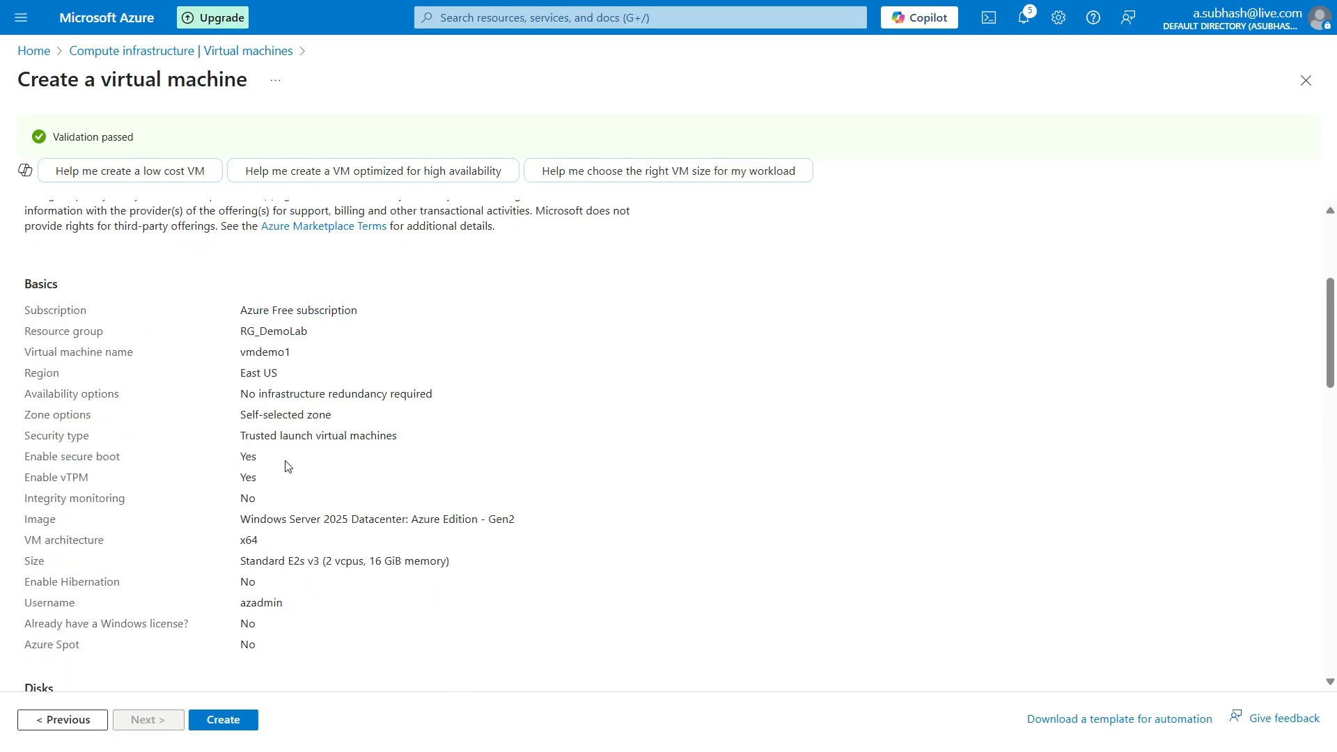
pyautogui.click(224, 719)
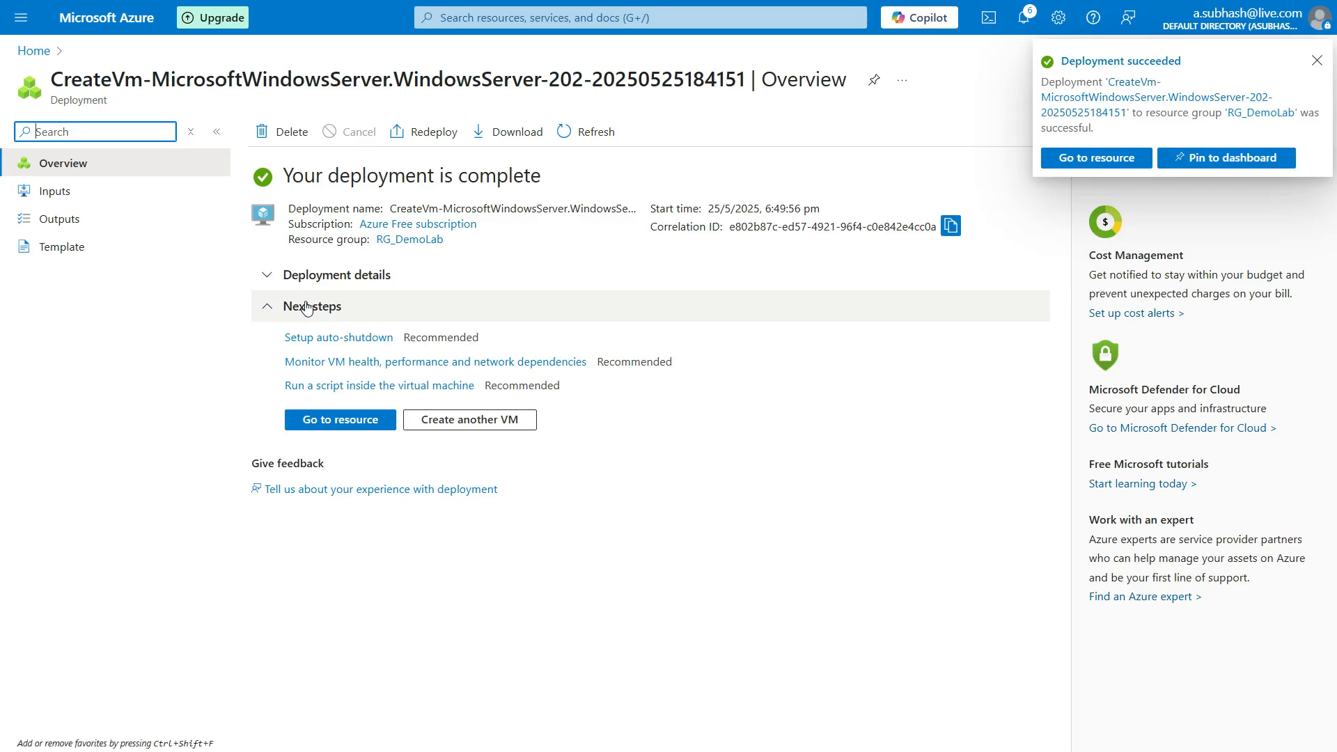
pyautogui.click(268, 279)
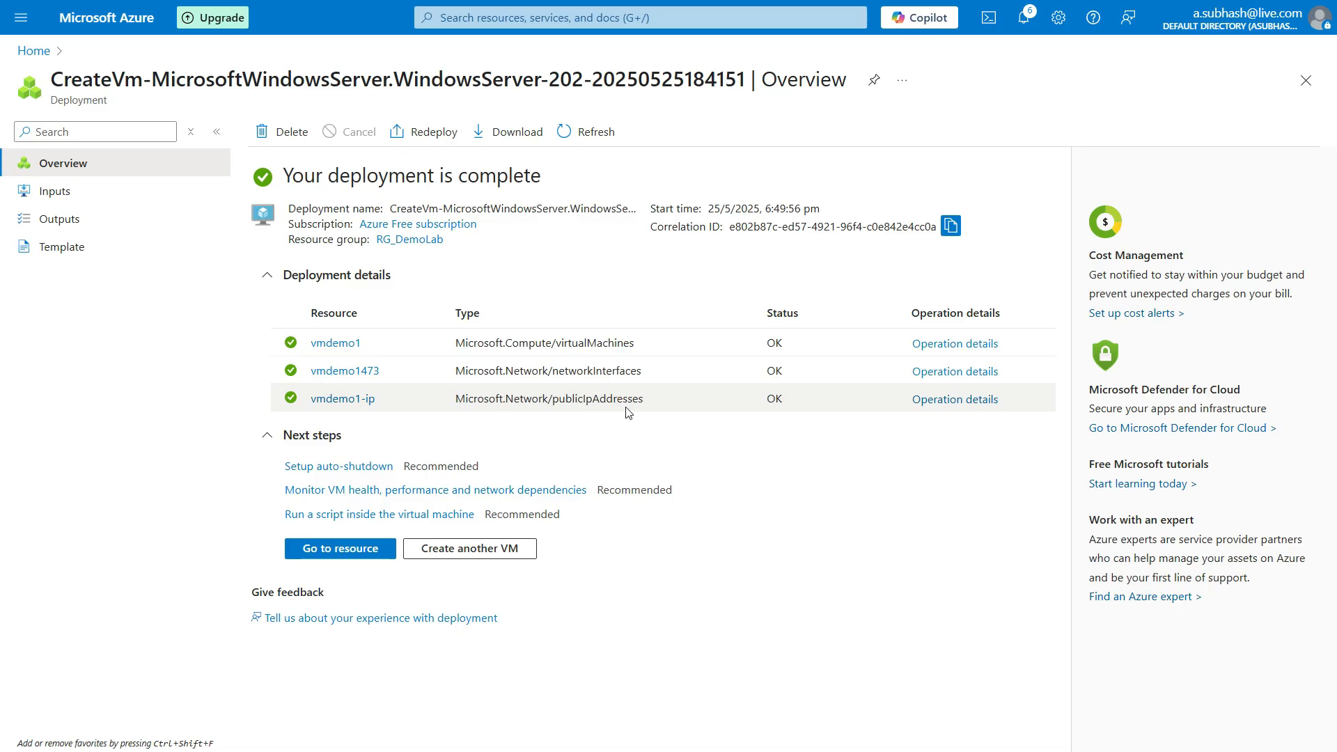
pyautogui.click(270, 277)
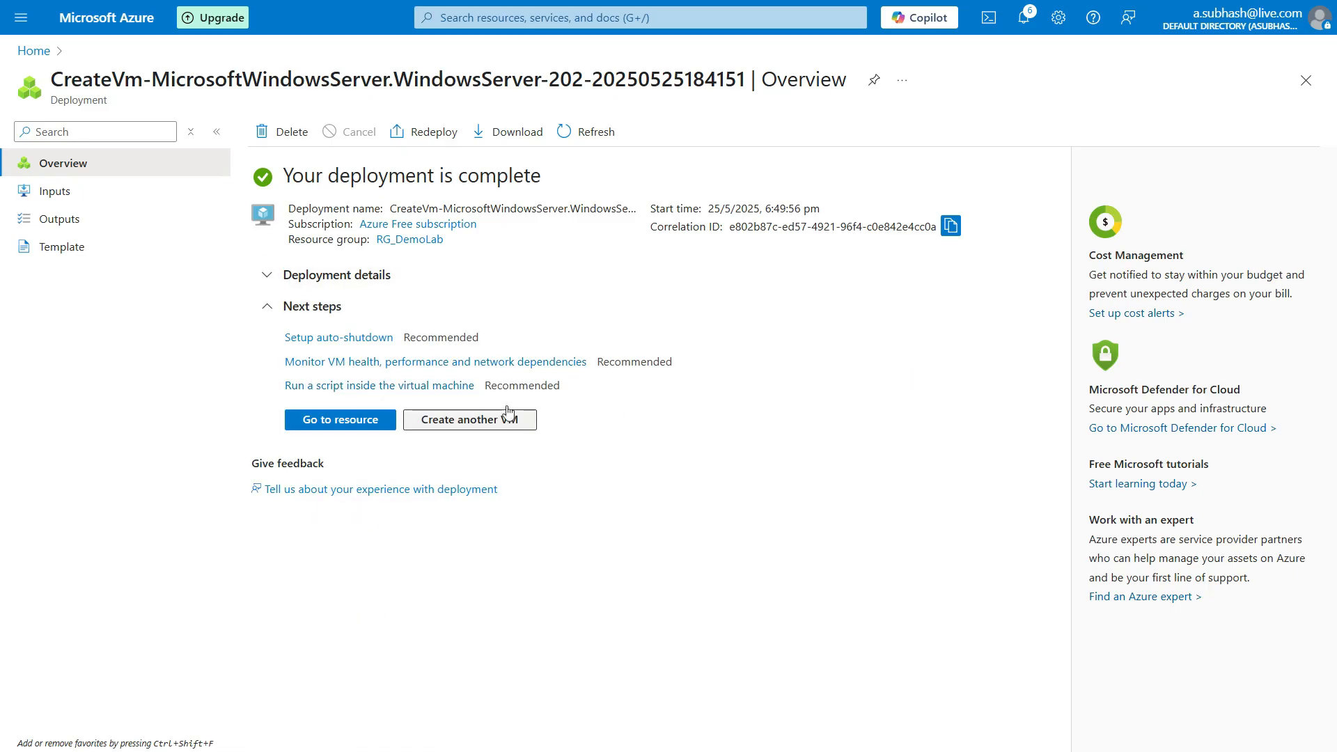
pyautogui.click(263, 276)
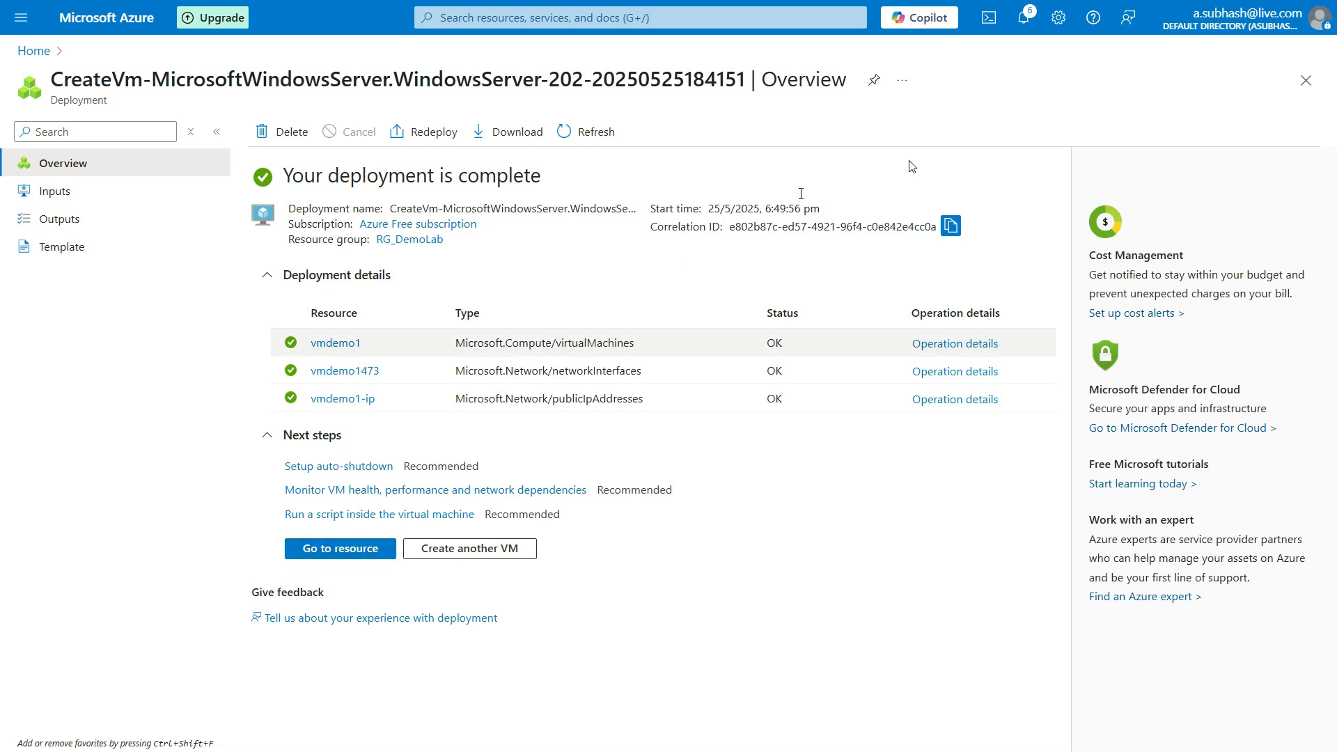
# Go to the newly deployed vmdemo1 resource from its deployment notification and close the notifications
pyautogui.click(1022, 19)
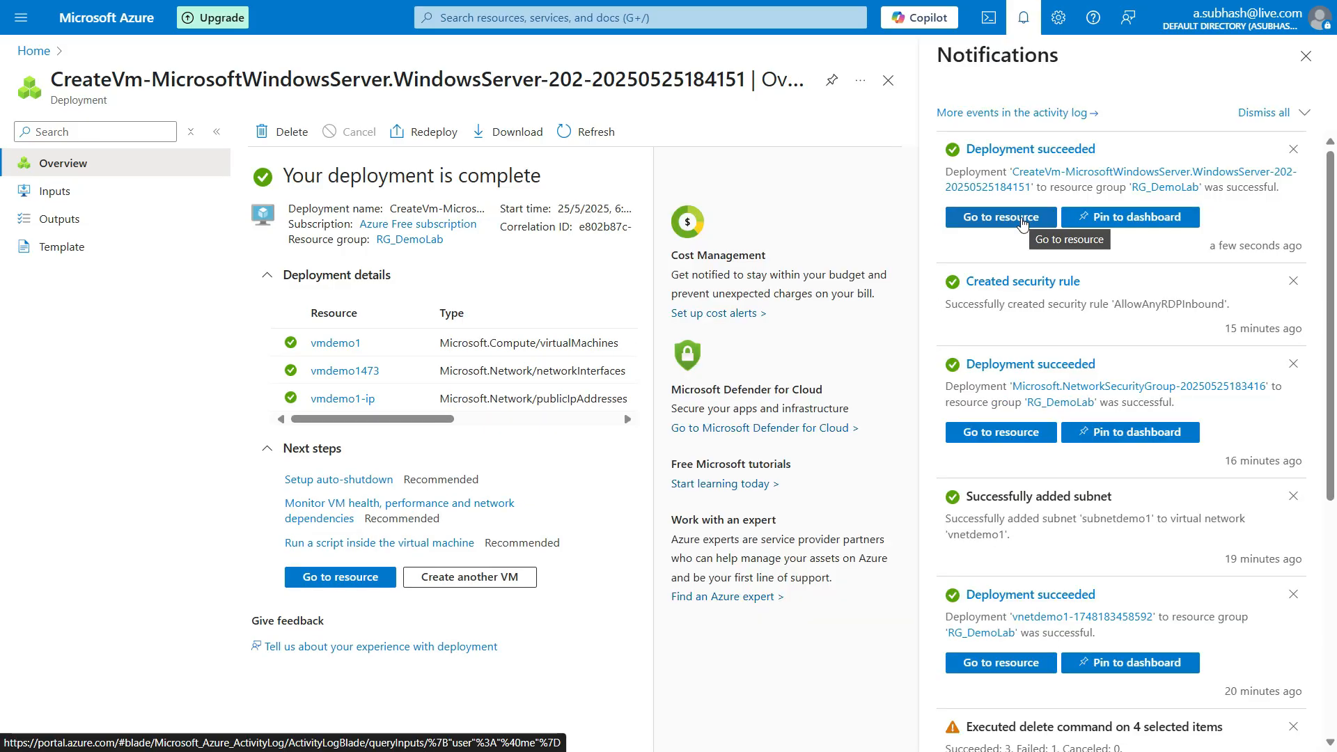
pyautogui.click(1021, 220)
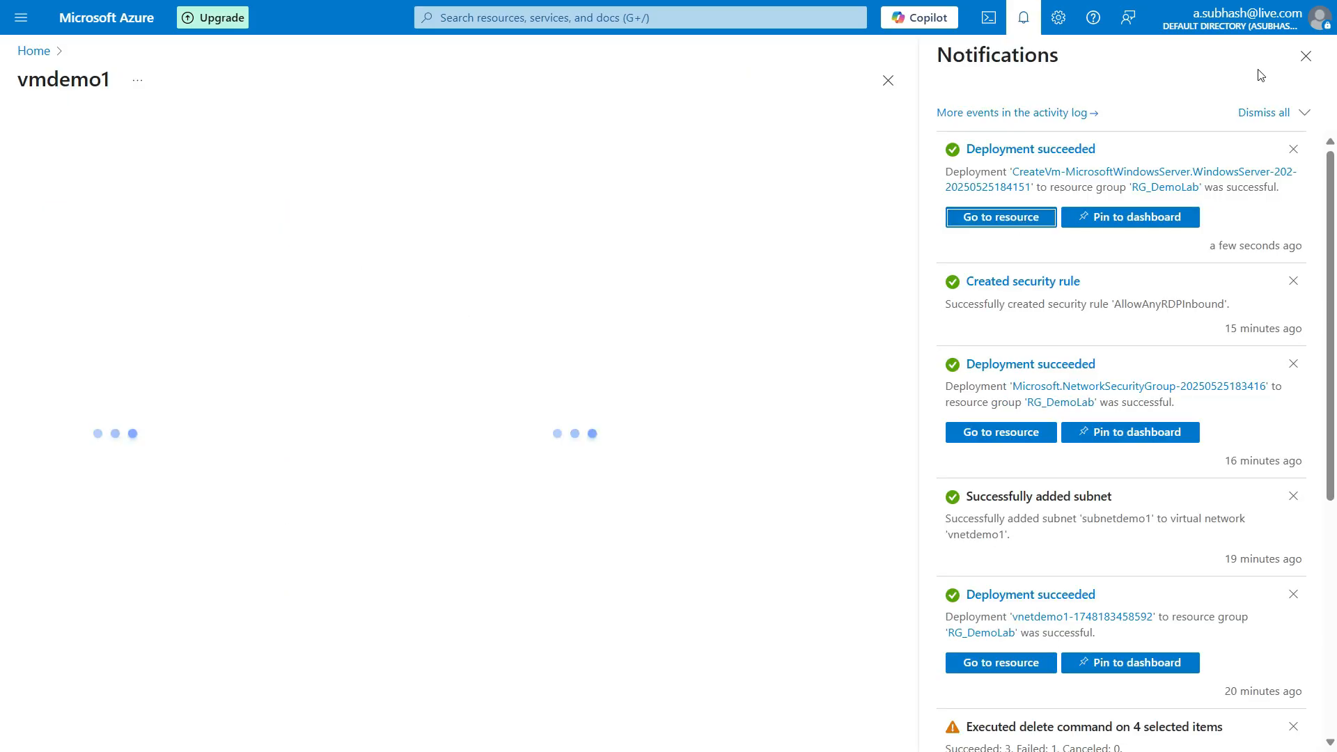
pyautogui.click(1305, 54)
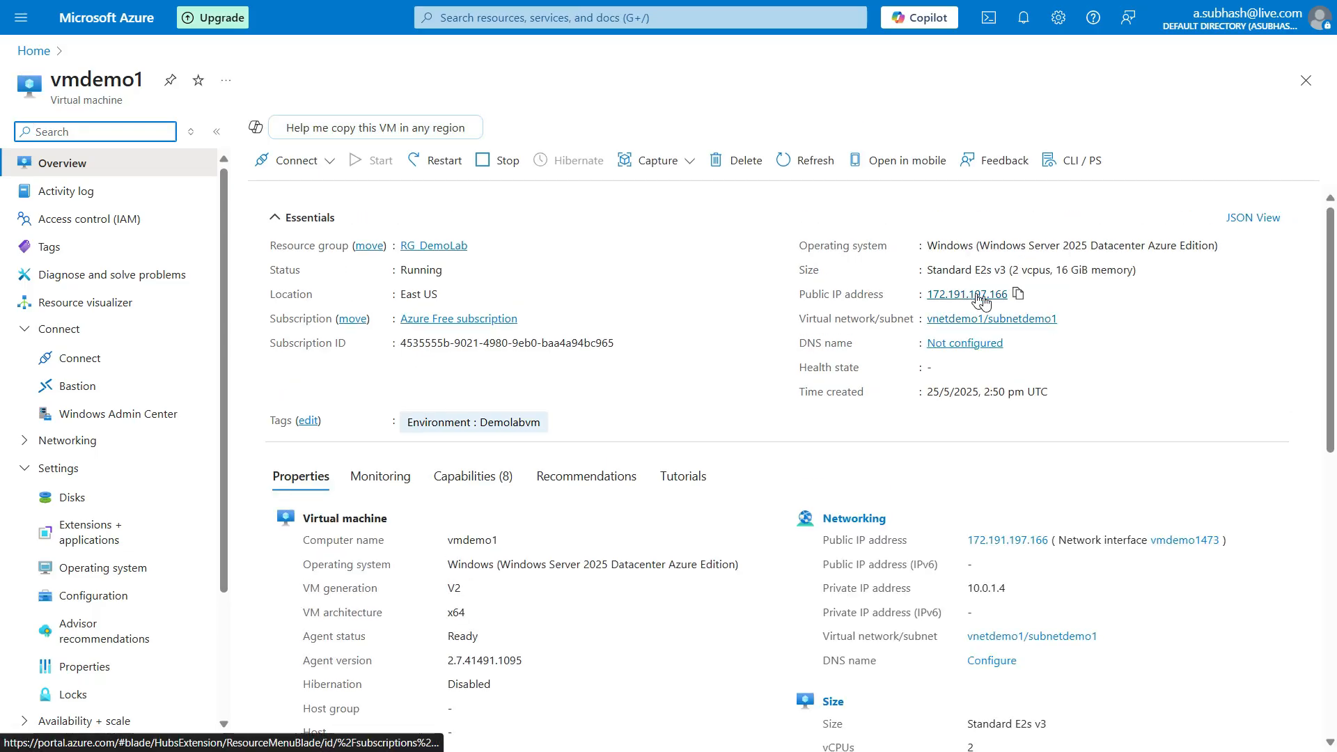
# Copy vmdemo1's public IP address, launch Remote Desktop Connection with mstsc, and start a connection to that address
pyautogui.click(1017, 295)
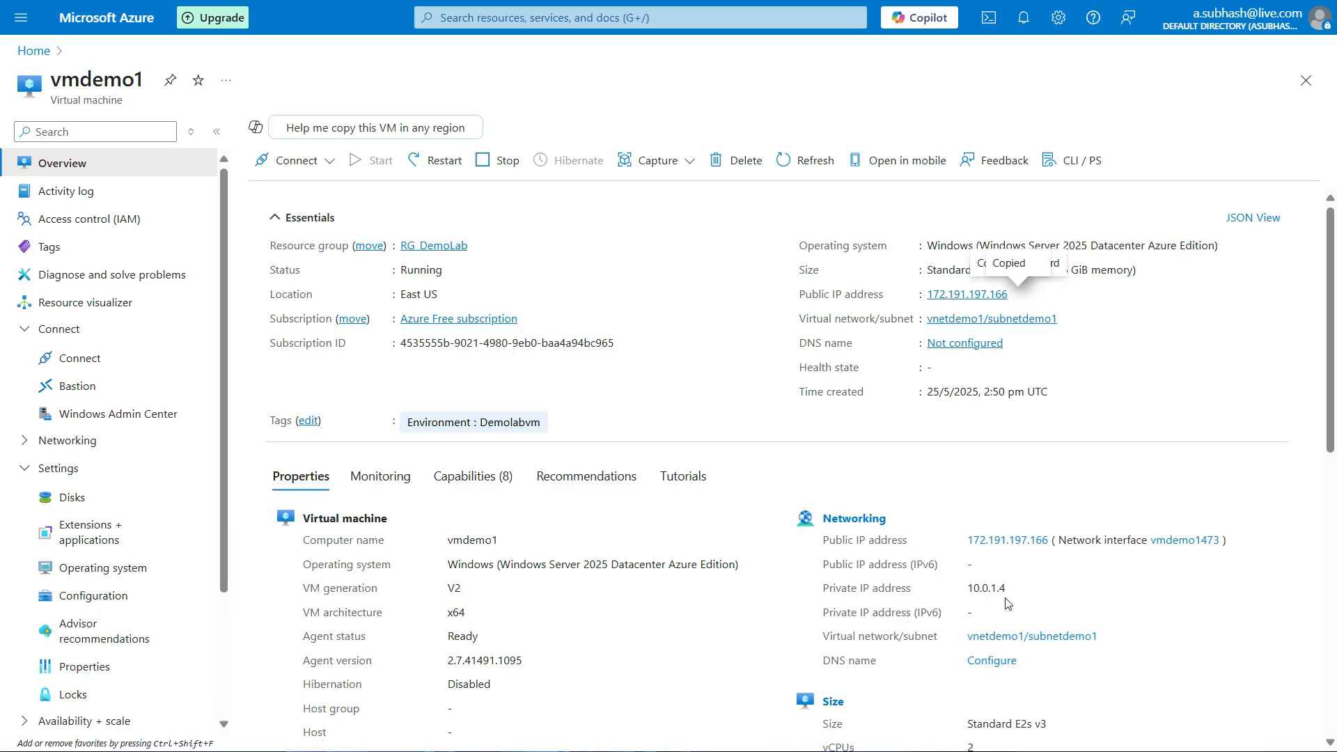
pyautogui.press('super+r')
pyautogui.write('mstsc')
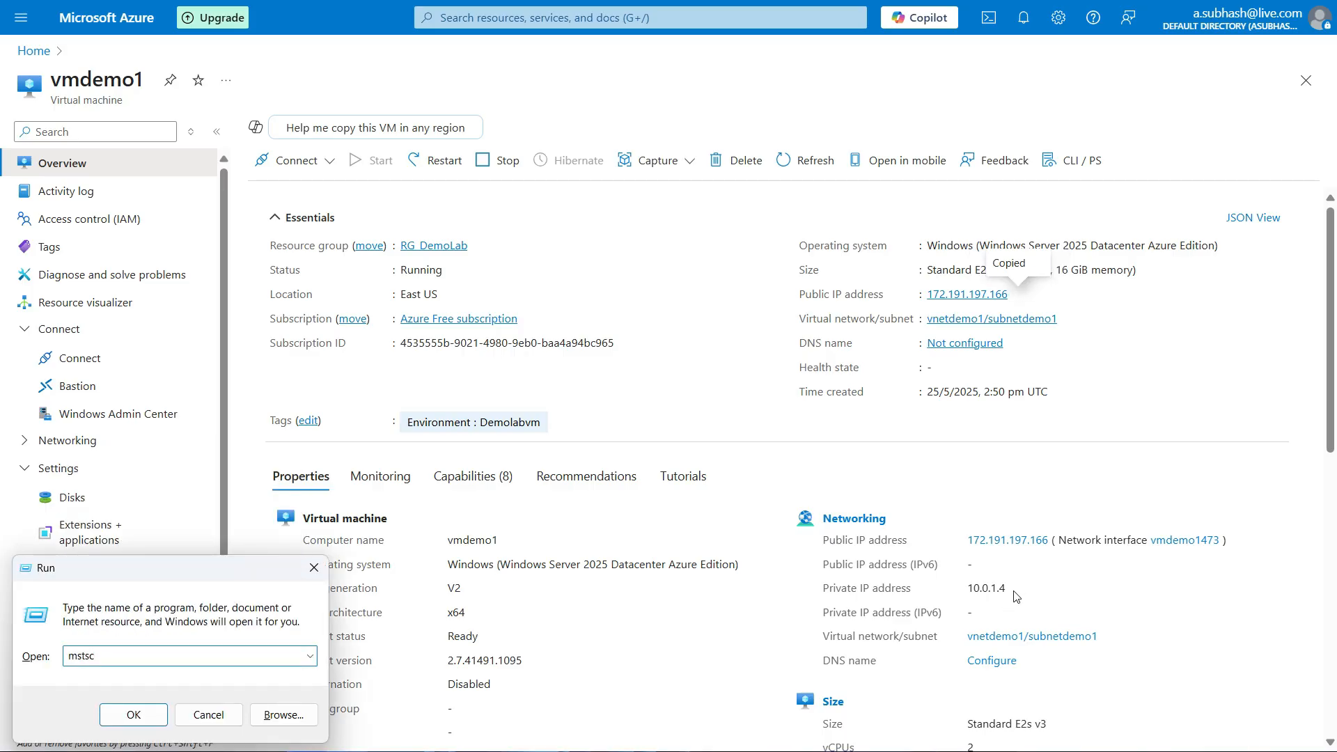
pyautogui.press('Return')
pyautogui.hotkey('ctrl', 'v')
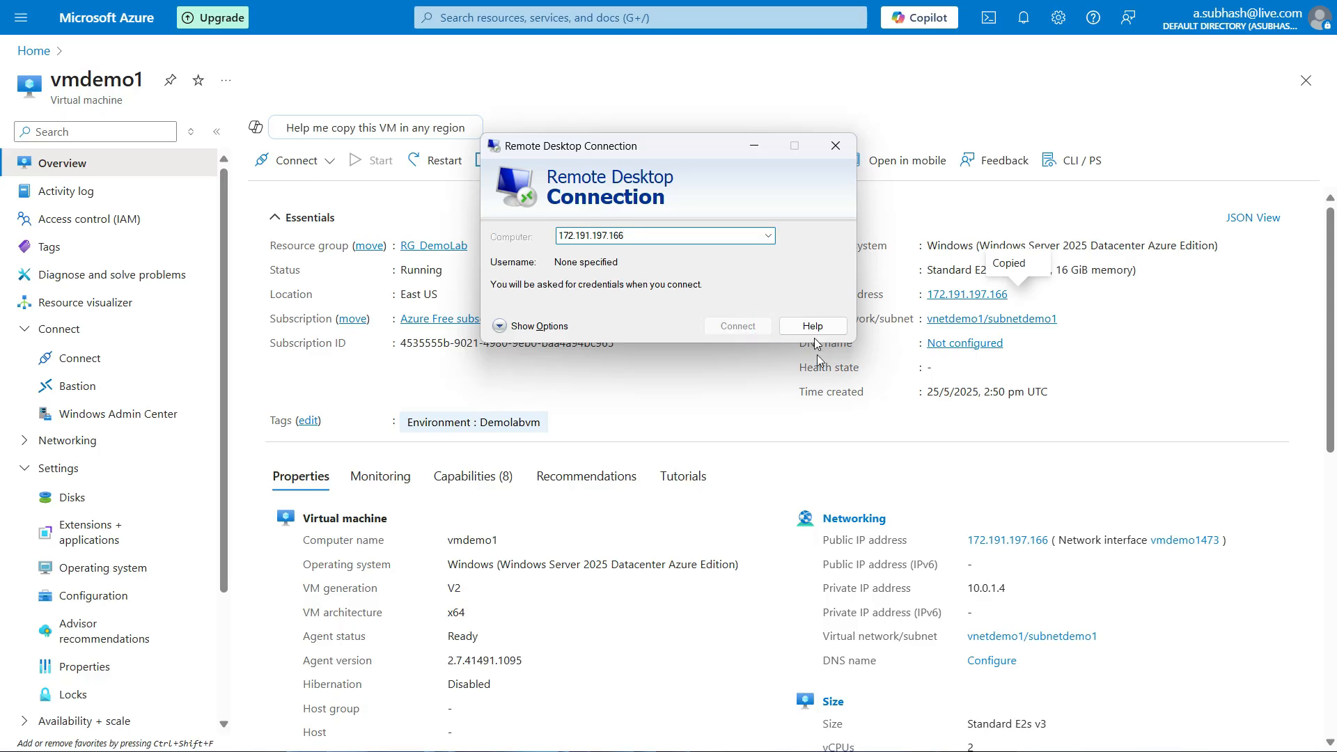
pyautogui.press('Return')
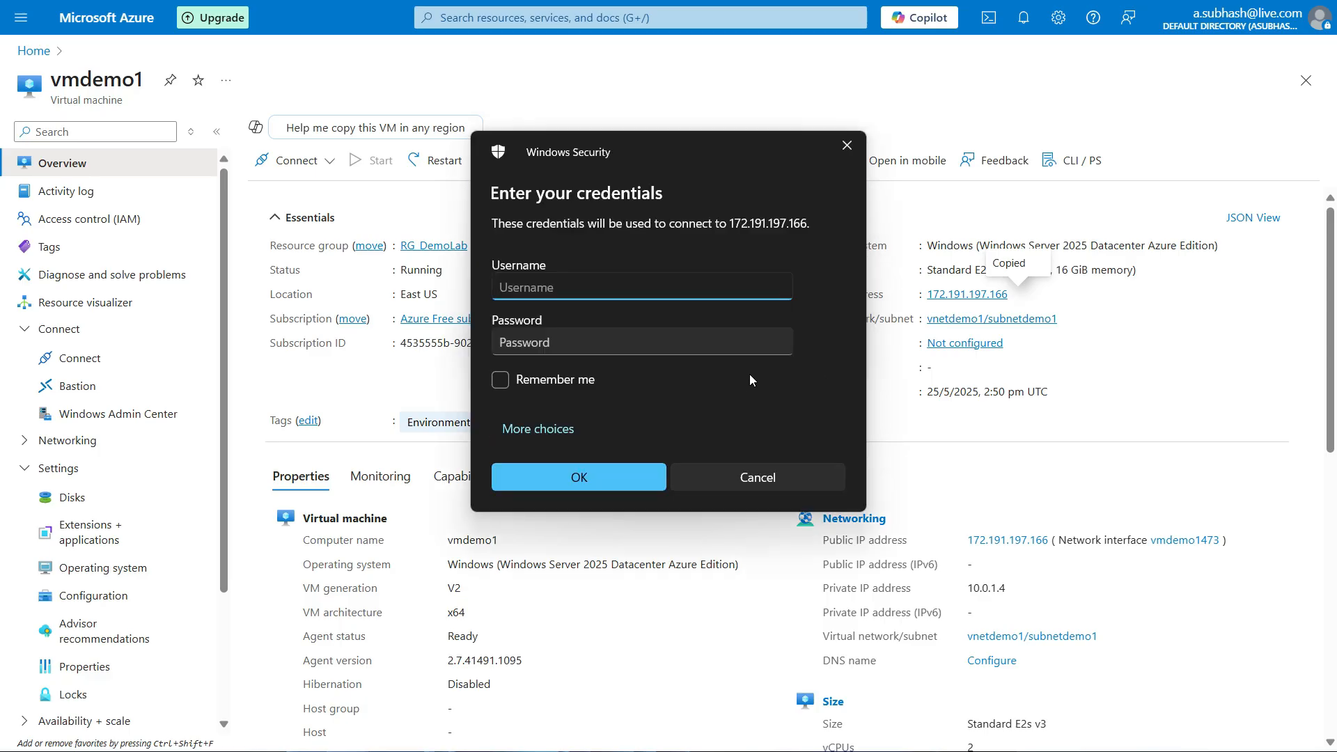
# Sign in to the remote machine as azadmin with the account password and connect despite the certificate warning
pyautogui.write('azadmin')
pyautogui.press('Tab')
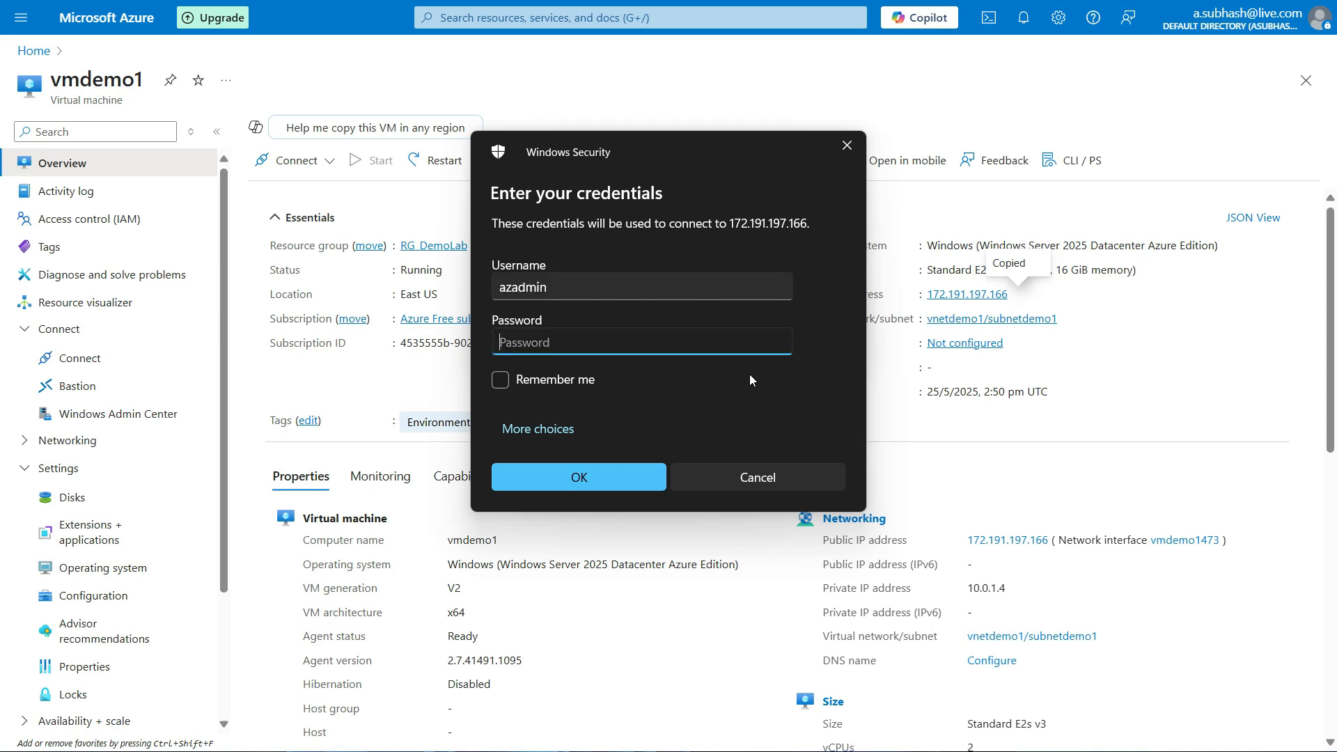
pyautogui.write('•')
pyautogui.write('•••••••••')
pyautogui.press('Return')
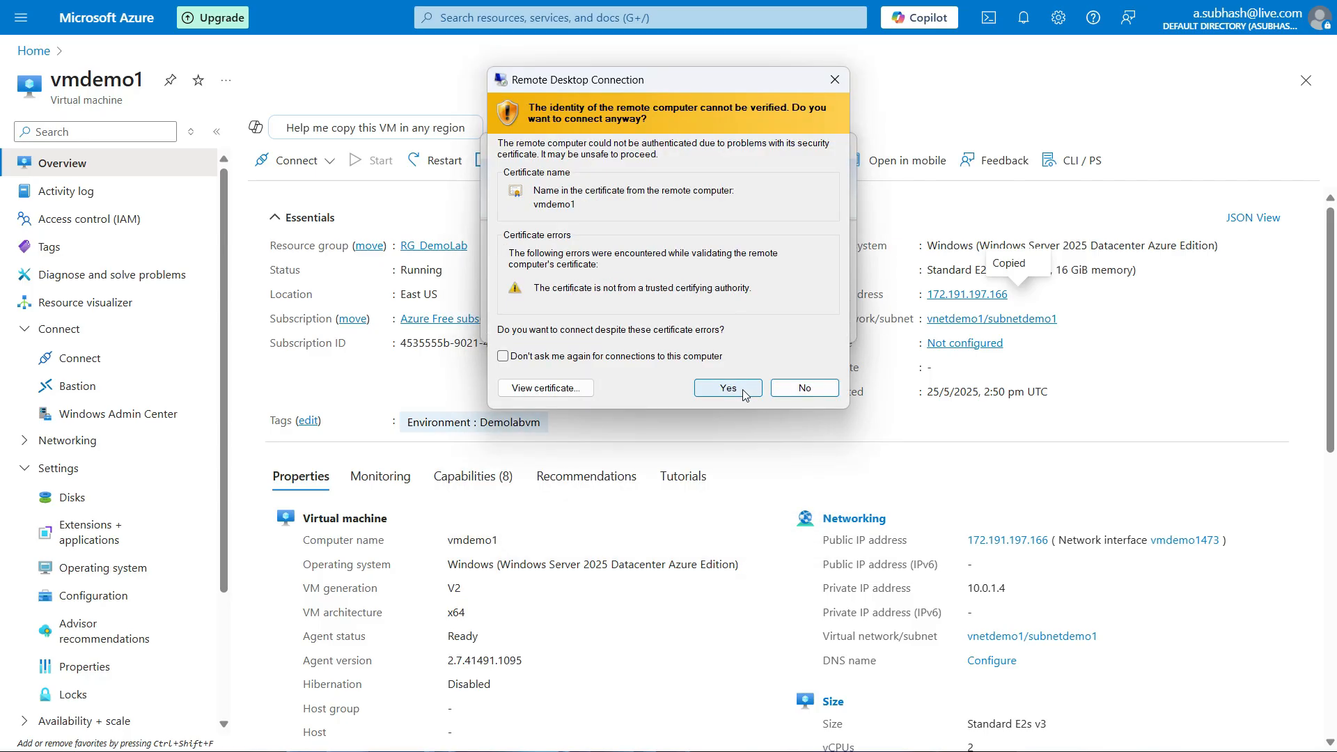
pyautogui.click(727, 388)
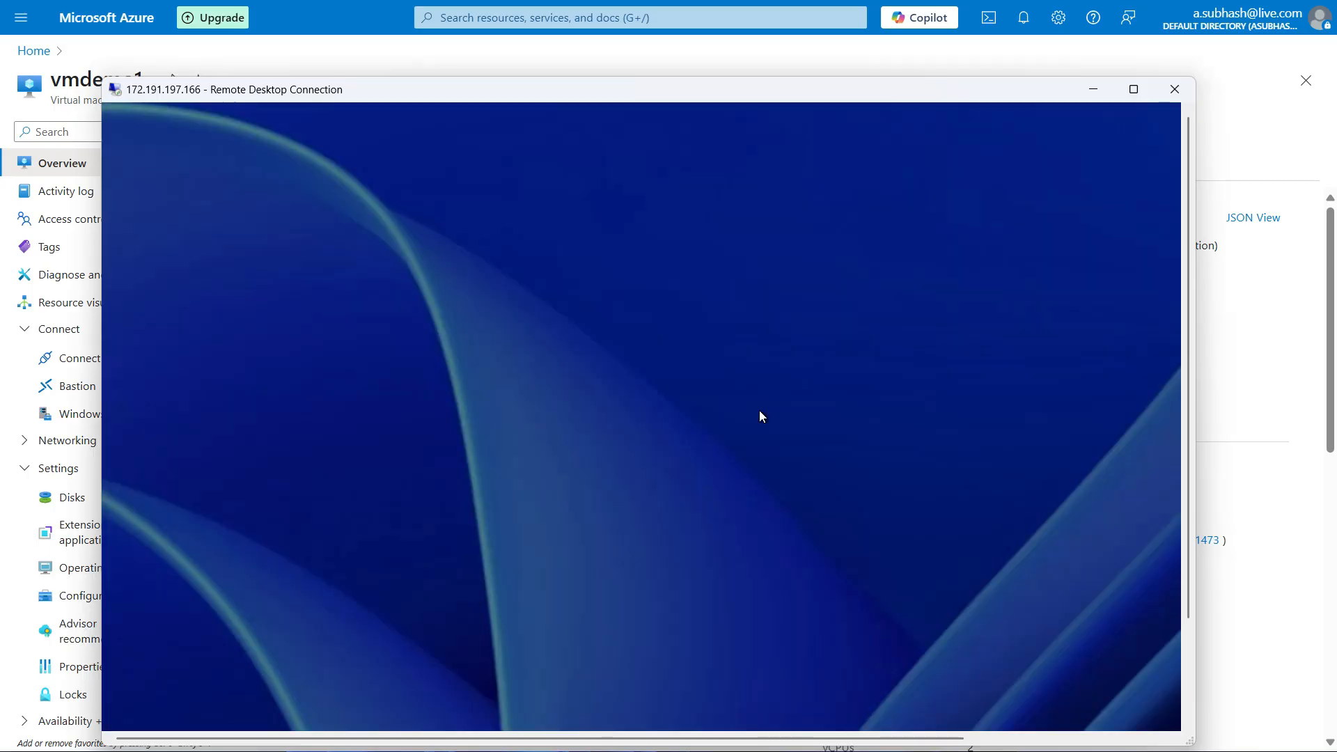
# Maximize the remote session and accept the Include Optional diagnostic data setting
pyautogui.moveTo(903, 97); pyautogui.dragTo(910, 82)
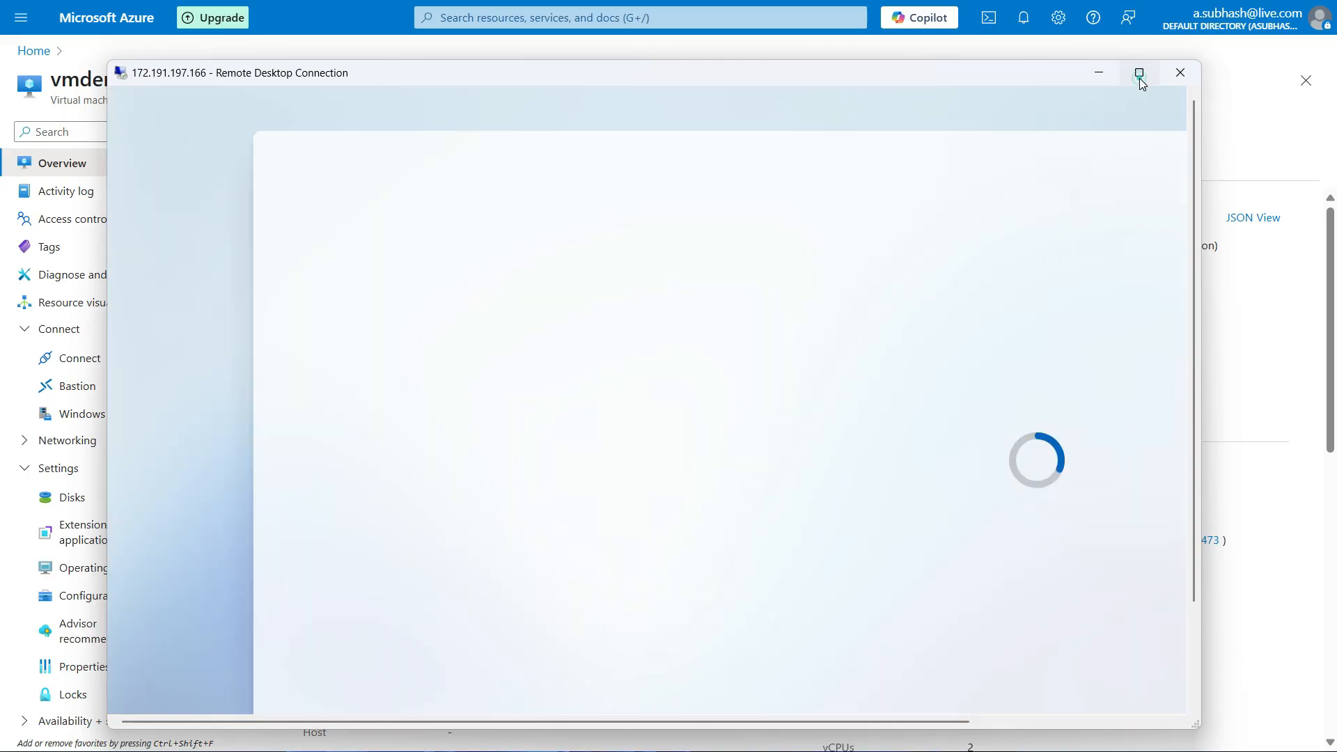
pyautogui.click(1139, 72)
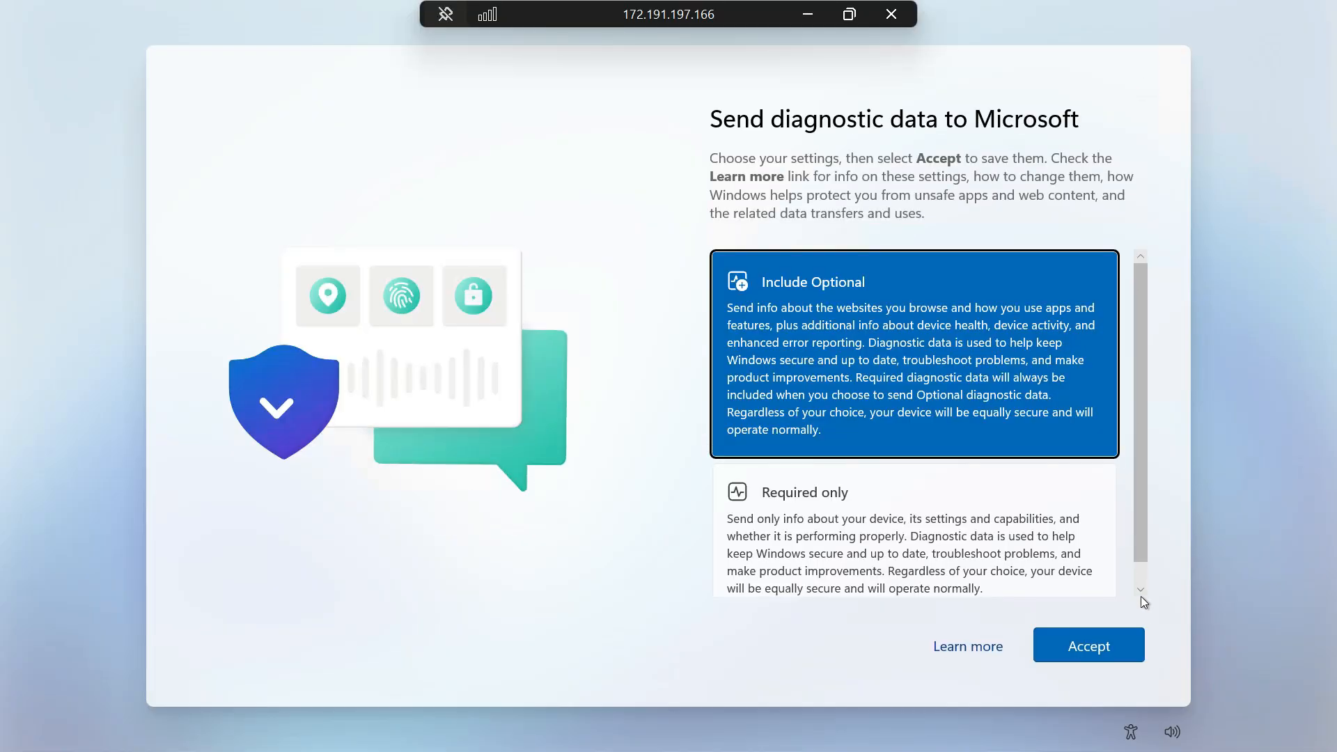
pyautogui.click(1117, 644)
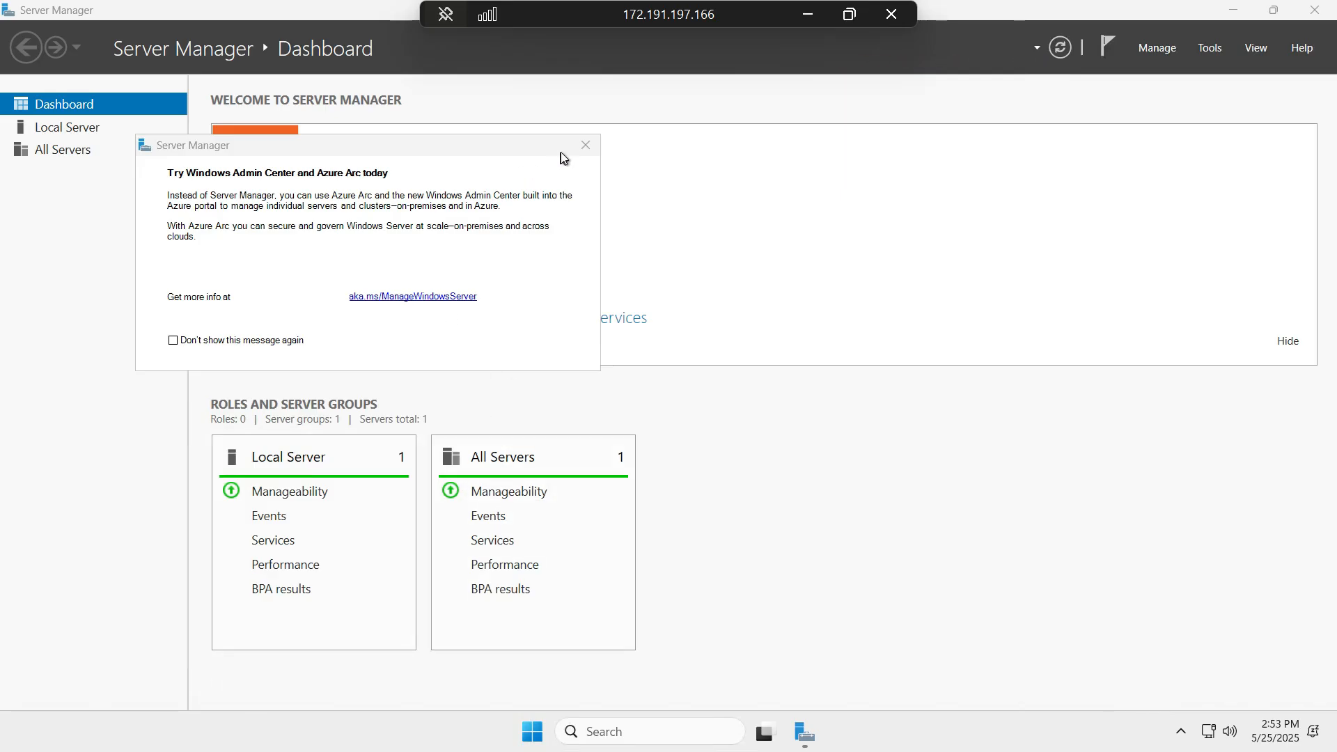
# Dismiss the Windows Admin Center message and examine the Local Server properties down to memory and total disk space
pyautogui.click(585, 145)
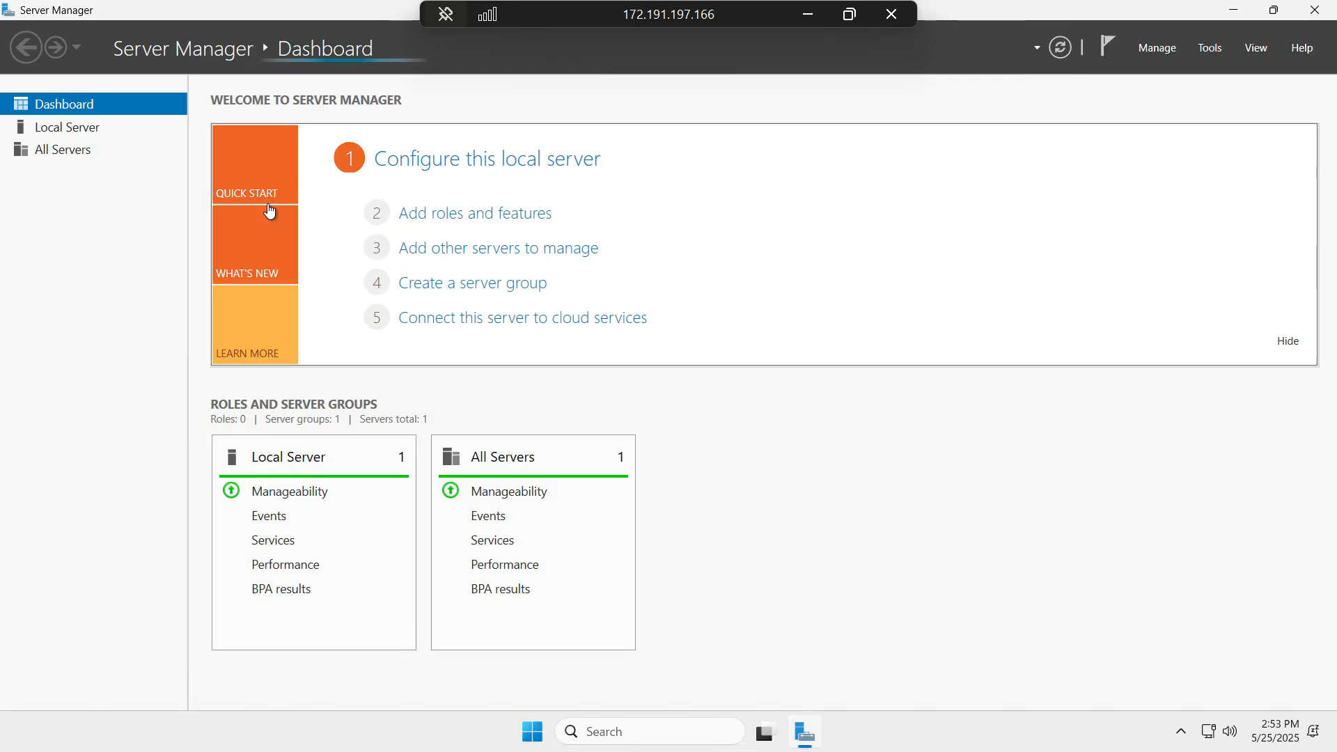
pyautogui.click(134, 128)
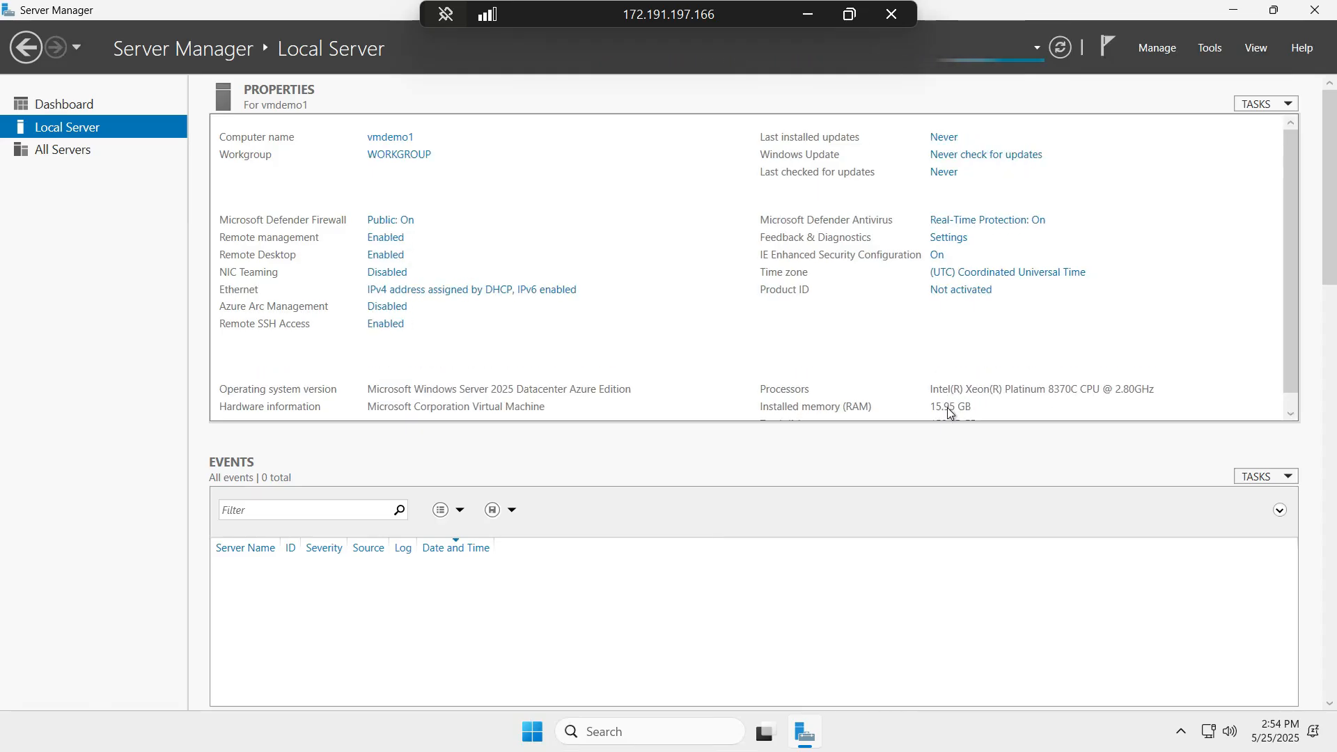
pyautogui.click(1288, 399)
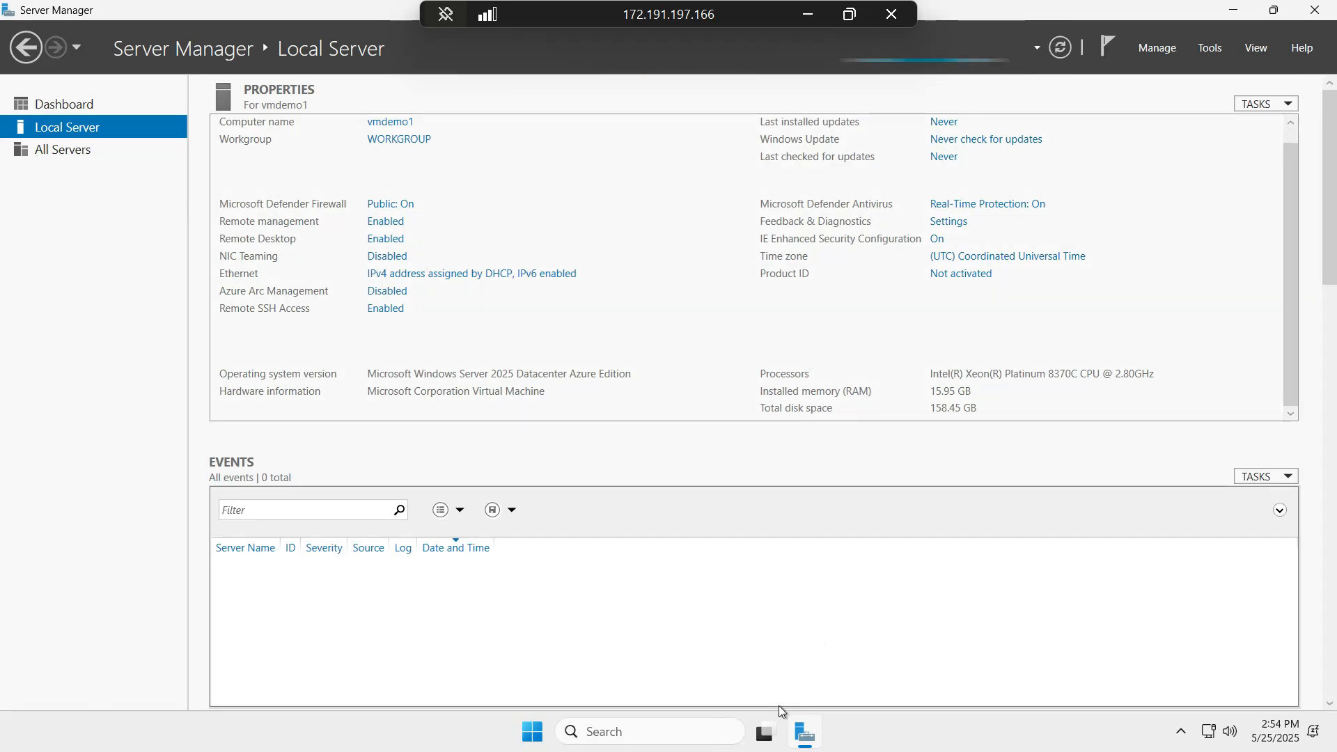
# Check the VM's drives under This PC in File Explorer and open Temporary Storage (D:)
pyautogui.press('super')
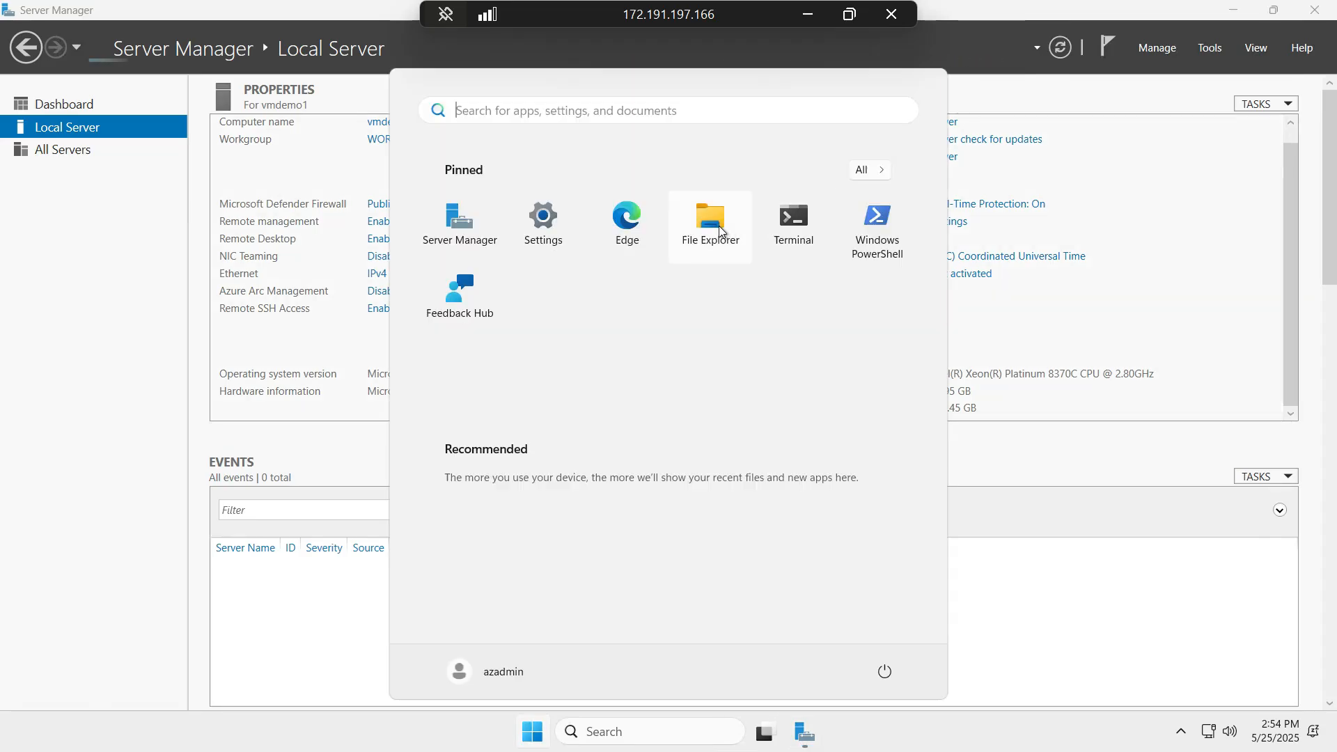
pyautogui.click(745, 252)
pyautogui.click(251, 522)
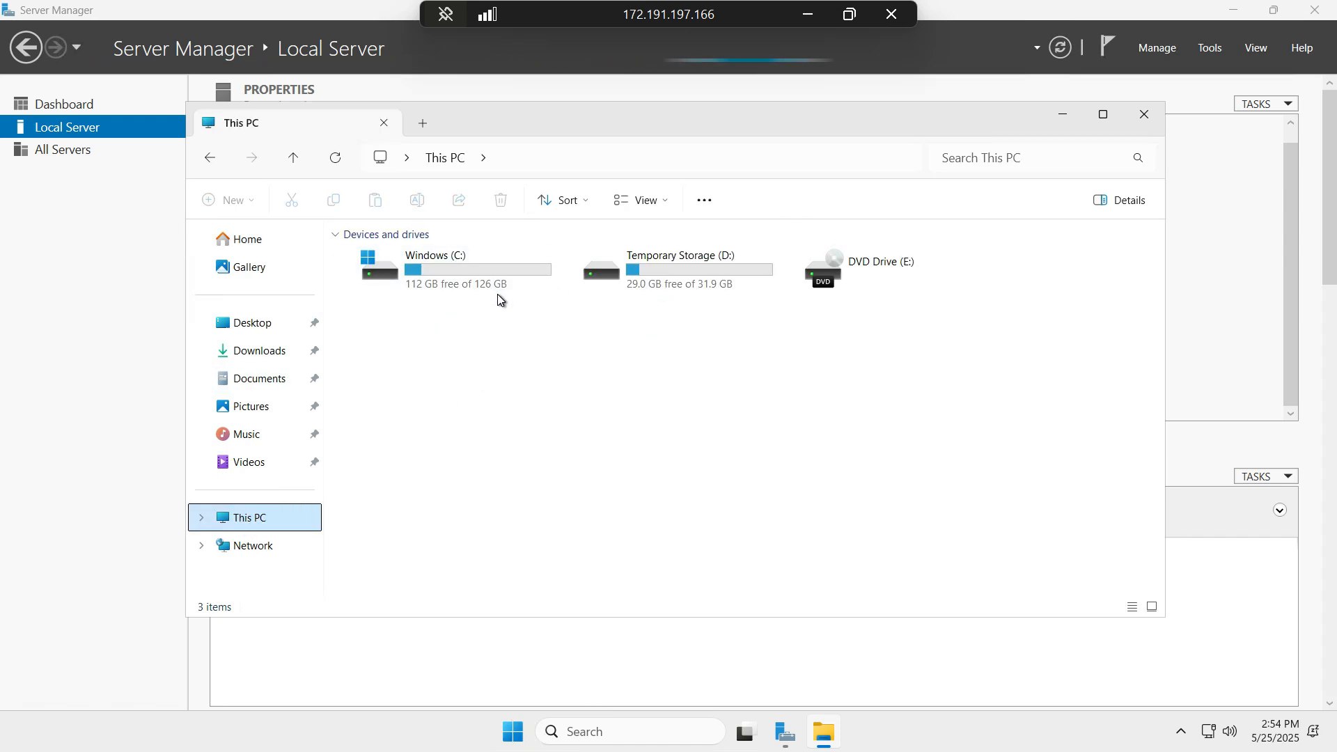
pyautogui.doubleClick(687, 287)
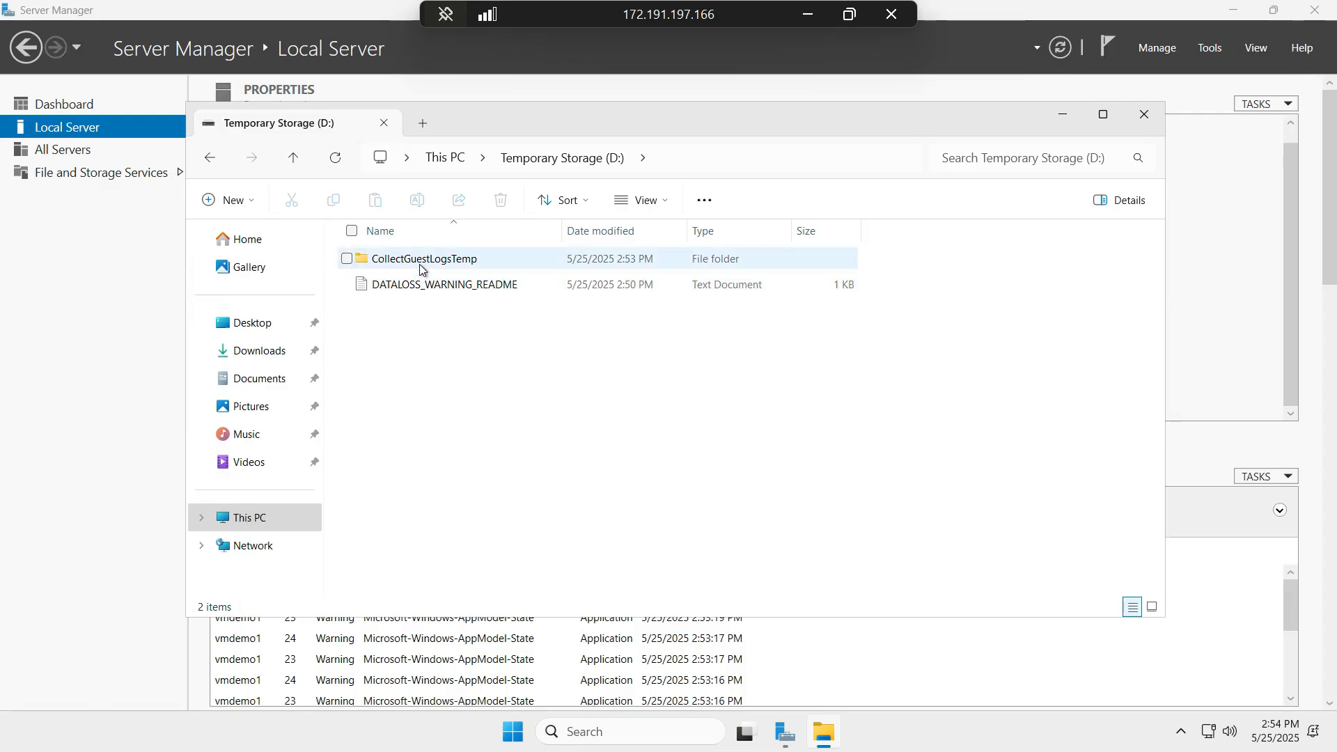
# Read the DATALOSS_WARNING_README file and its documentation link, return to This PC, and close File Explorer
pyautogui.click(416, 287)
pyautogui.doubleClick(416, 287)
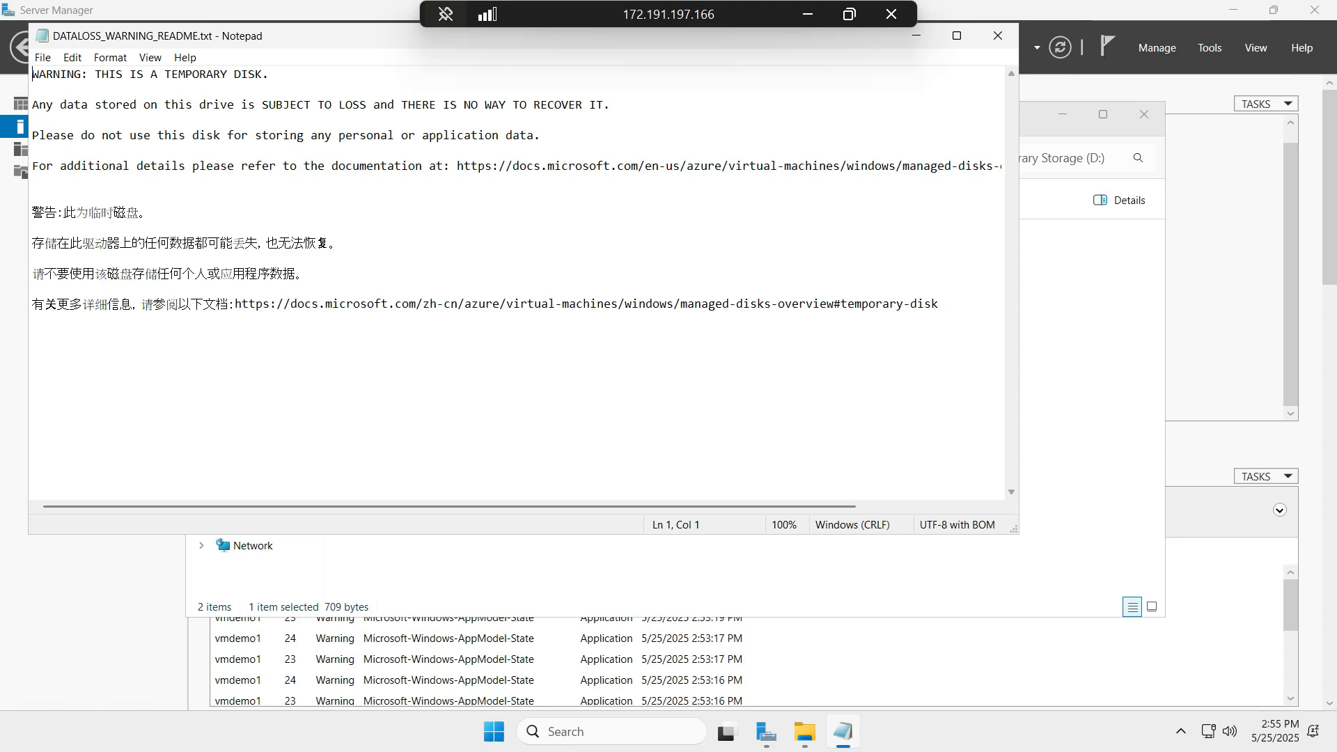
pyautogui.doubleClick(696, 166)
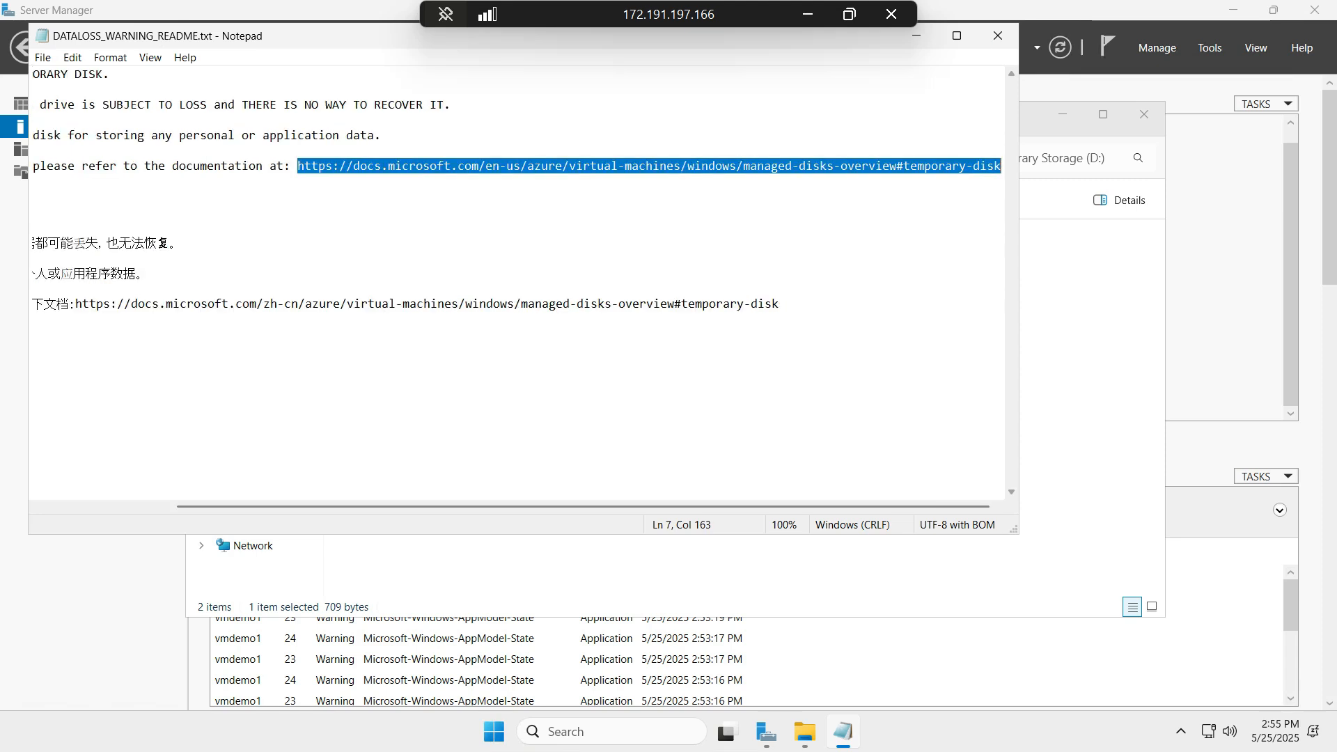
pyautogui.click(997, 35)
pyautogui.click(454, 161)
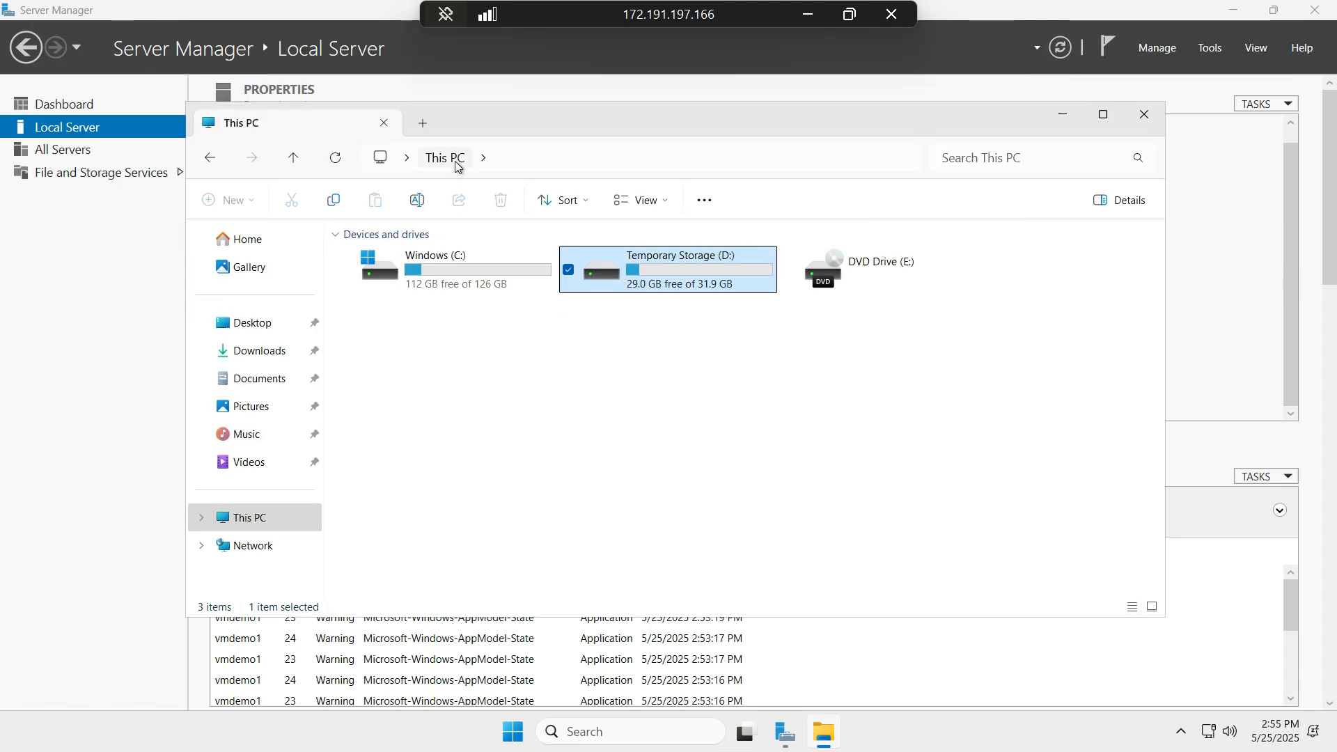
pyautogui.click(1145, 125)
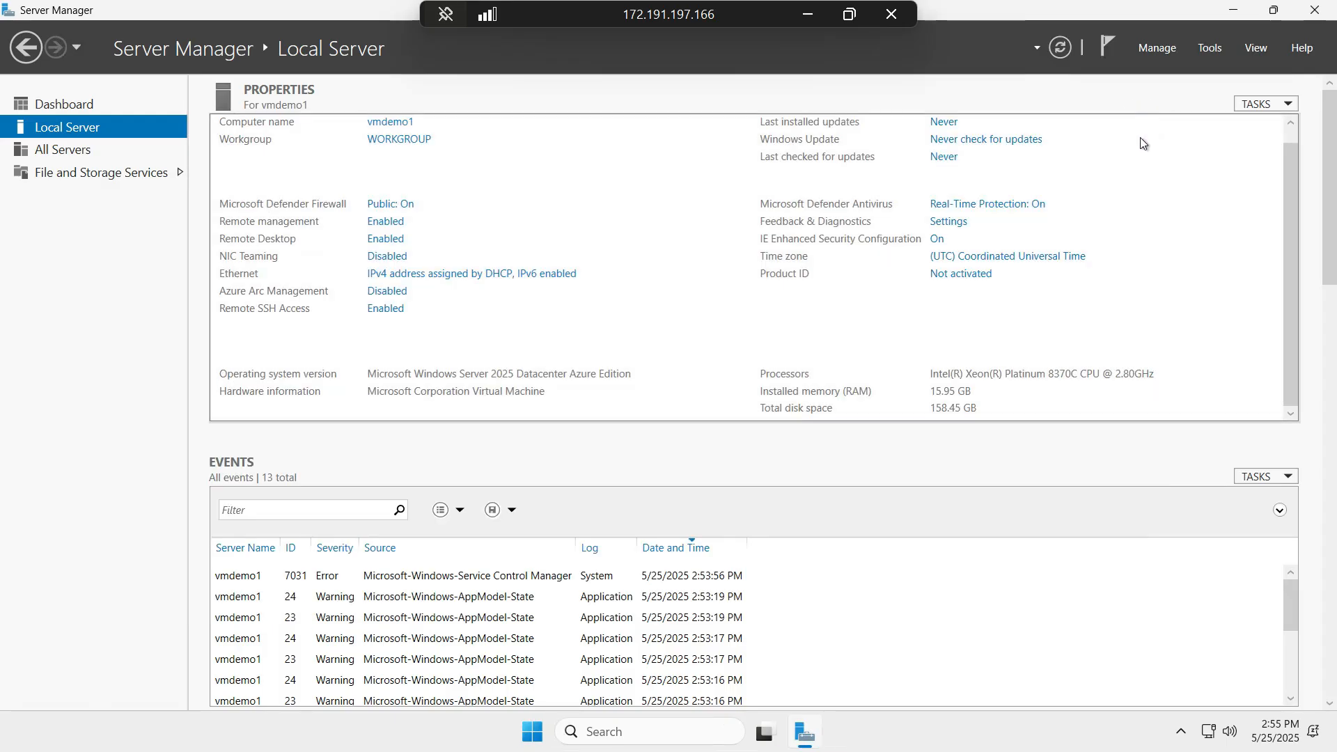
# Open Command Prompt on the VM and run ipconfig to check its IP configuration
pyautogui.click(536, 729)
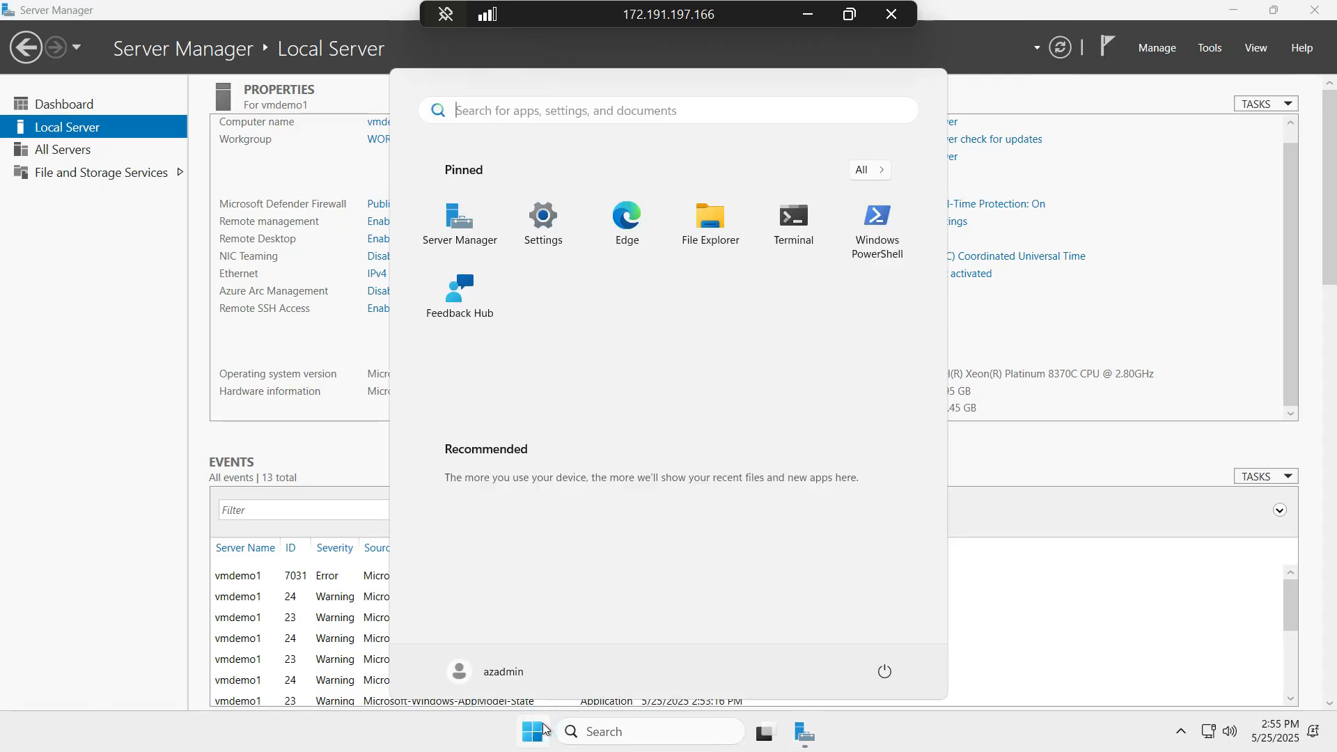
pyautogui.write('cmd')
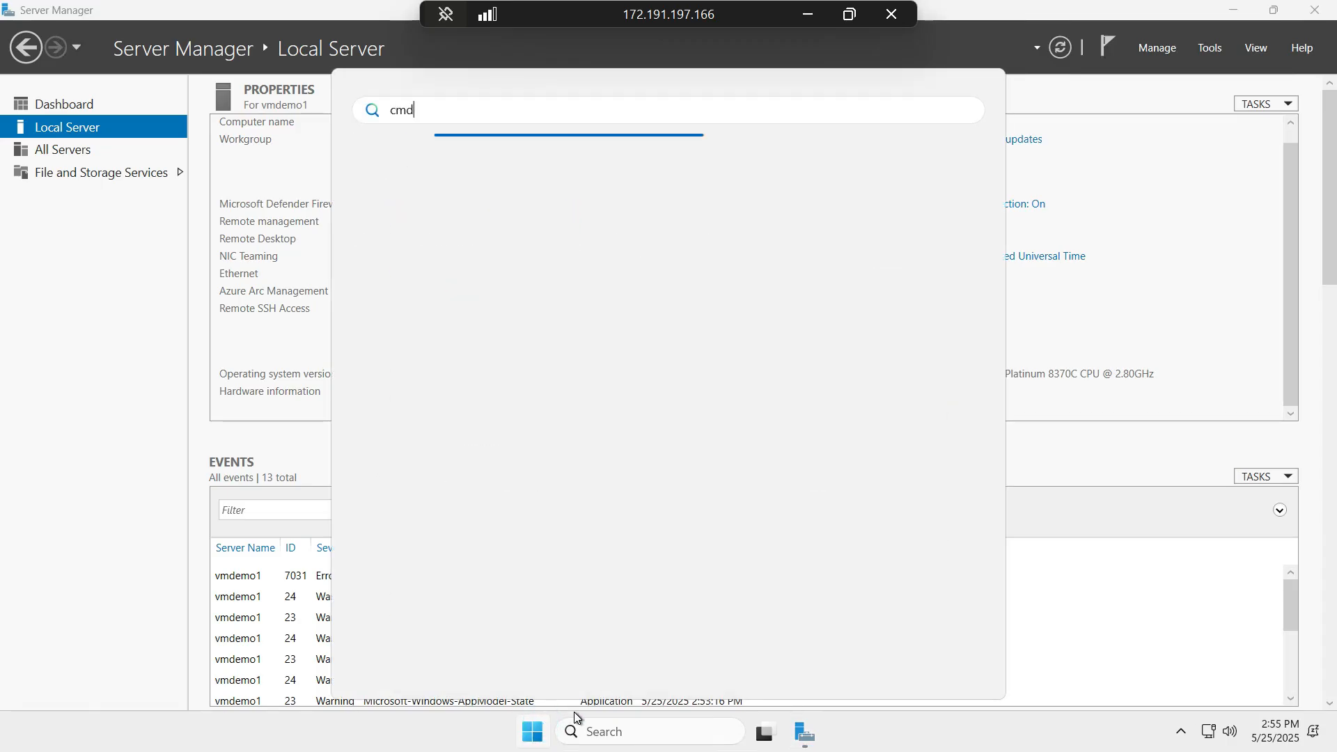
pyautogui.press('Return')
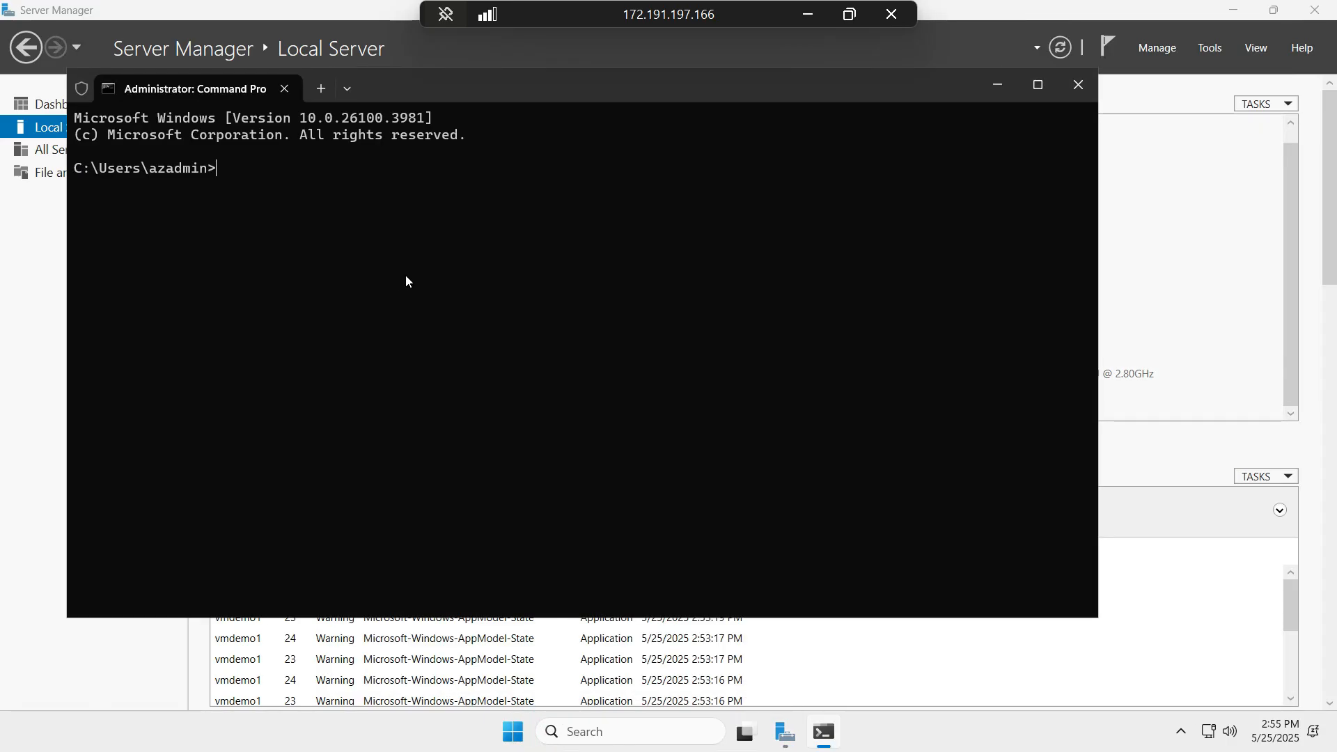
pyautogui.write('ipconfig')
pyautogui.press('Return')
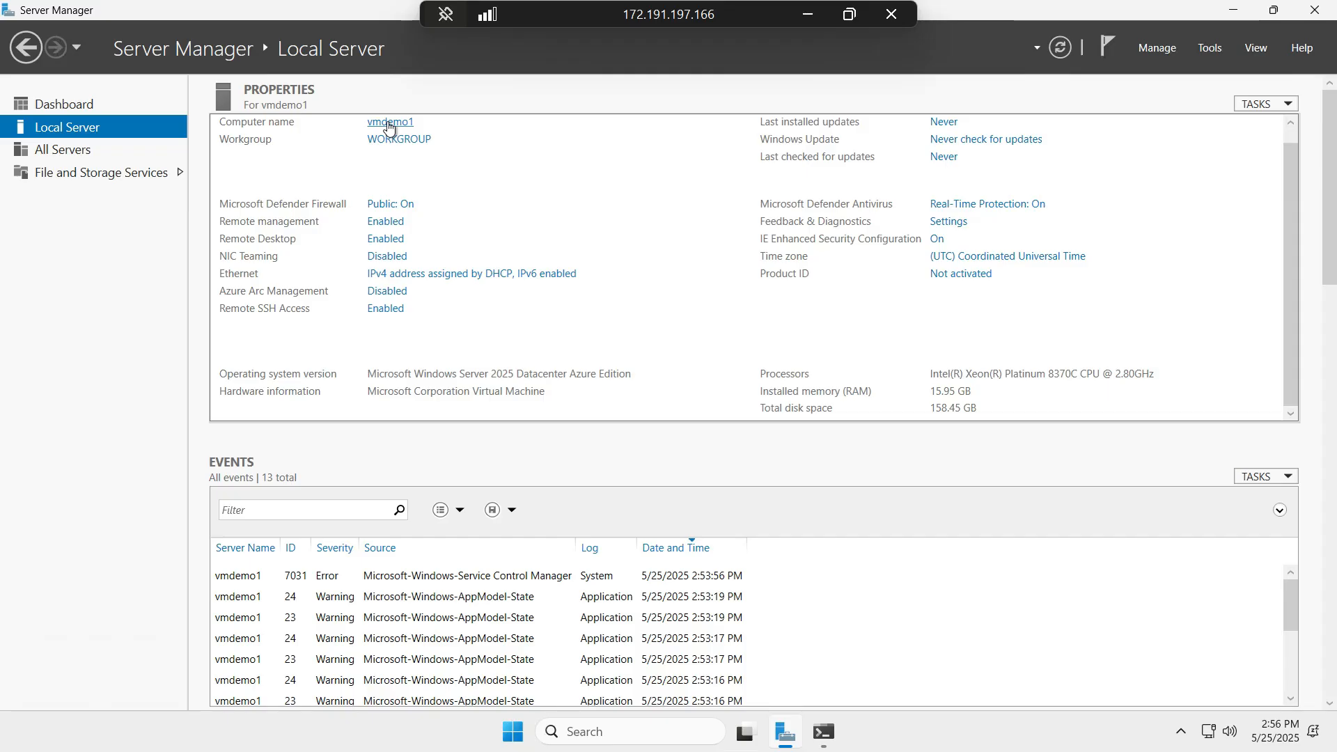
# Run the hostname command in Command Prompt to check the computer name, and return to Server Manager
pyautogui.click(826, 731)
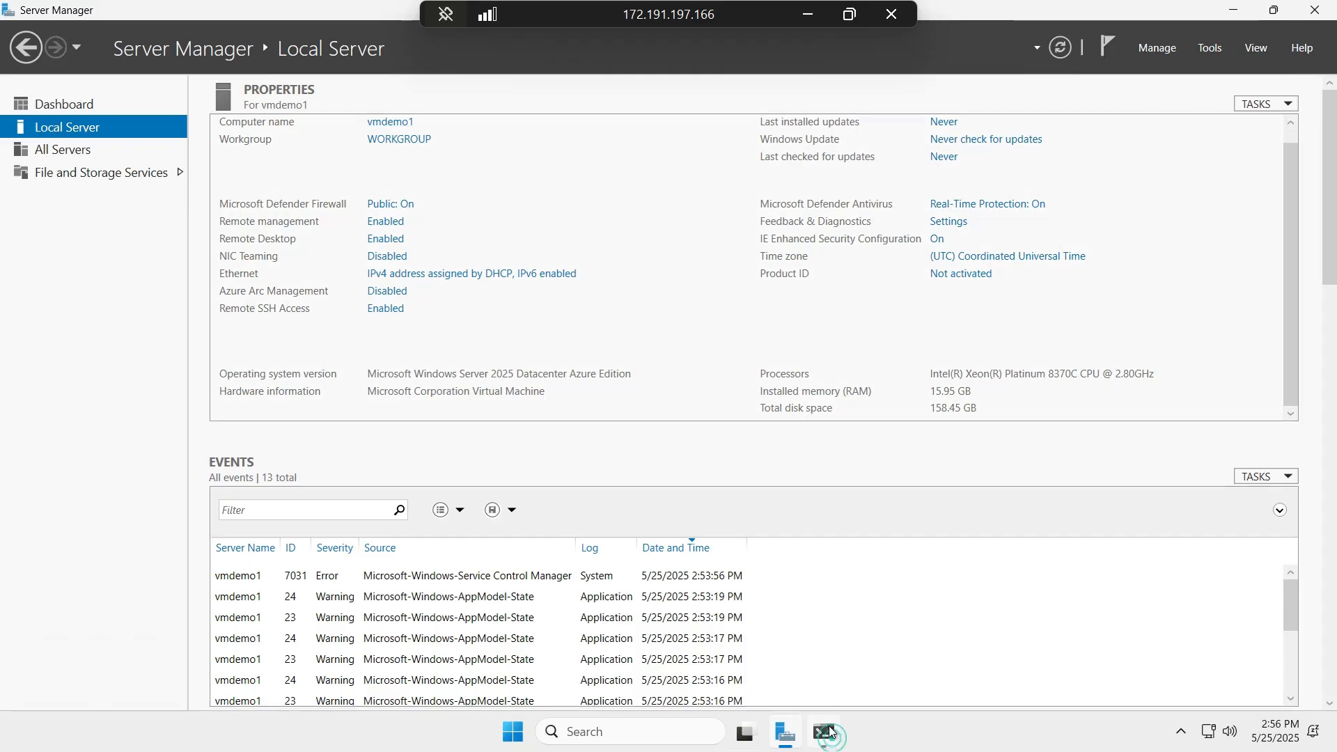
pyautogui.write('hosn')
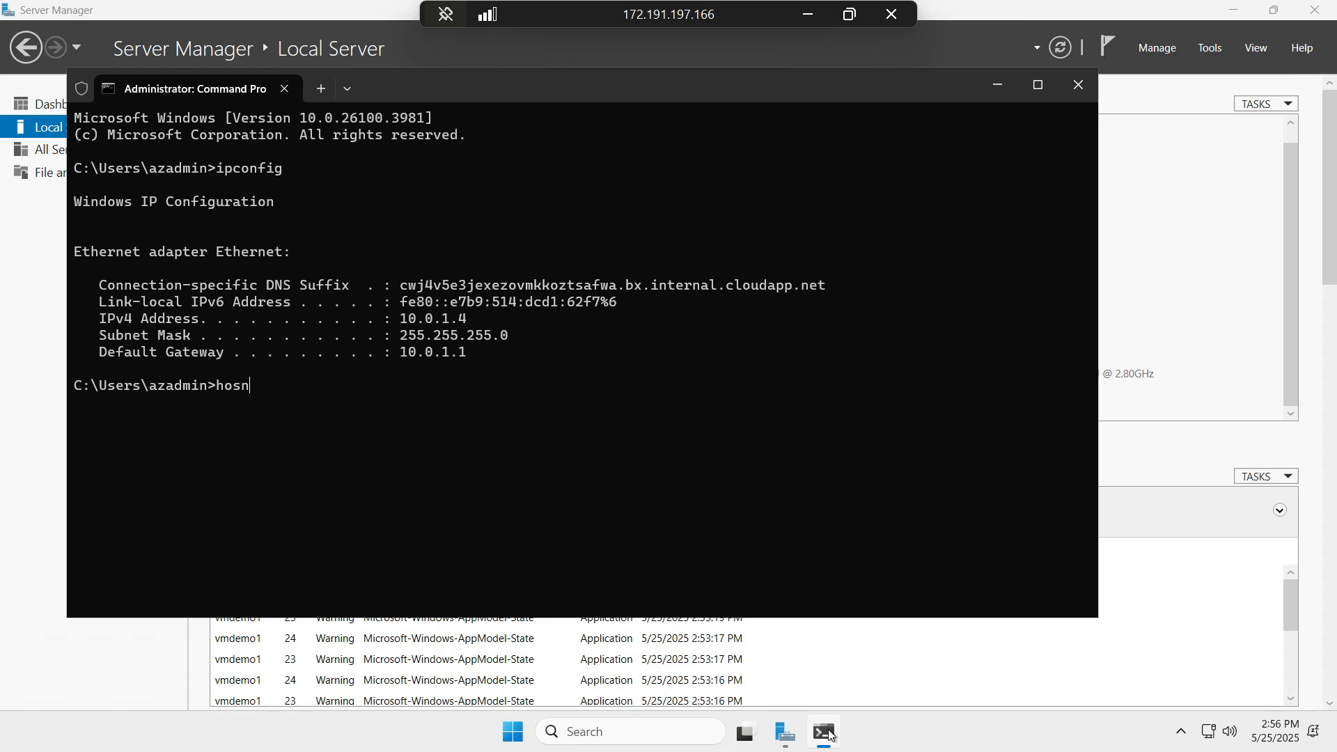
pyautogui.press('BackSpace')
pyautogui.write('tname')
pyautogui.press('Return')
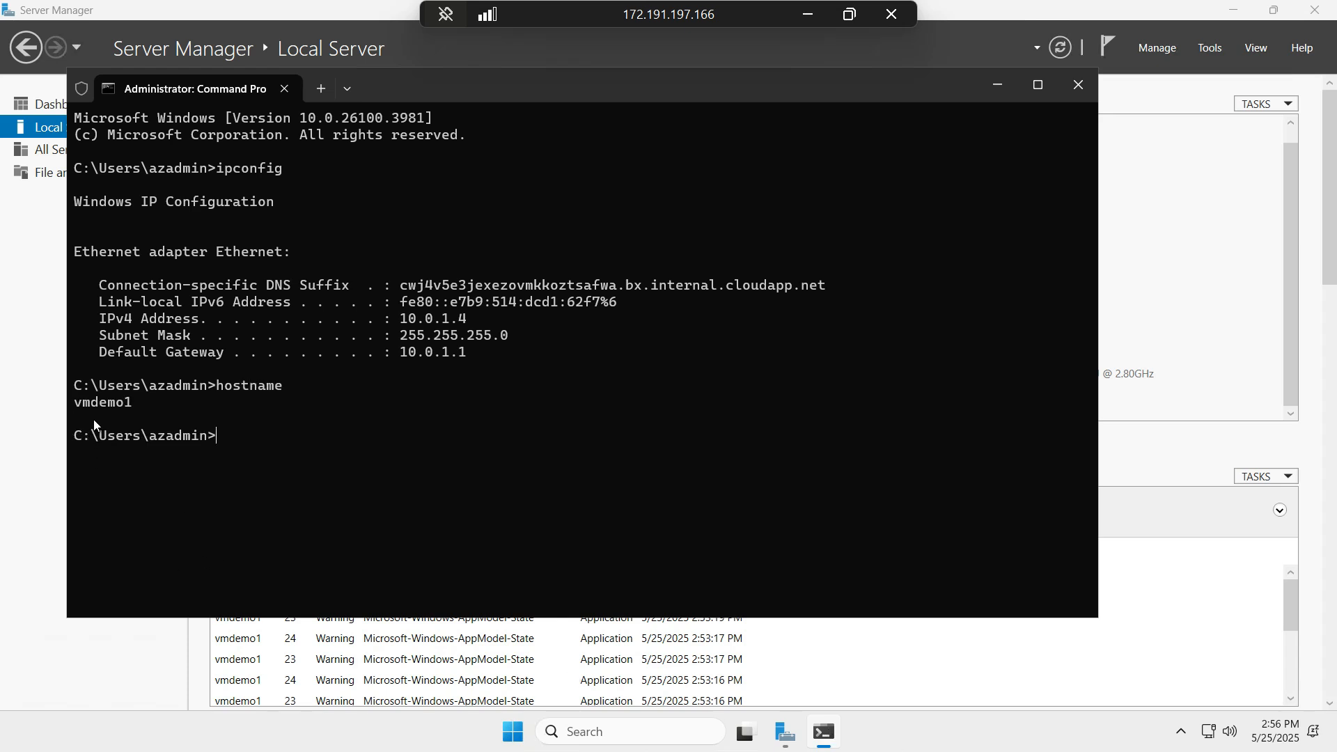
pyautogui.click(1143, 323)
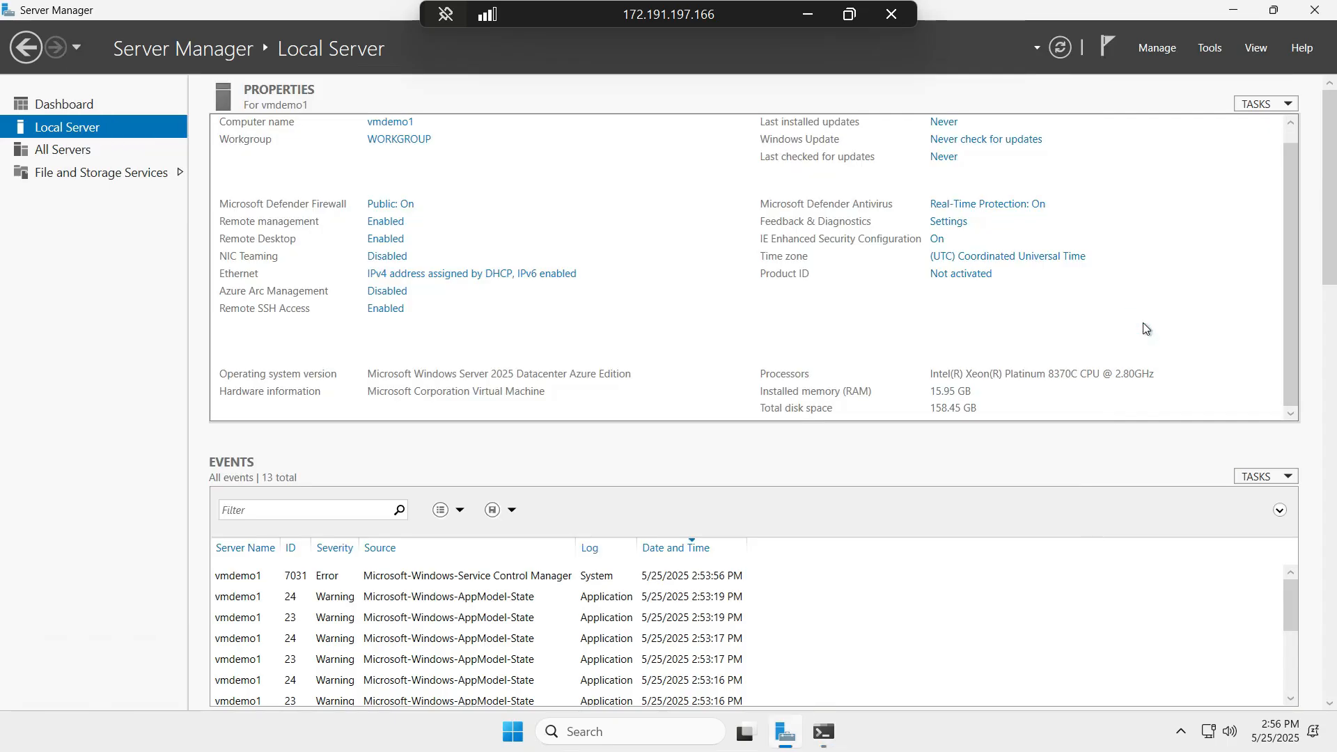